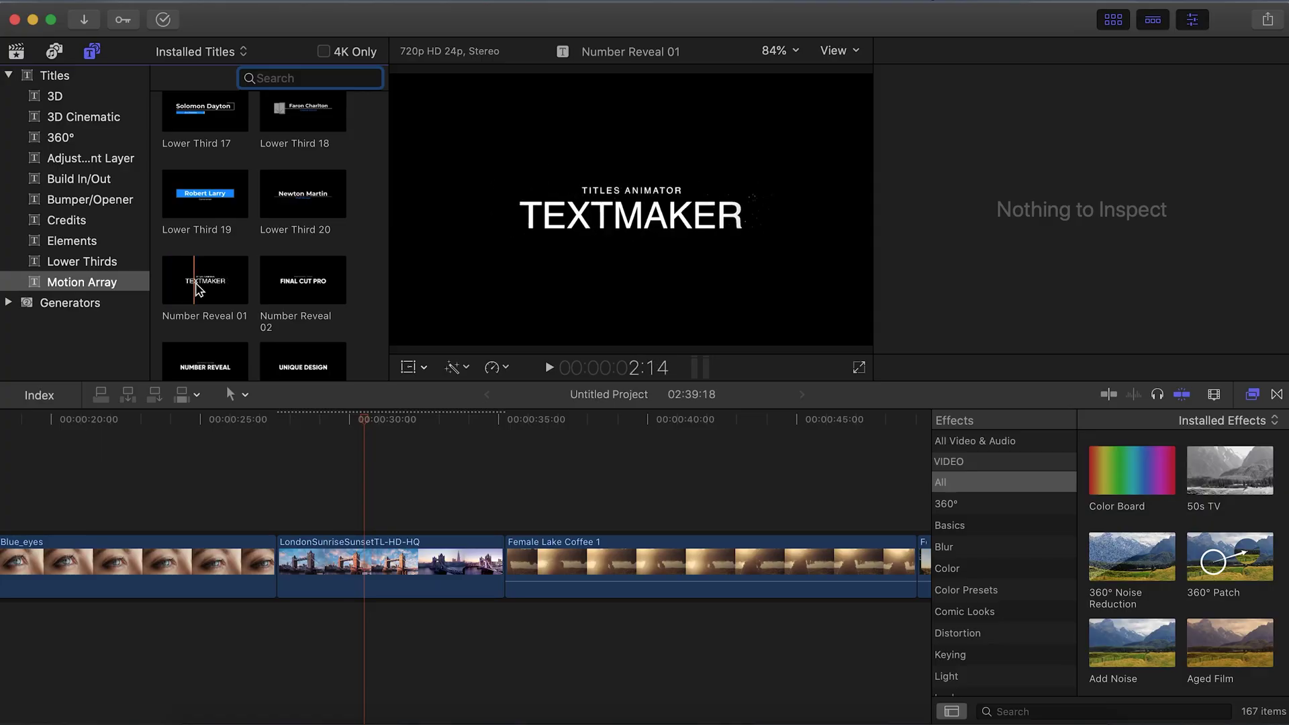
Add the Number Reveal 01 title above the London clip, move it lower left, and type LONDON BRIDGE
drag(198, 288, 295, 519)
drag(630, 222, 514, 307)
text(LONDON BRIDGE)
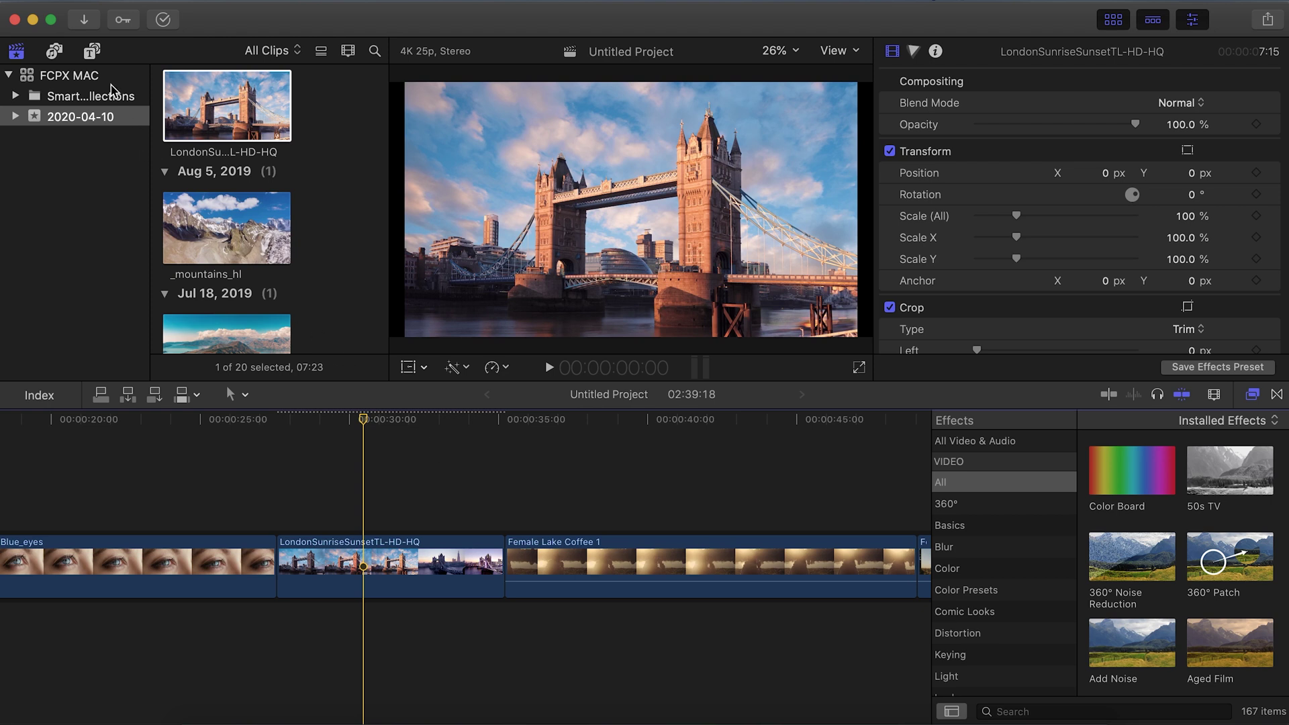
Drop Basic Lower Third from Titles > Lower Thirds above the LondonSunriseSunsetTL-HD-HQ clip
click(92, 52)
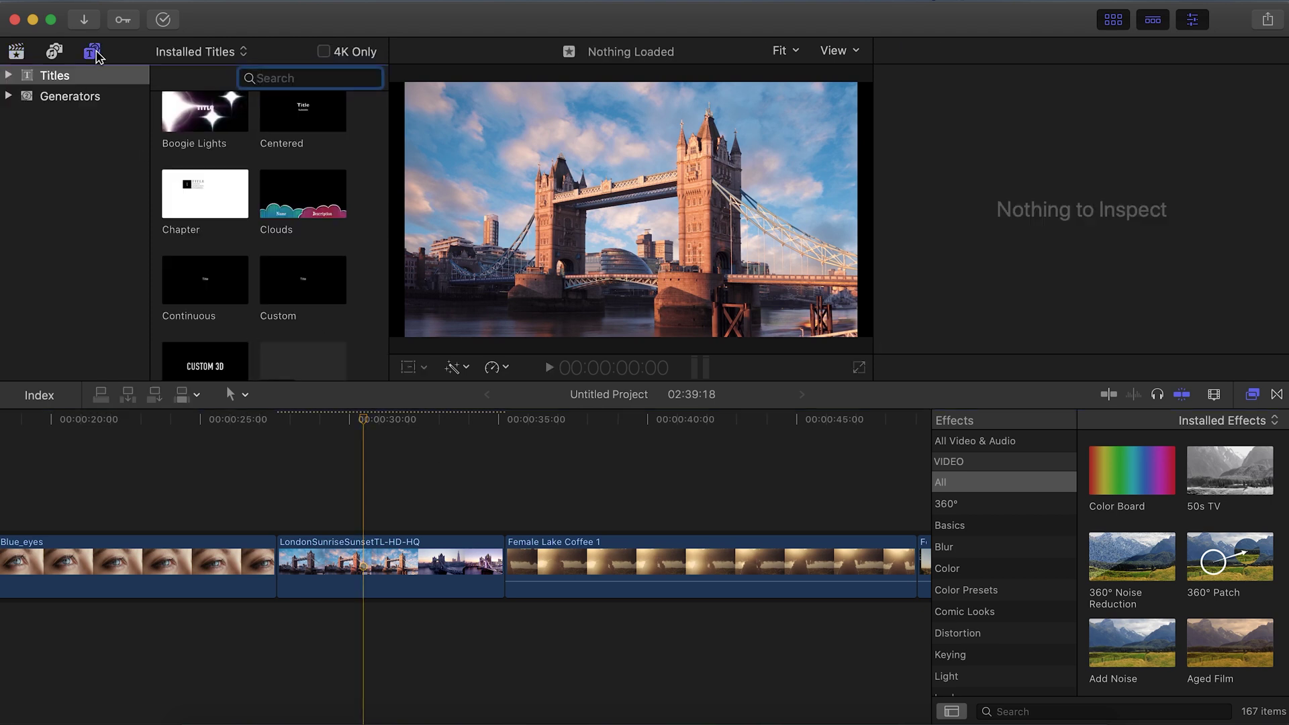
click(9, 75)
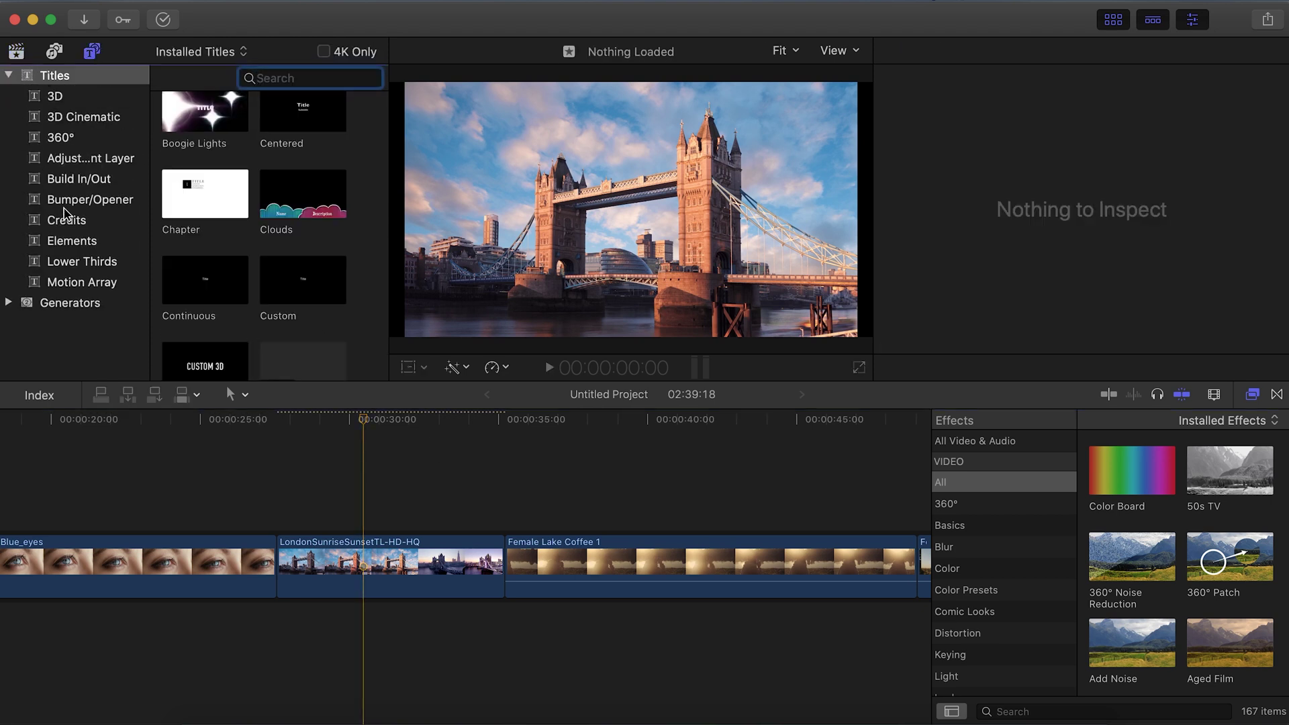
click(96, 261)
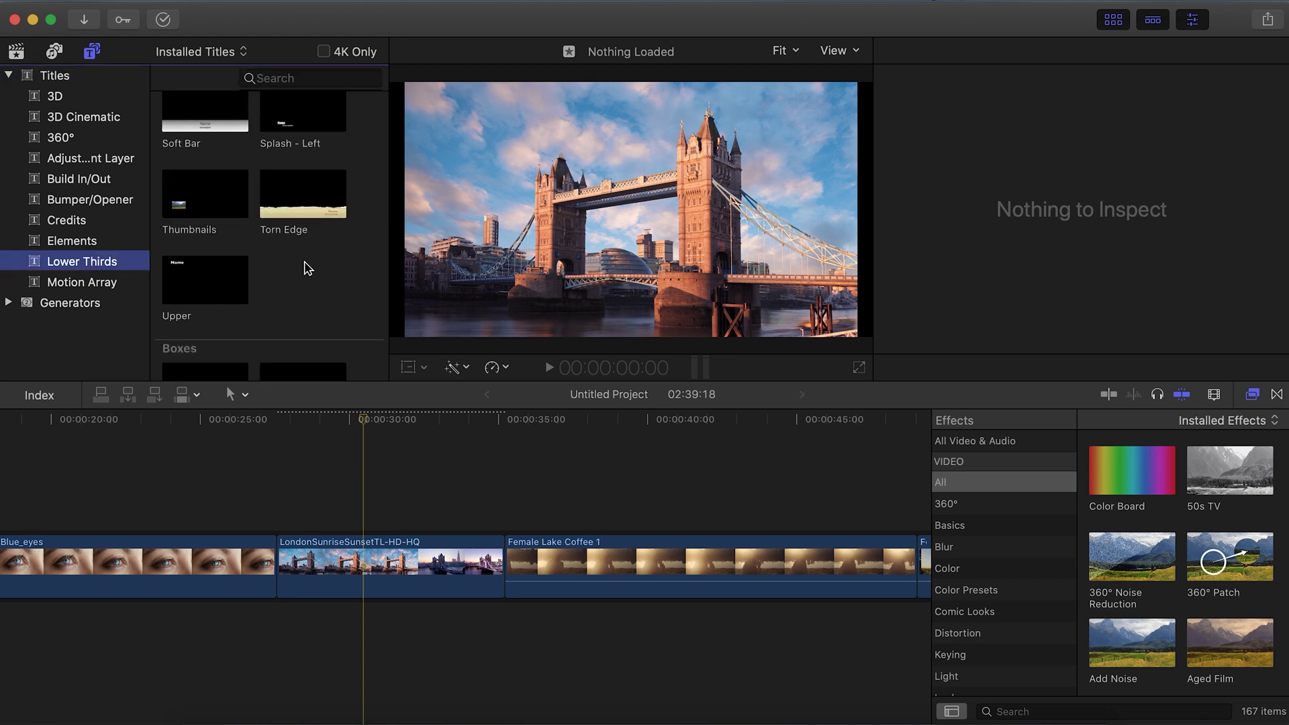
scroll(305, 268, up, 10)
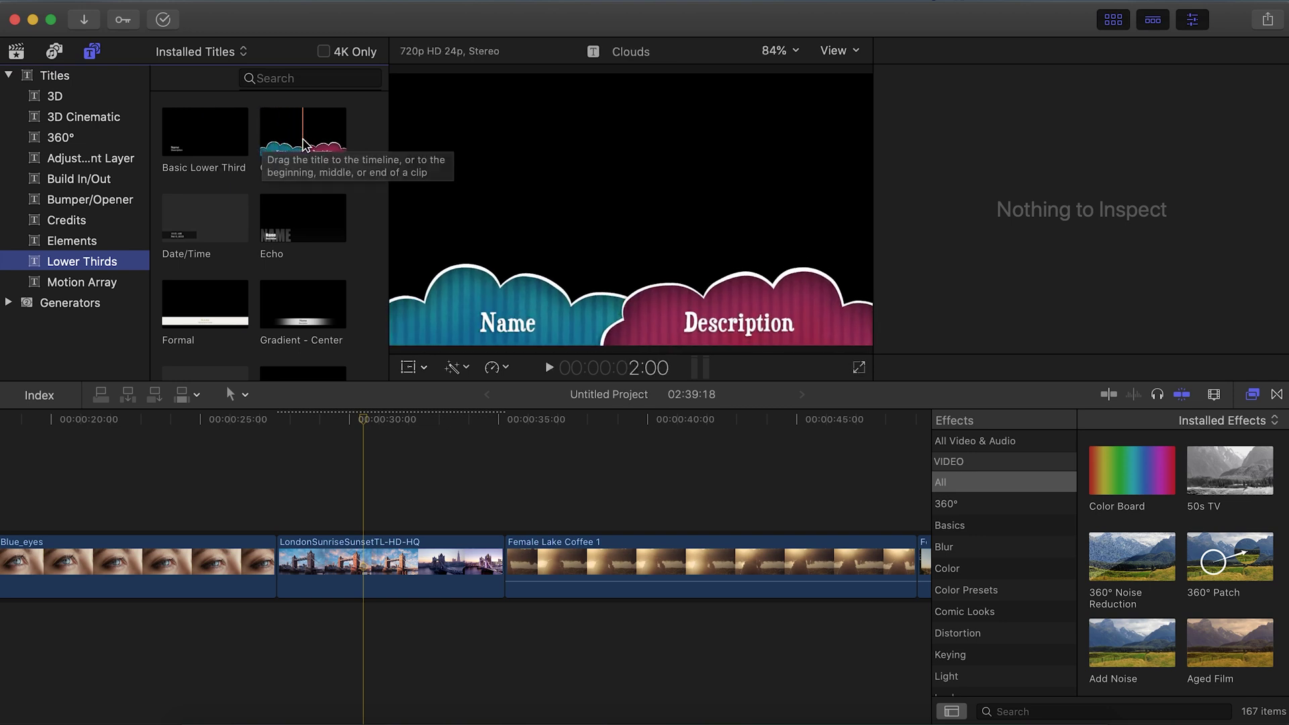
drag(184, 134, 288, 526)
key(super+4)
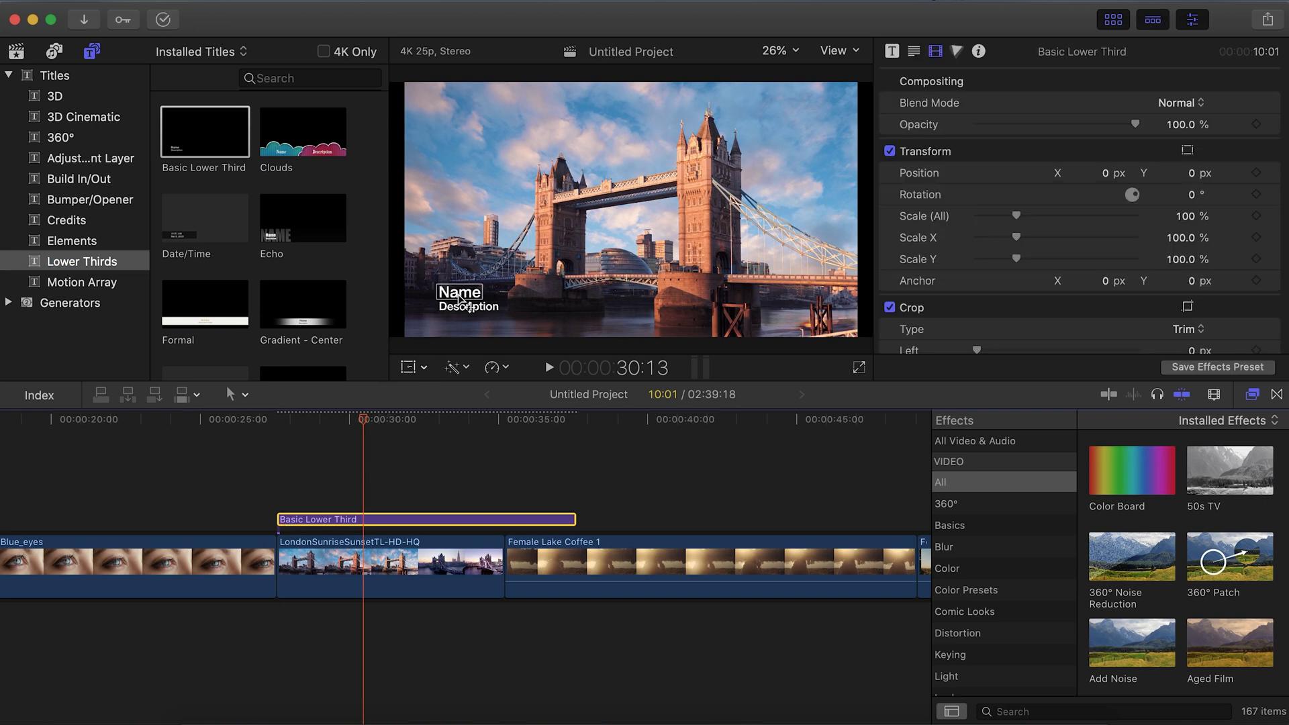
Replace the Name line with LONDON BRIDGE and the Description line with UNITED KINGDOM
double_click(460, 293)
text(LONDON BRIDGE)
key(Escape)
key(super+a)
key(BackSpace)
text(UNITED KINGDOM)
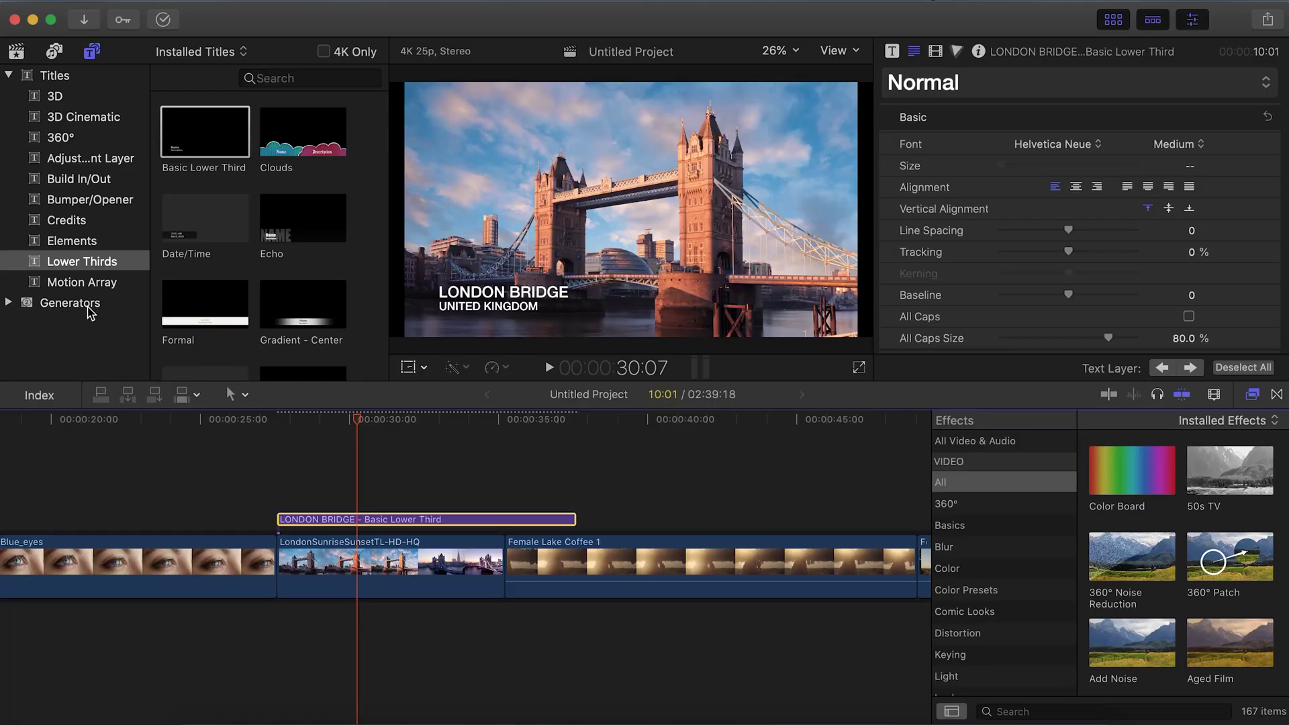
Add a Custom generator beneath the title and set its Color to white
click(86, 304)
click(336, 74)
text(custom)
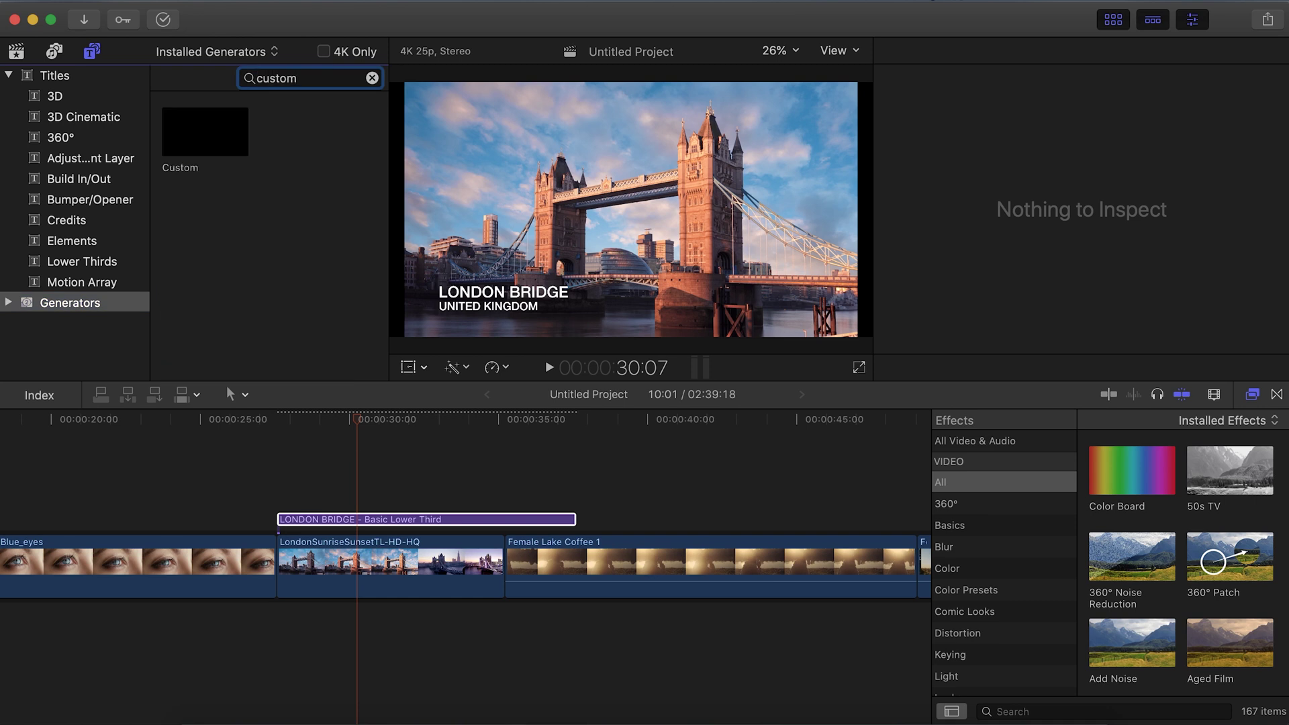
drag(219, 133, 280, 527)
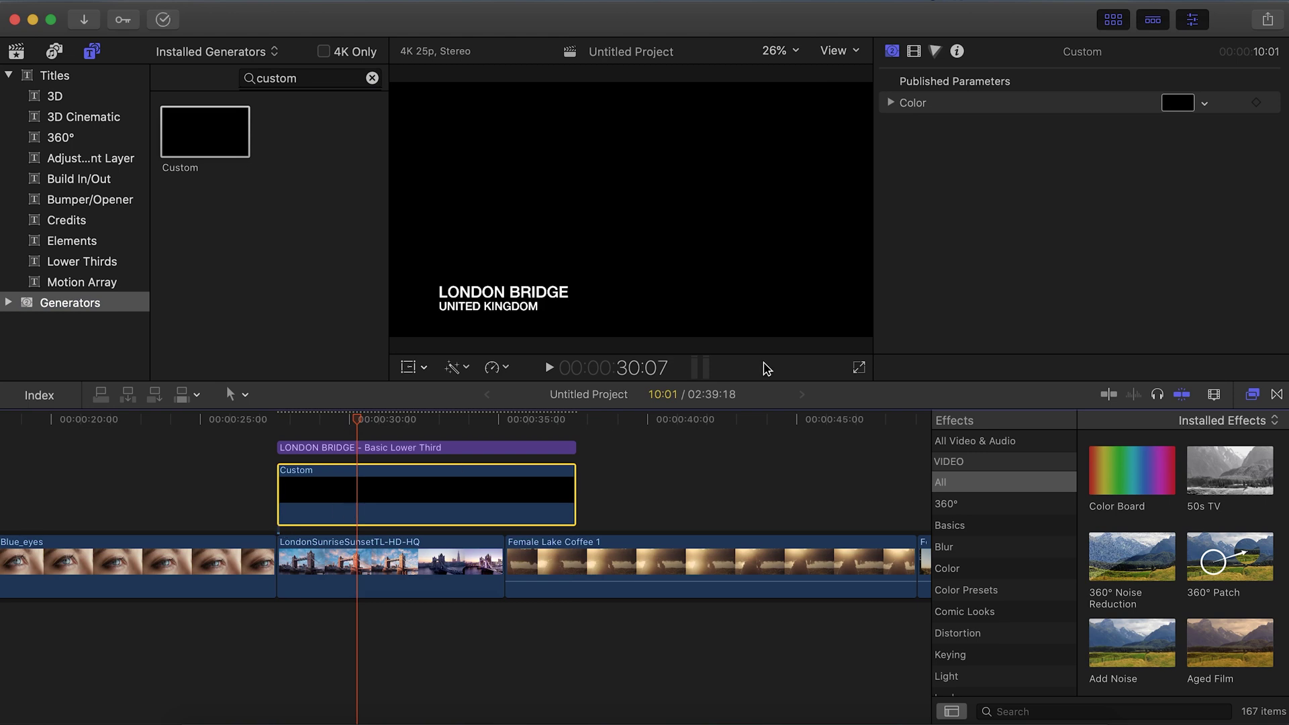
click(1178, 104)
drag(1017, 402, 958, 403)
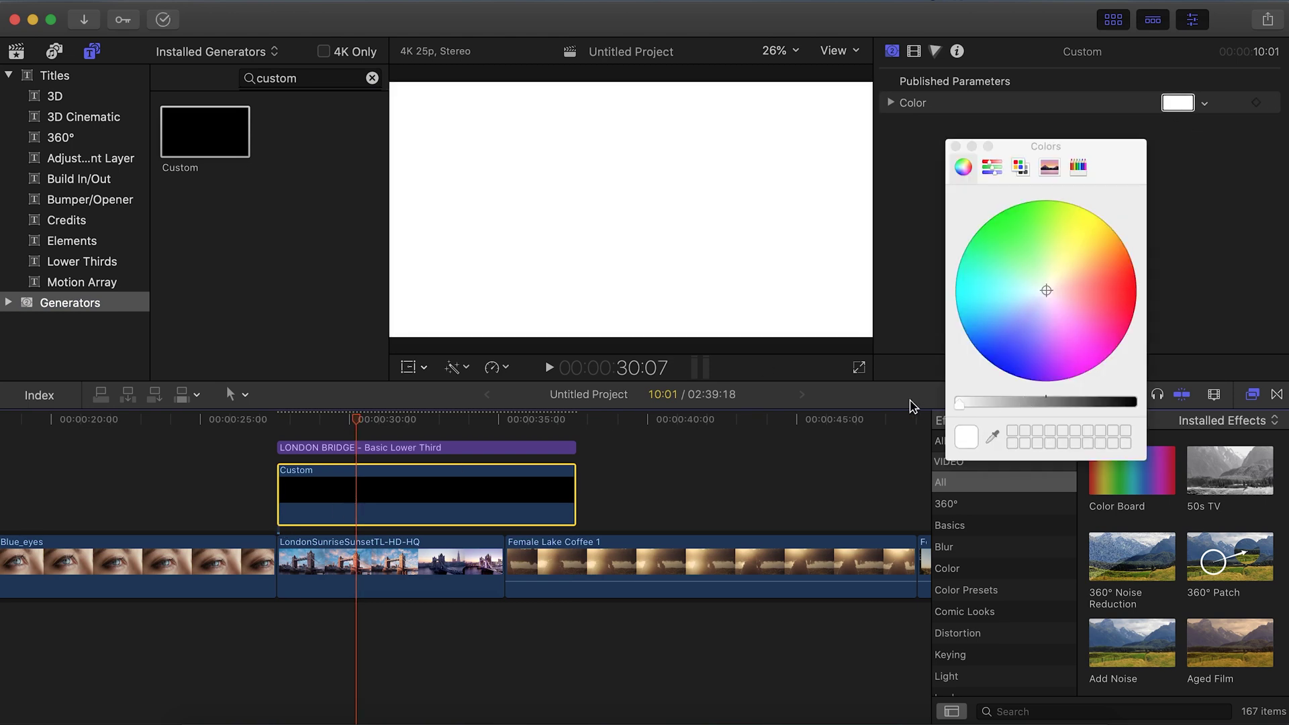
click(955, 146)
Set the LONDON BRIDGE title's Face color to black
click(341, 449)
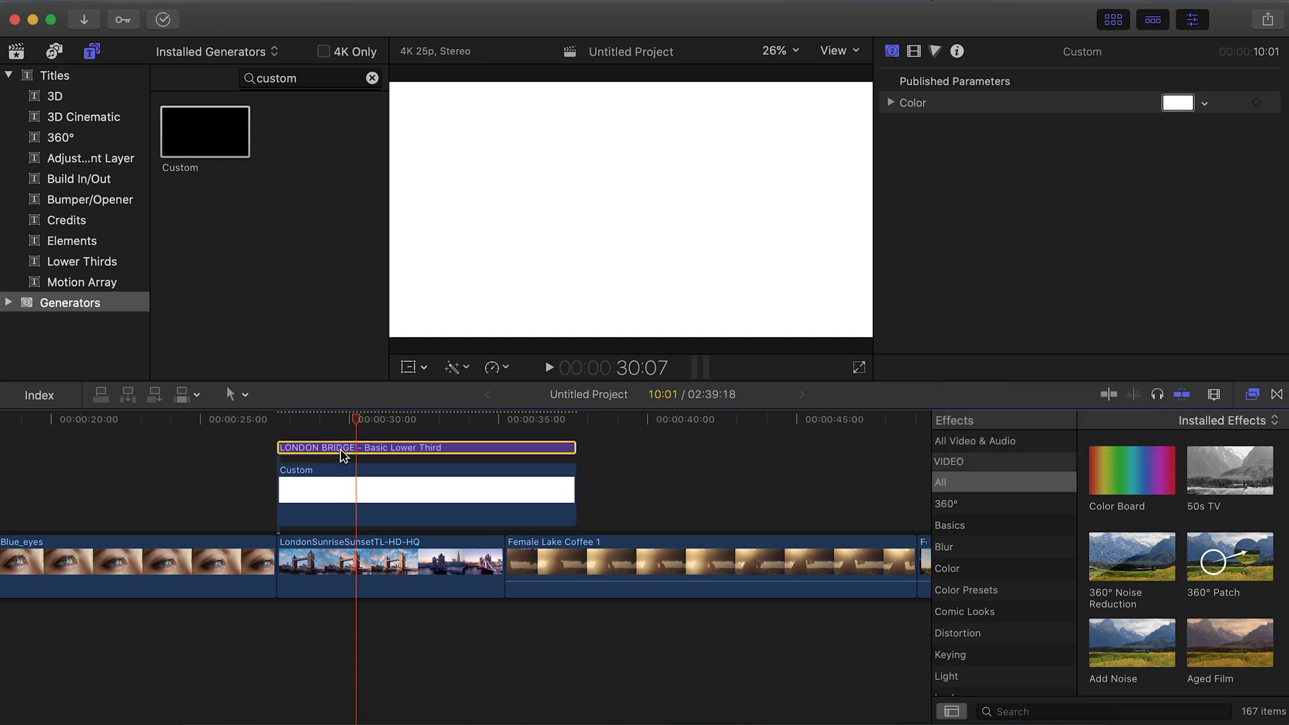
scroll(1016, 193, down, 5)
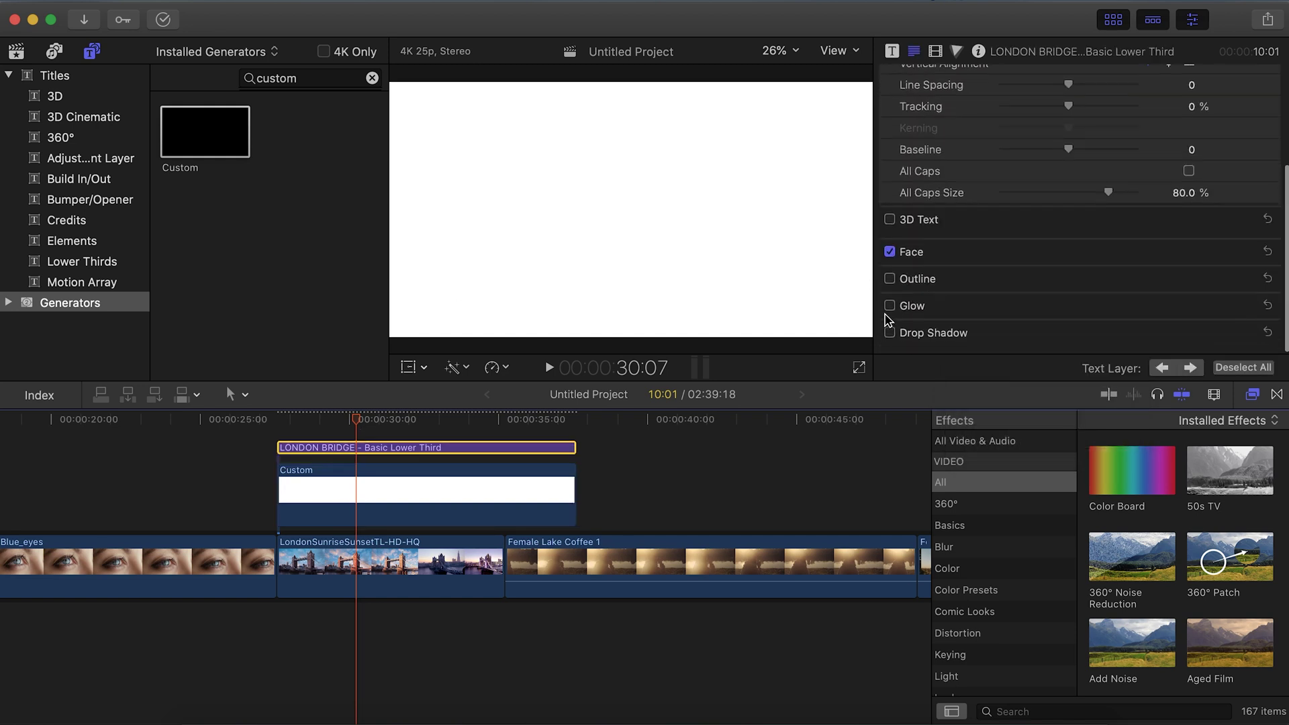
click(1247, 262)
click(1178, 305)
drag(1051, 397, 1169, 405)
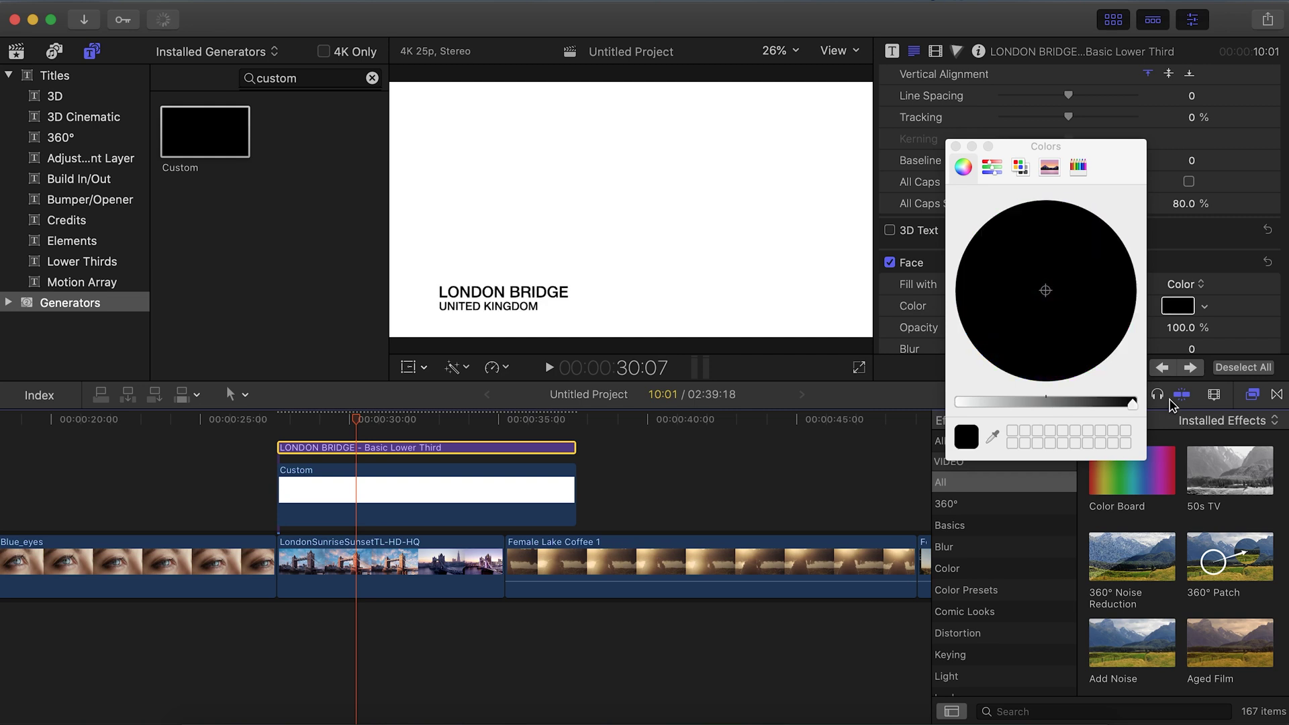
click(955, 146)
click(529, 504)
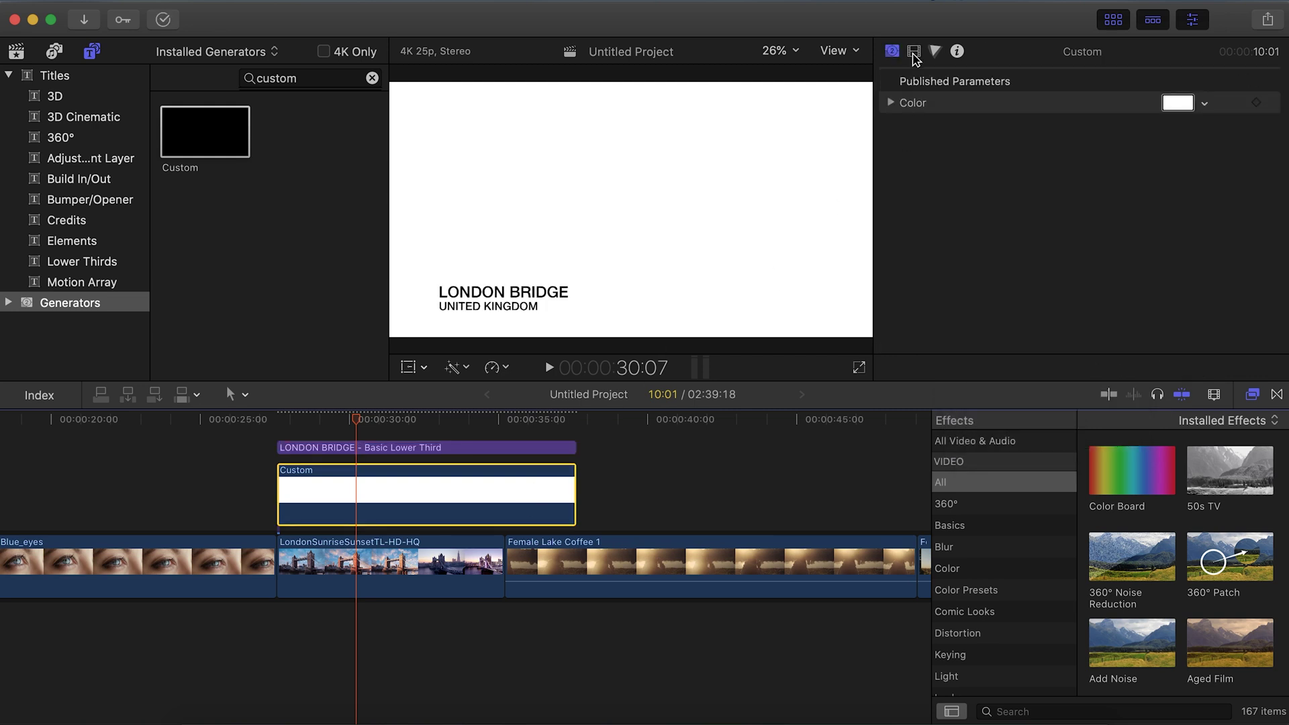
Crop the white generator's bottom, left and top into a box fitting LONDON BRIDGE
click(913, 54)
scroll(887, 274, down, 5)
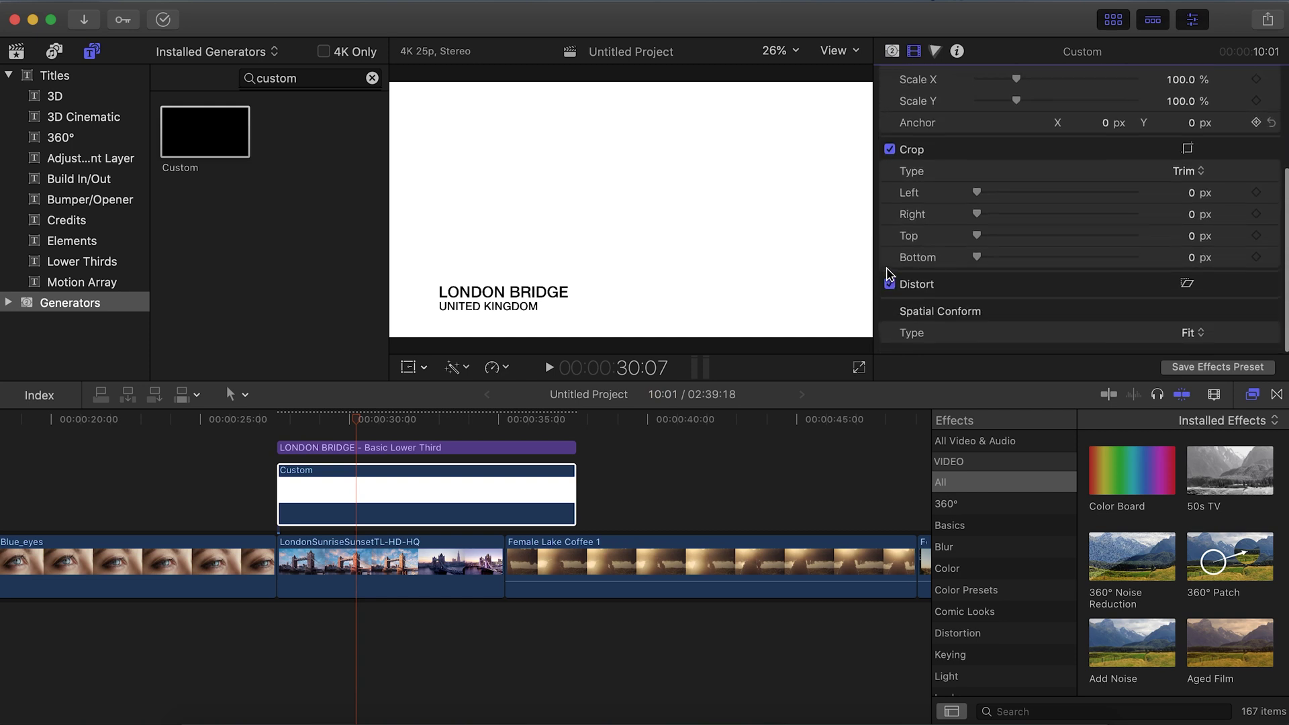
drag(976, 262, 1190, 222)
drag(978, 194, 1003, 193)
drag(976, 235, 1104, 260)
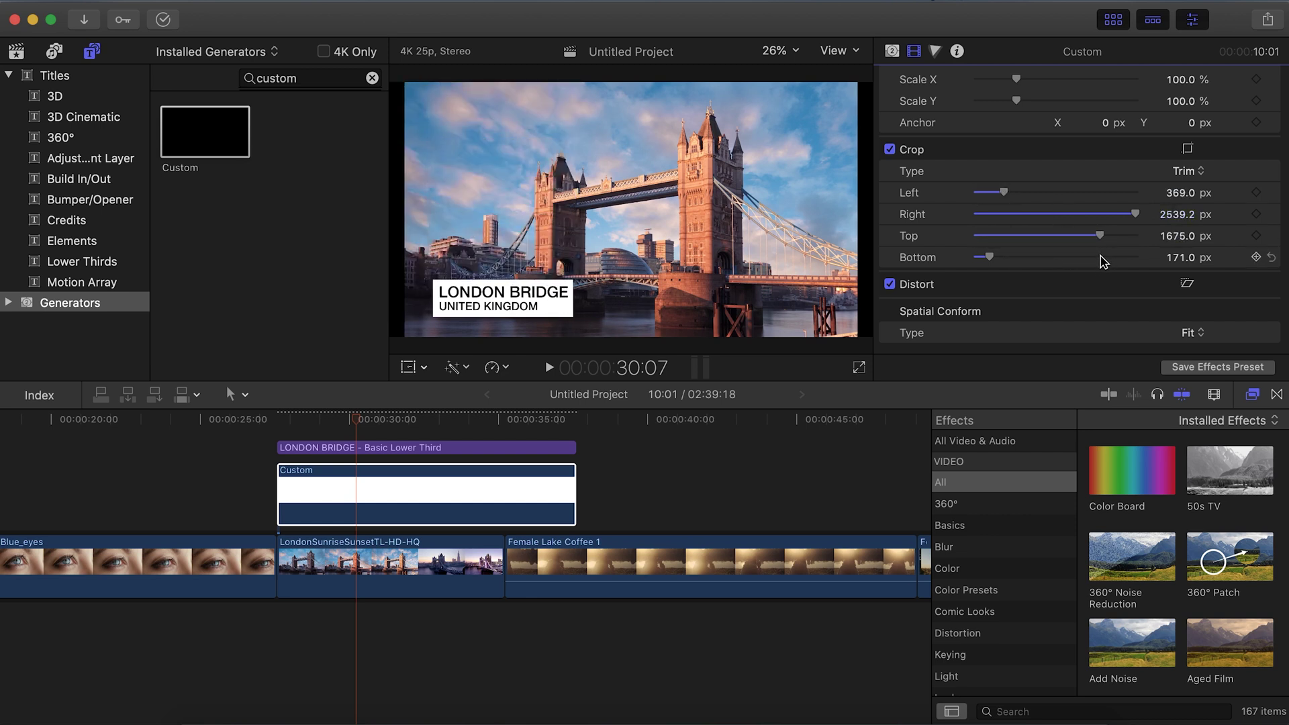
drag(1185, 257, 1207, 255)
Duplicate the white box and crop the copy (Right 2798 px, Bottom 185.2 px) behind UNITED KINGDOM
click(340, 448)
scroll(403, 530, up, 5)
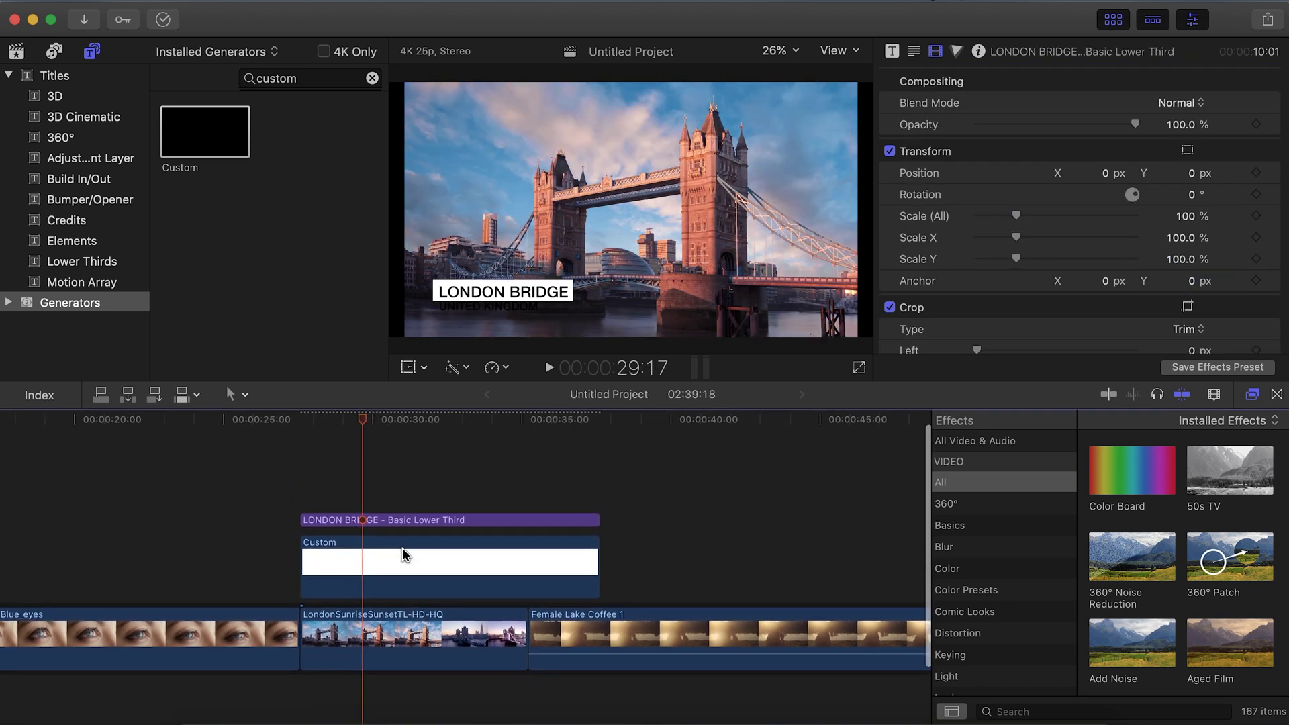
drag(403, 554, 405, 532)
scroll(1013, 230, down, 5)
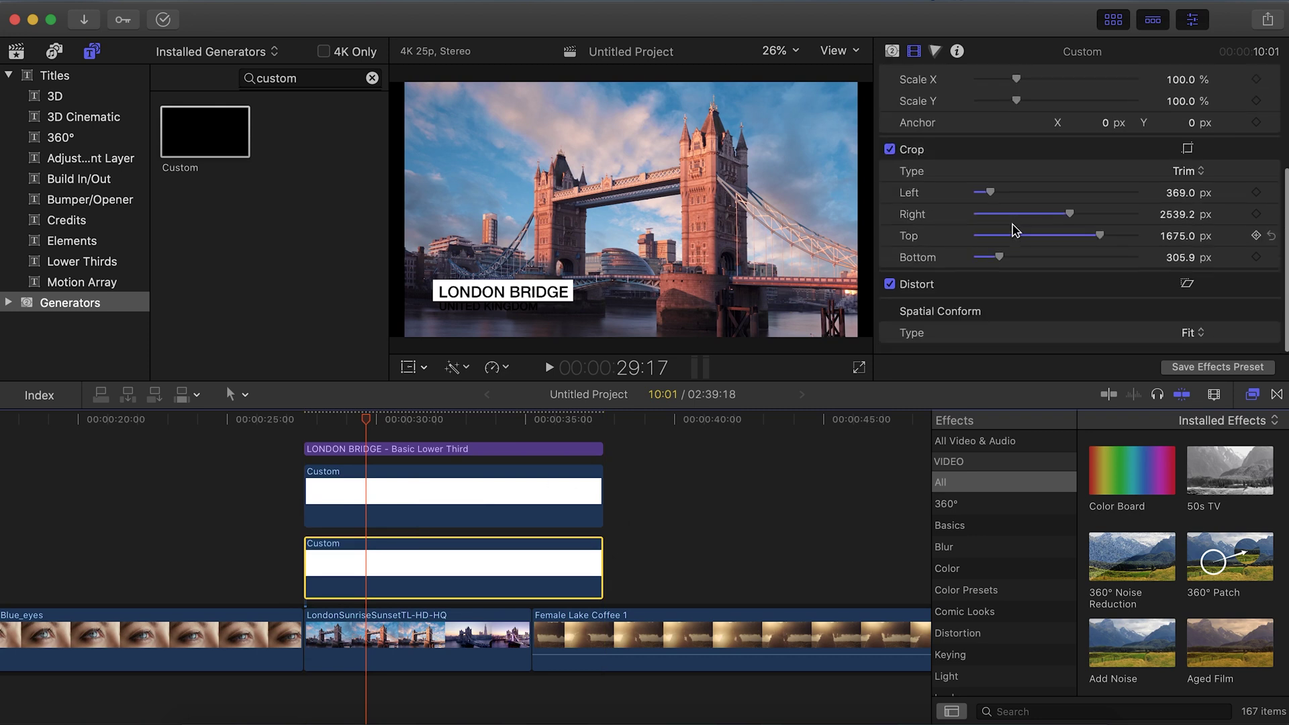
drag(1000, 262, 993, 265)
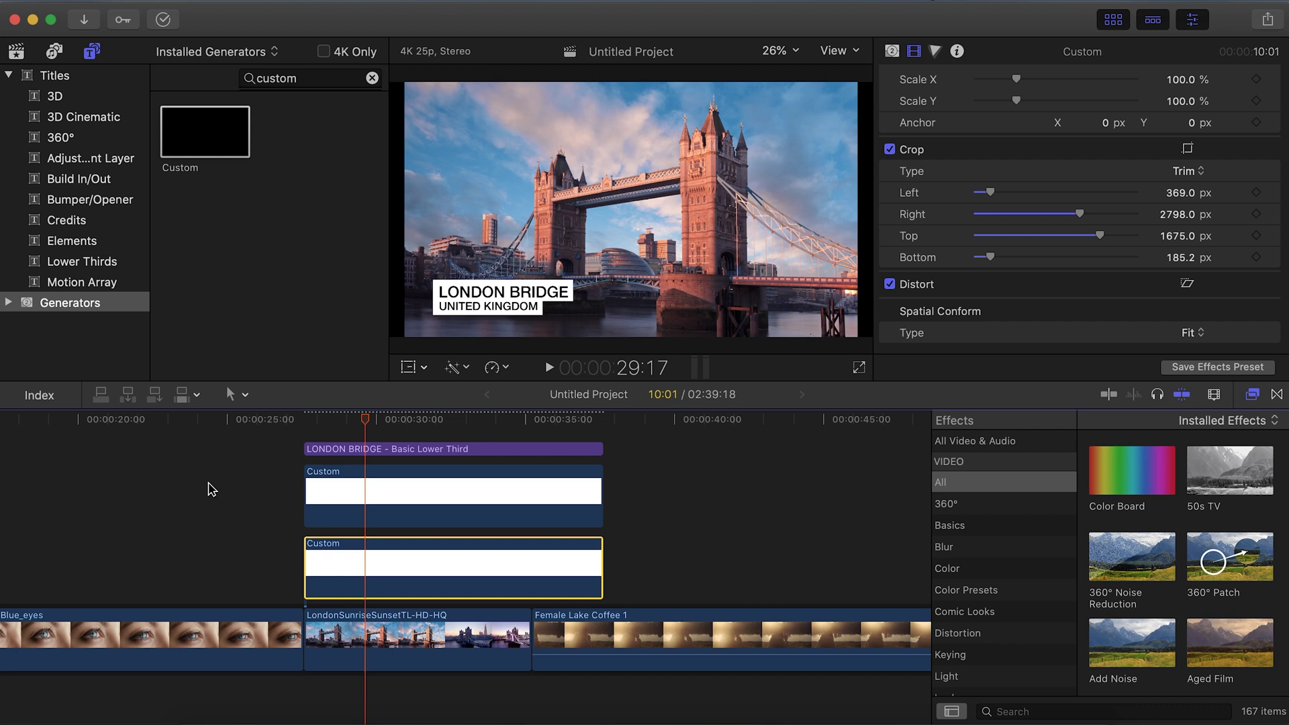
drag(270, 576, 590, 443)
Make the three clips a compound clip named London Bridge Lower Third and trim it to 7:16
right_click(393, 482)
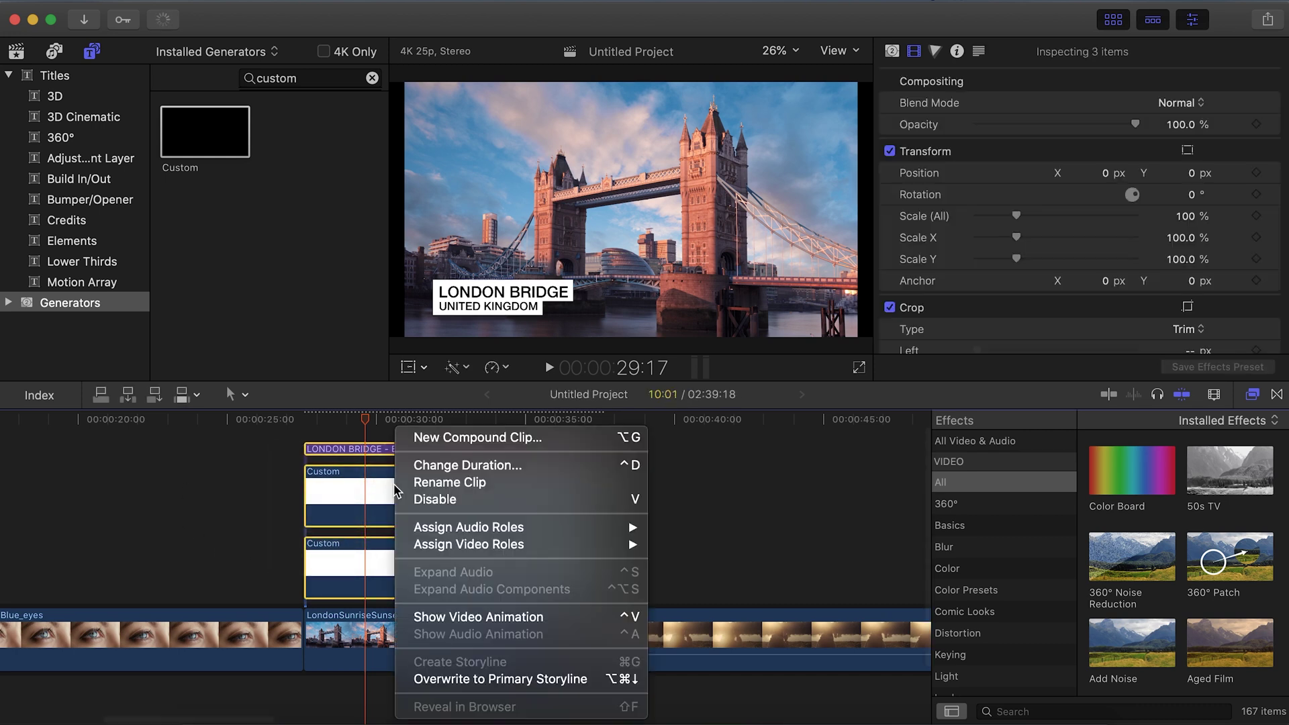
click(482, 444)
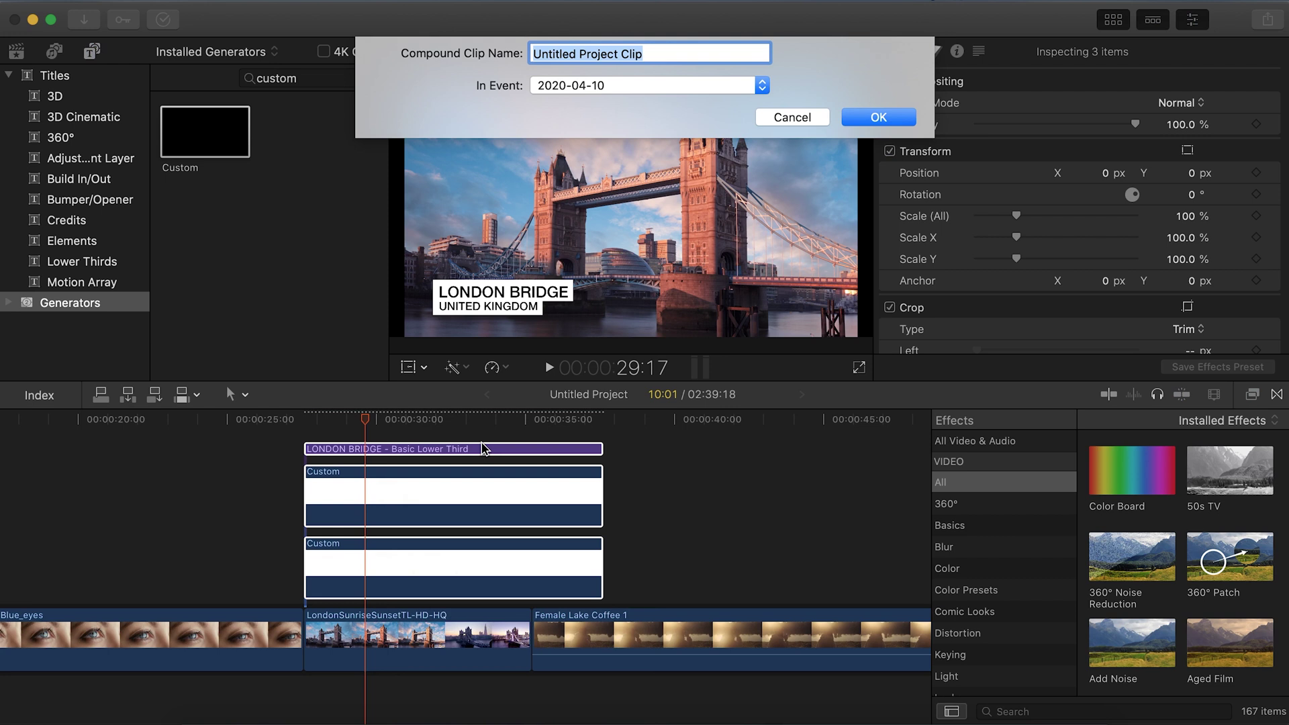
text(London Bridge Lower Third)
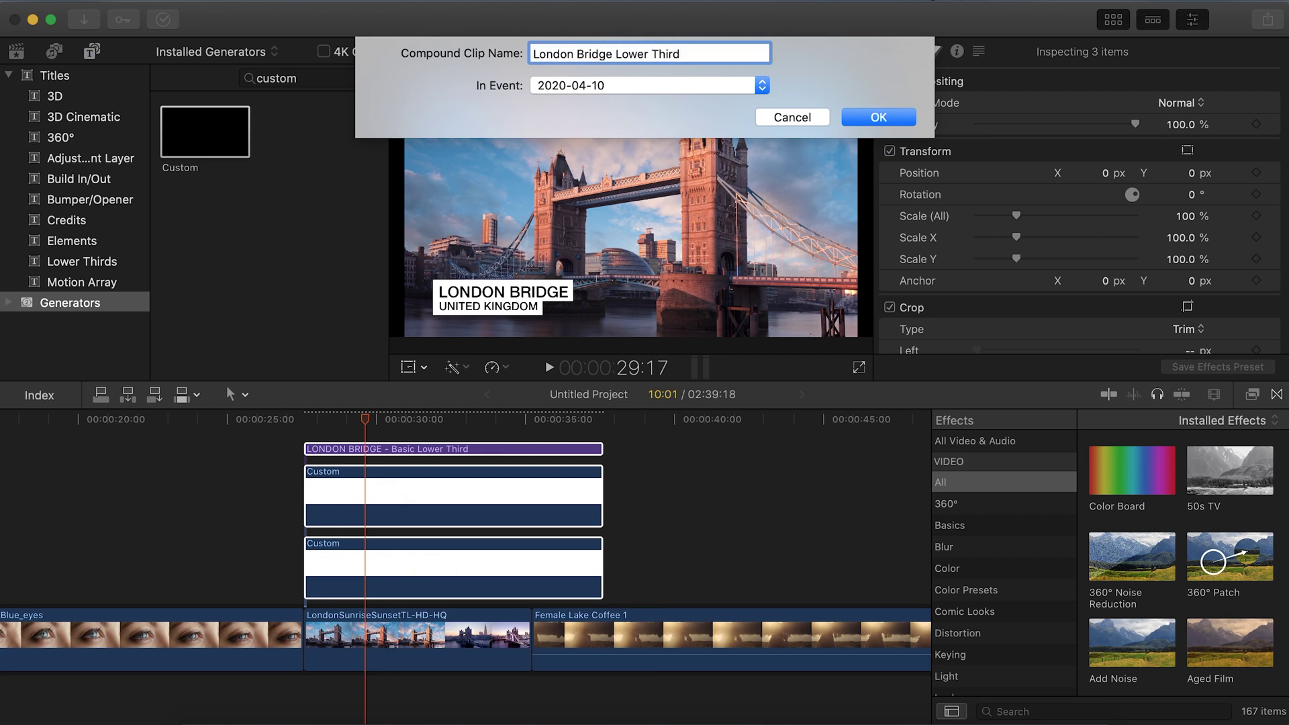
key(Return)
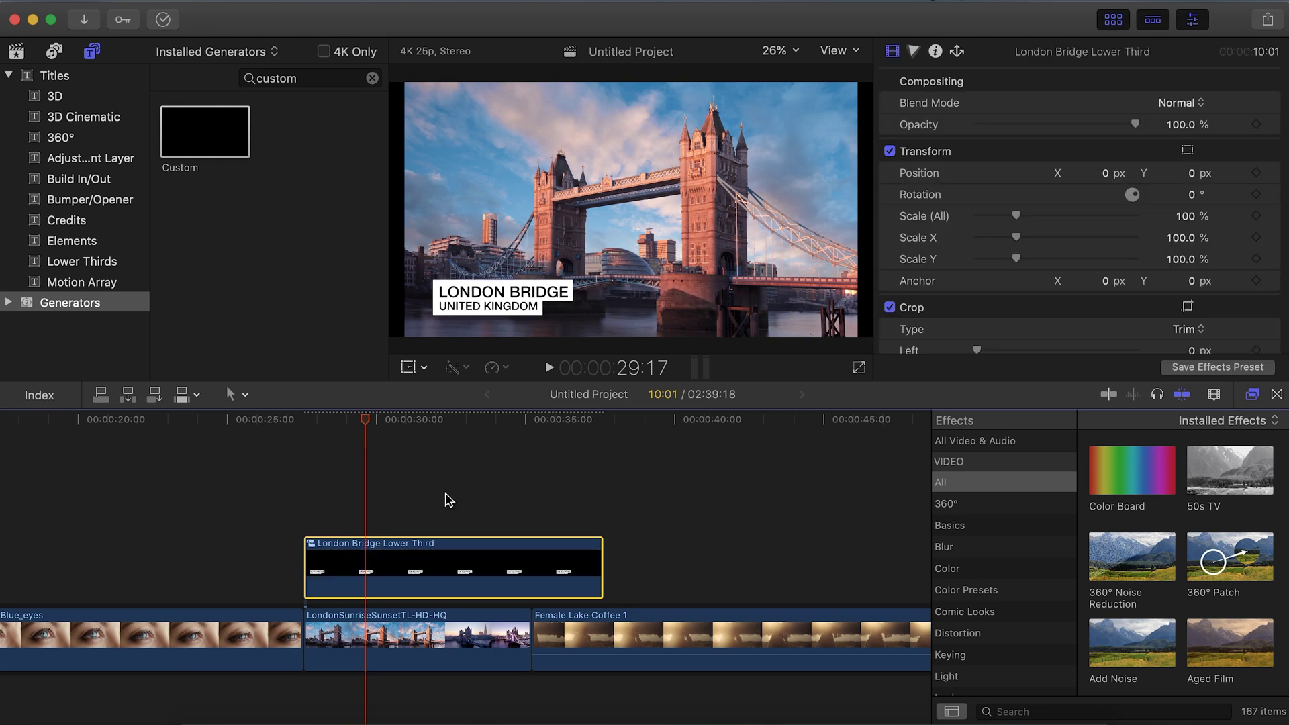
drag(596, 570, 531, 576)
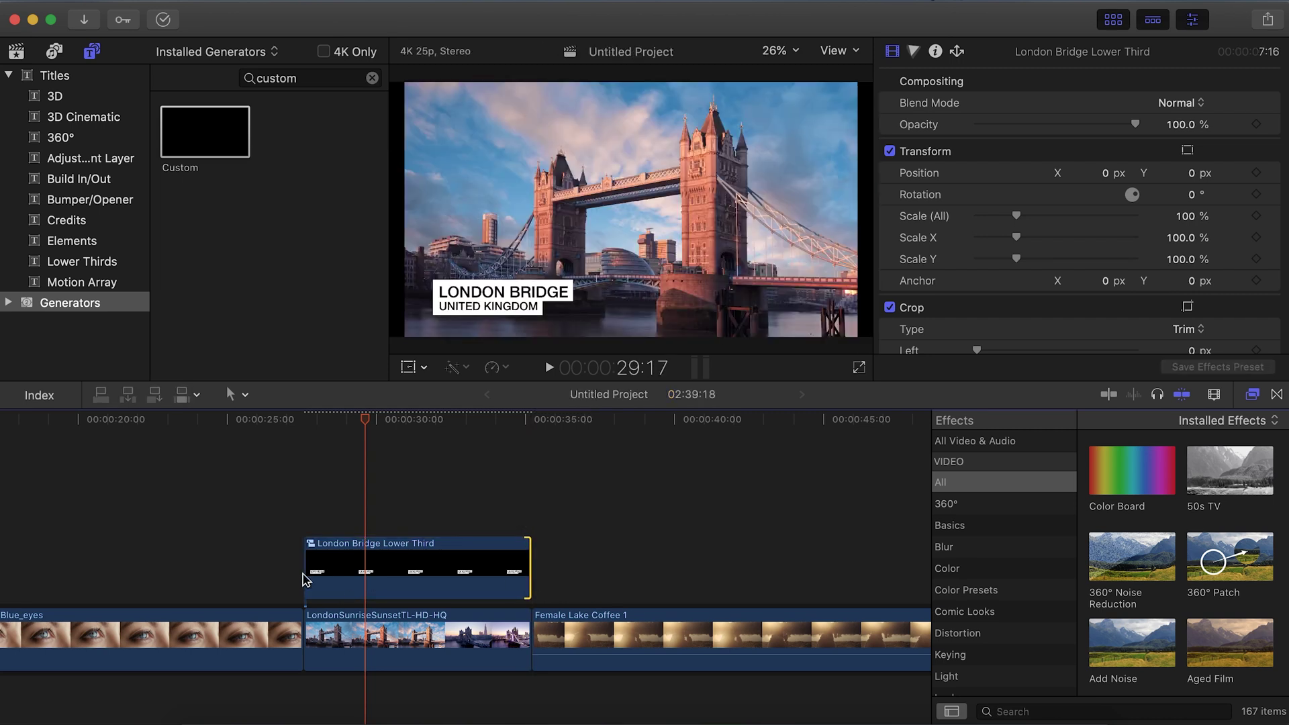
Add a Cross Dissolve at the lower third's start and set its Position X to 41.0 px
click(306, 420)
key(cmd+t)
key(space)
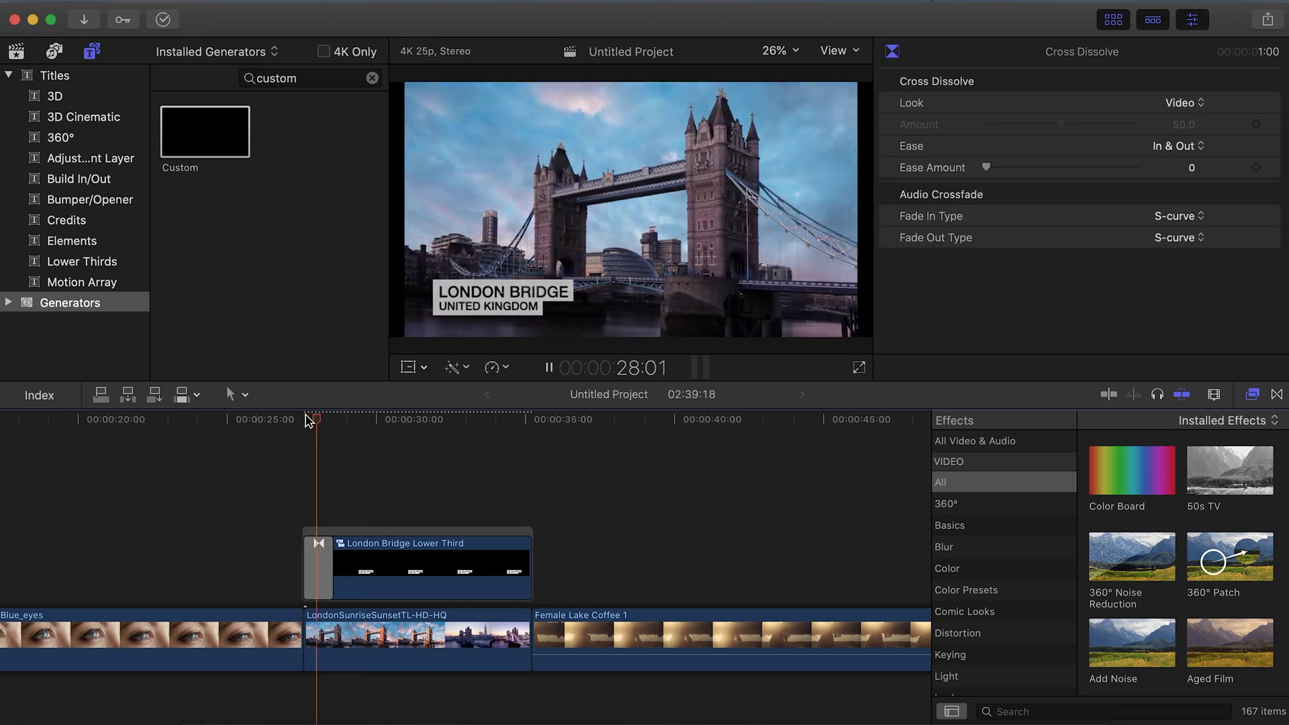
key(space)
click(429, 571)
drag(1098, 172, 1104, 173)
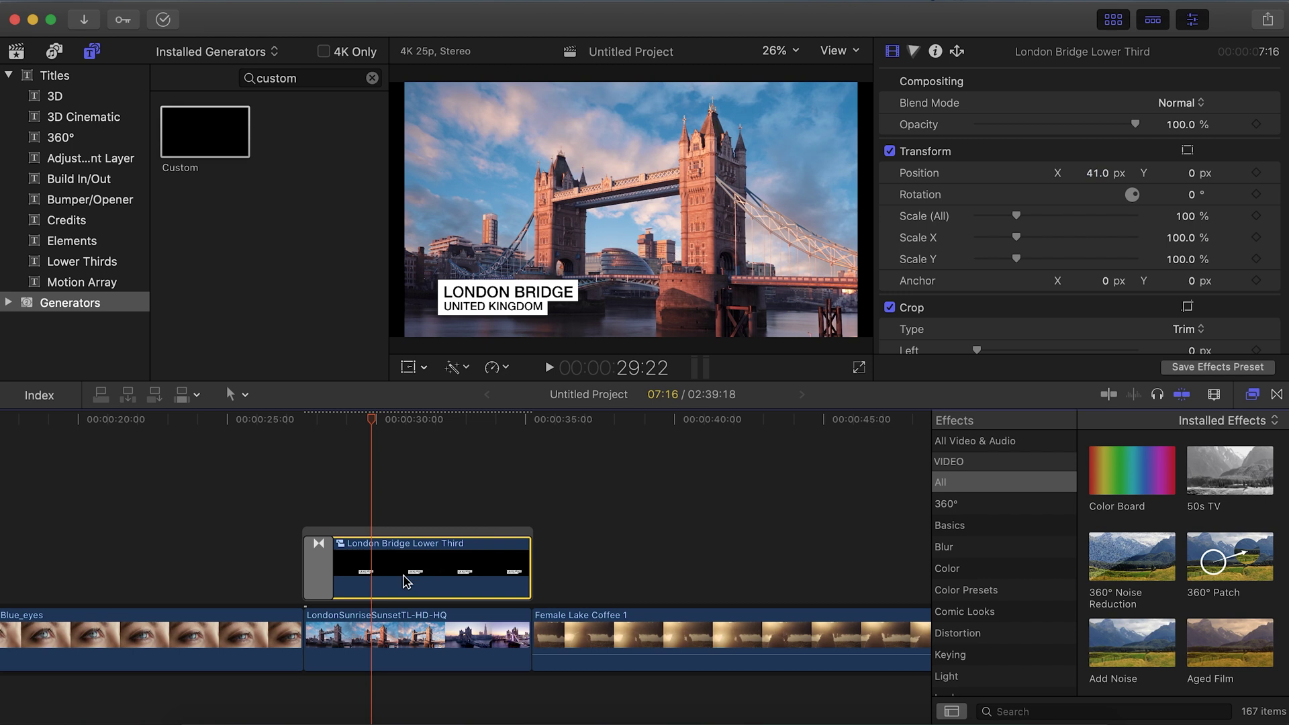
double_click(406, 581)
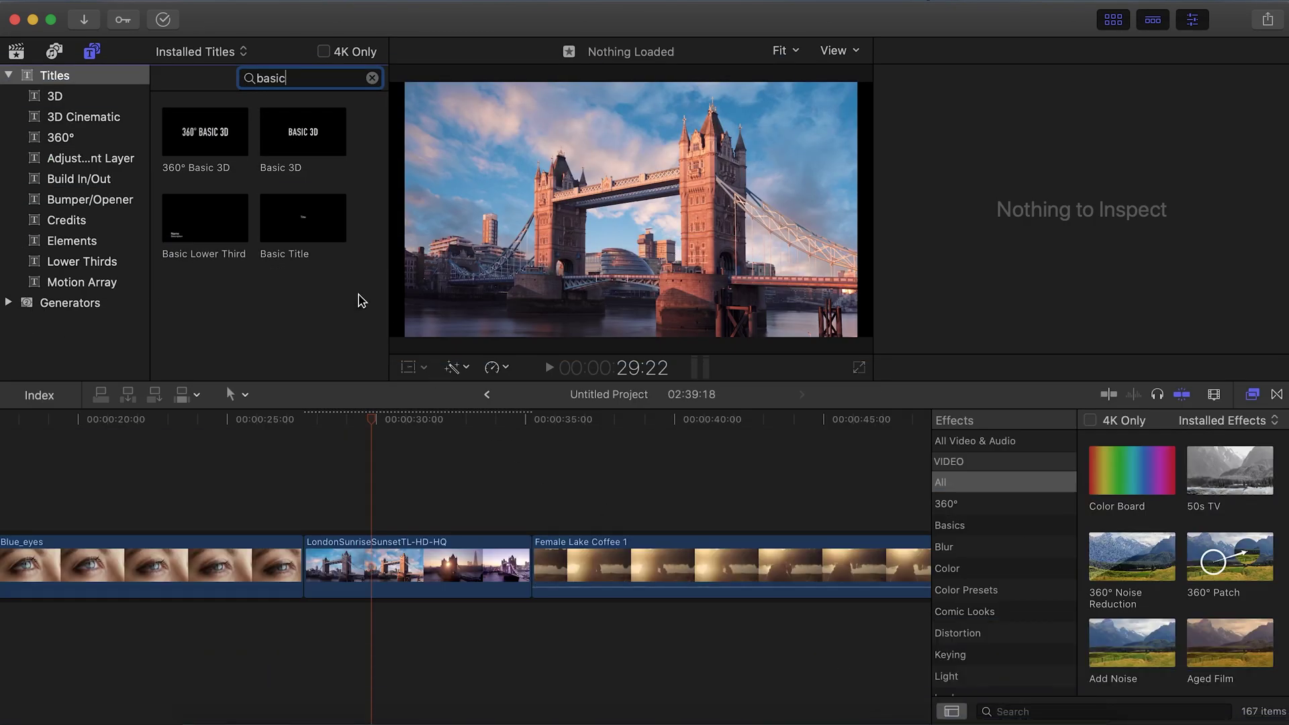
Add a Basic Title reading LONDON BRIDGE and a copy reading UNITED KINGDOM beneath it
drag(309, 231, 309, 509)
double_click(457, 303)
text(LONDON BRIDGE)
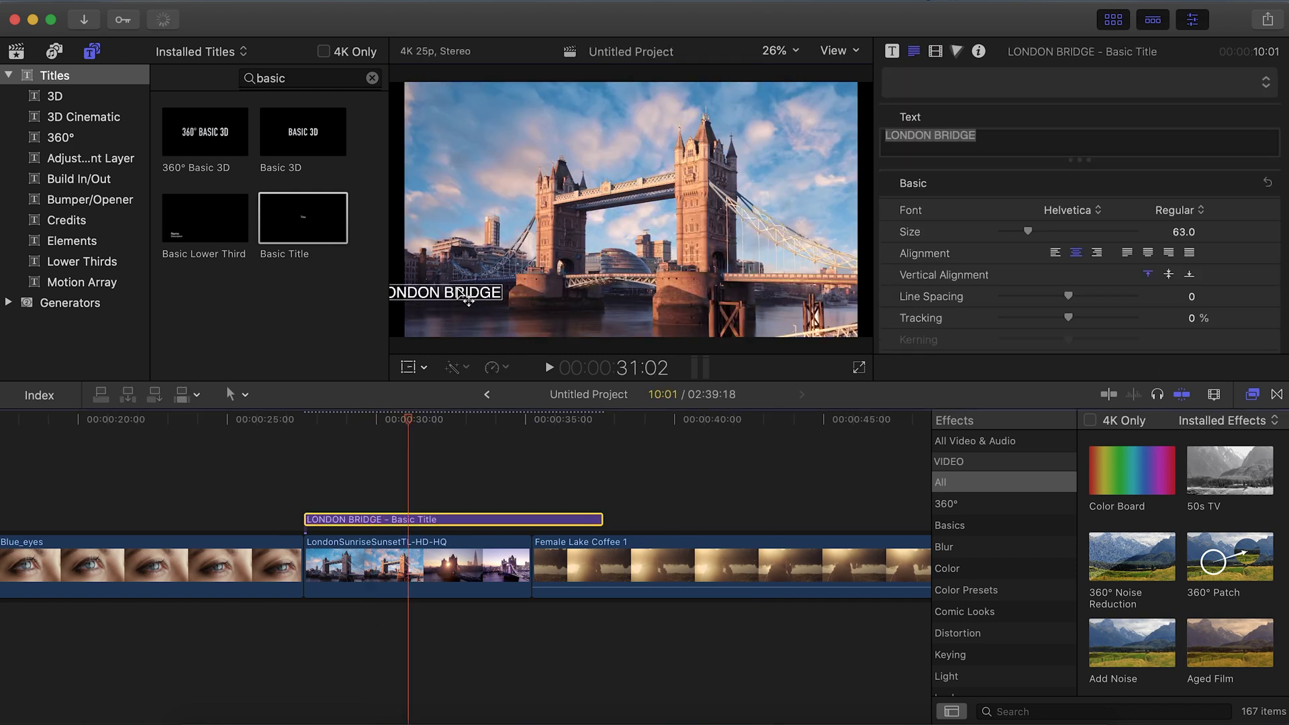
drag(468, 300, 520, 304)
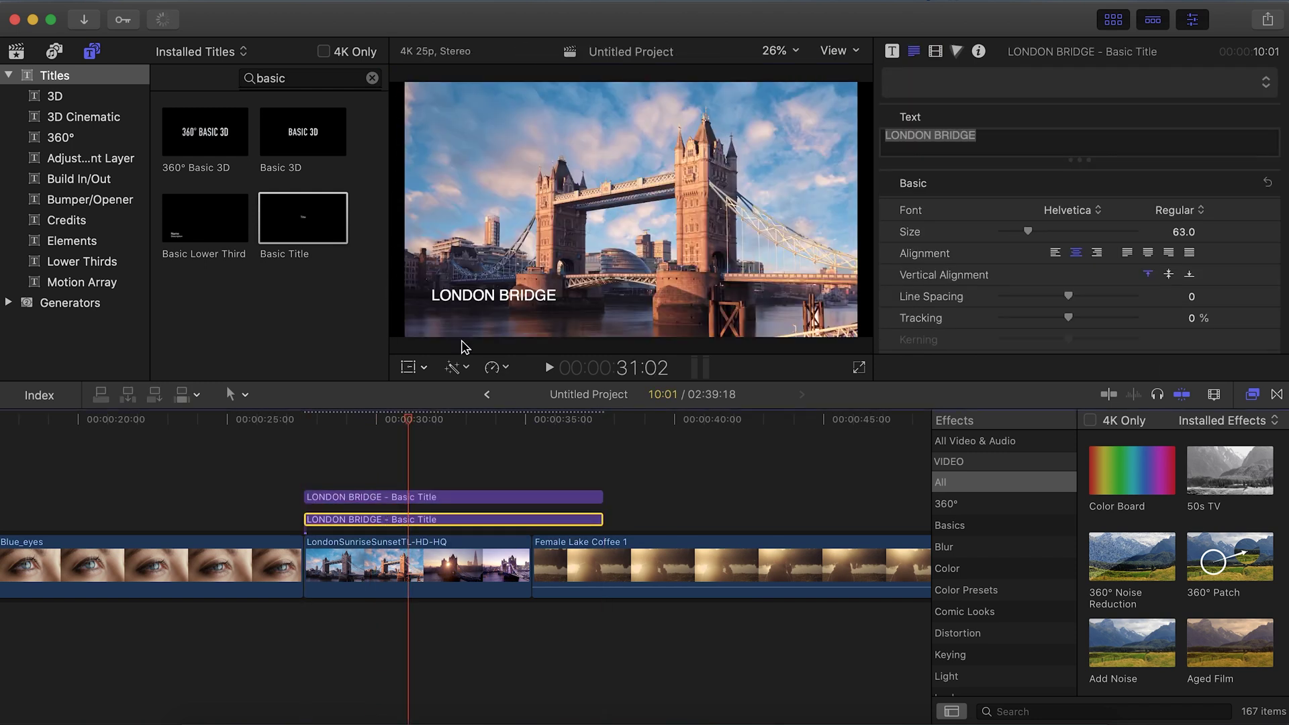
drag(470, 296, 470, 314)
double_click(494, 313)
text(UNITED KINGDOM)
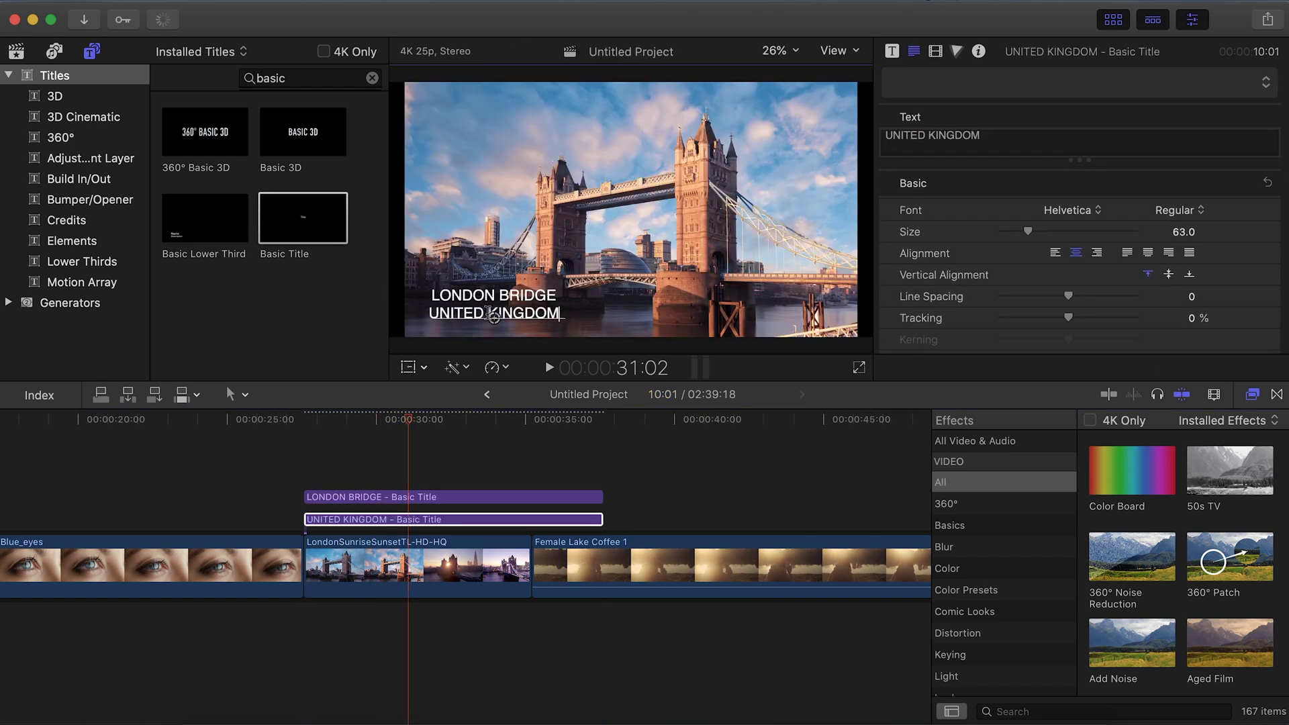
key(super+a)
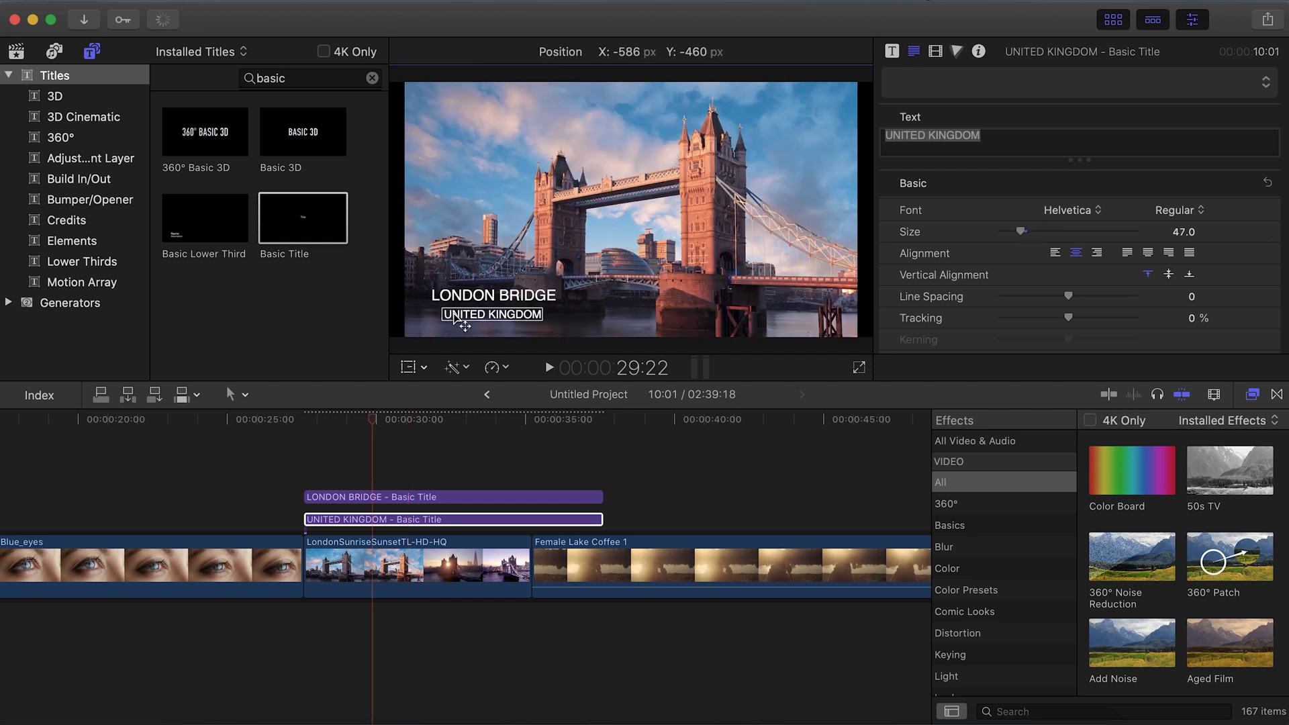
drag(447, 321, 447, 320)
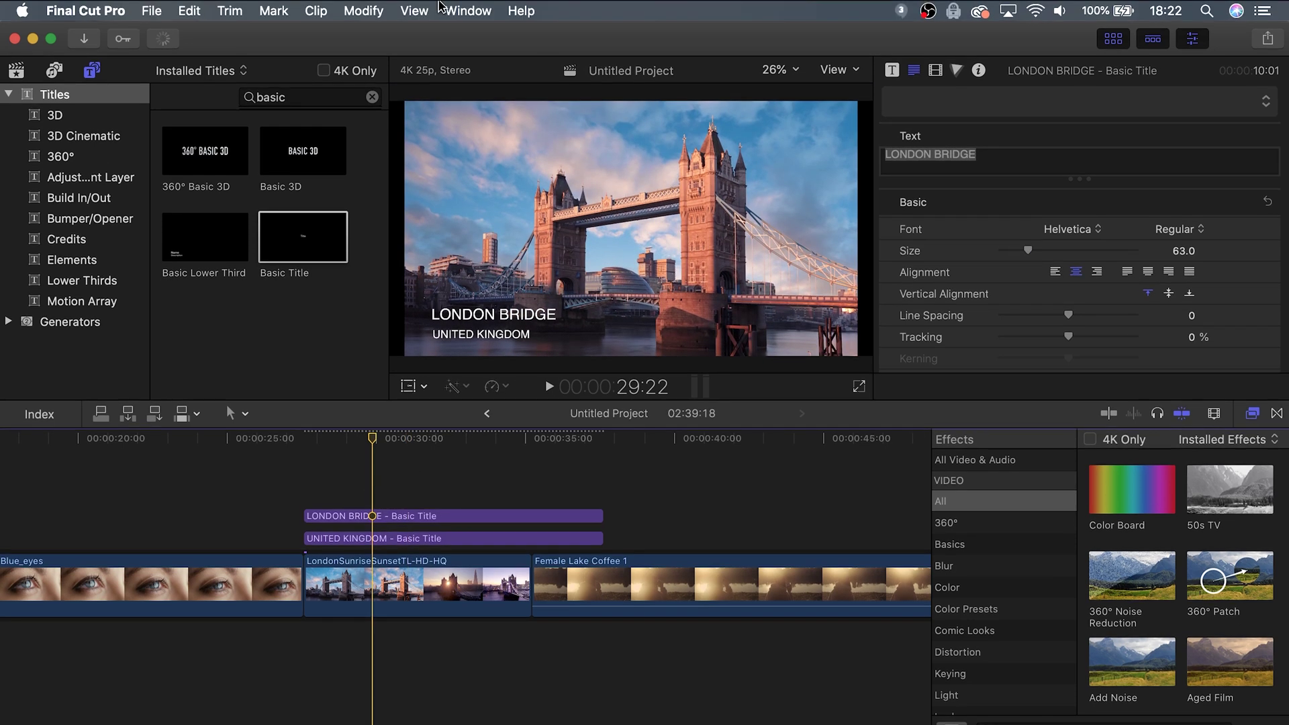
Turn on title-safe guides and reposition LONDON BRIDGE with UNITED KINGDOM just below it
click(414, 11)
mouse_move(444, 121)
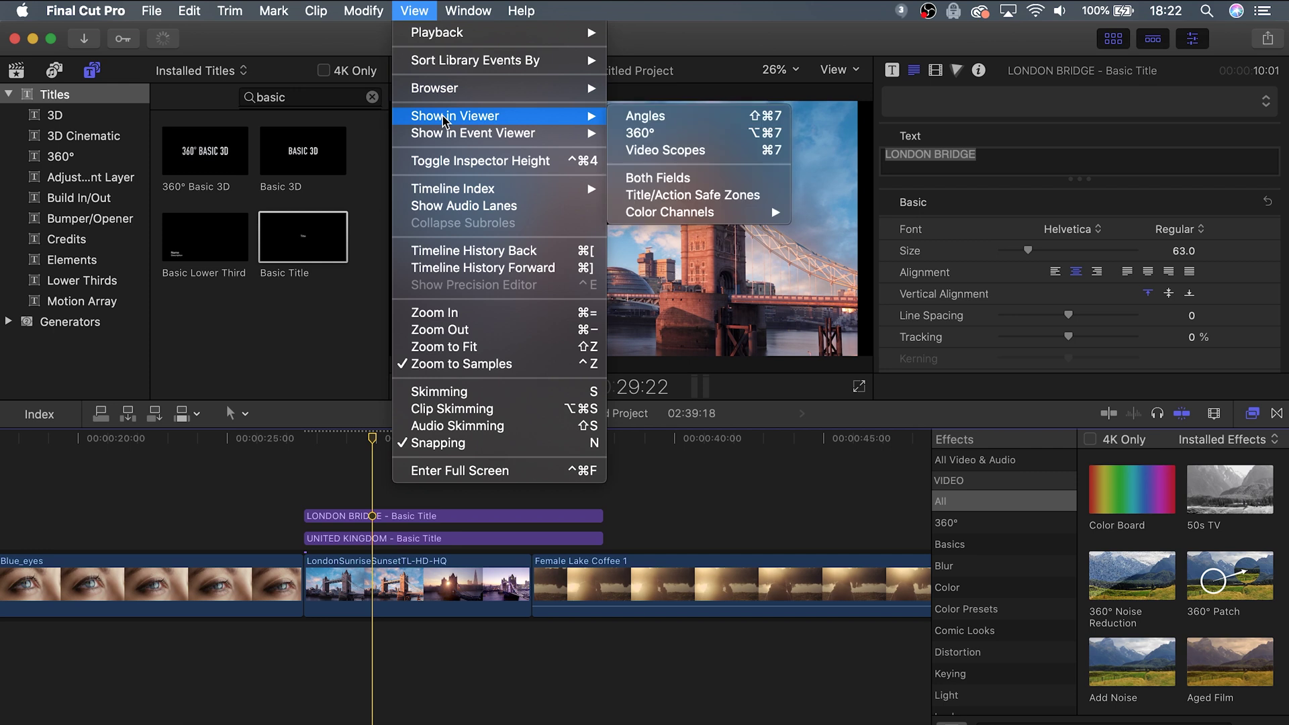
click(688, 195)
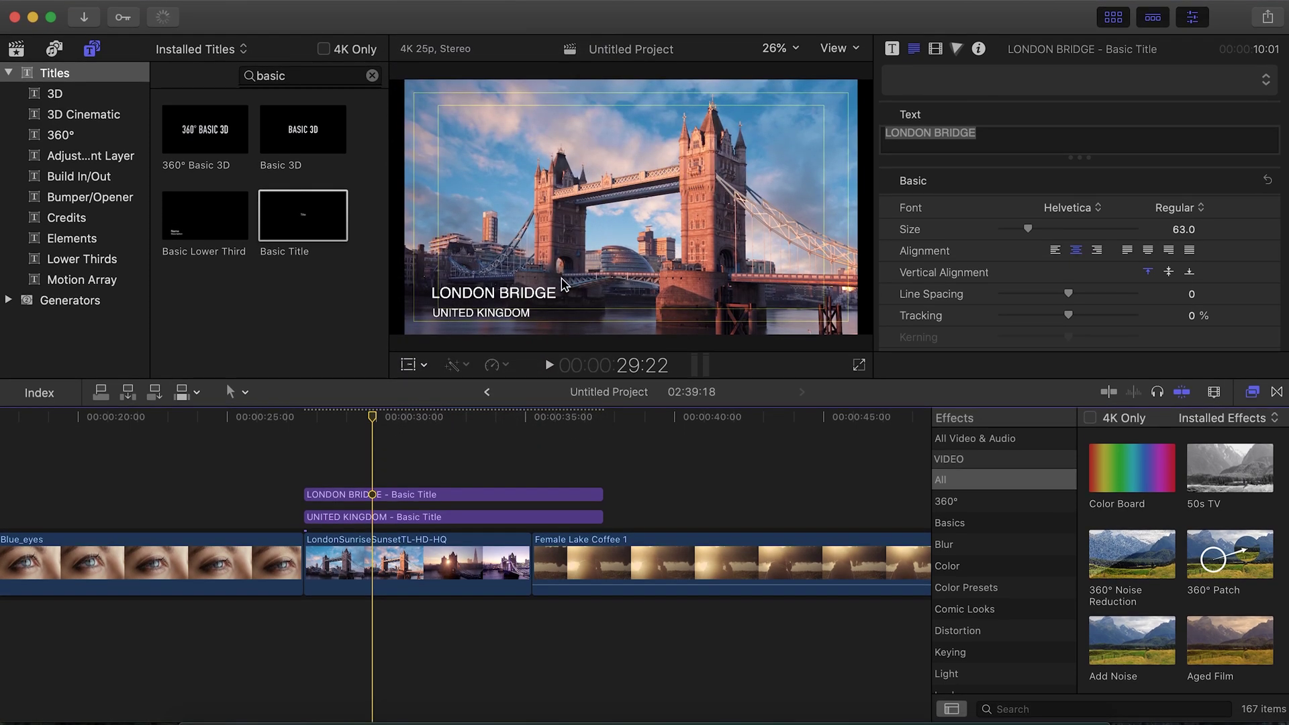
click(563, 285)
drag(508, 294, 513, 290)
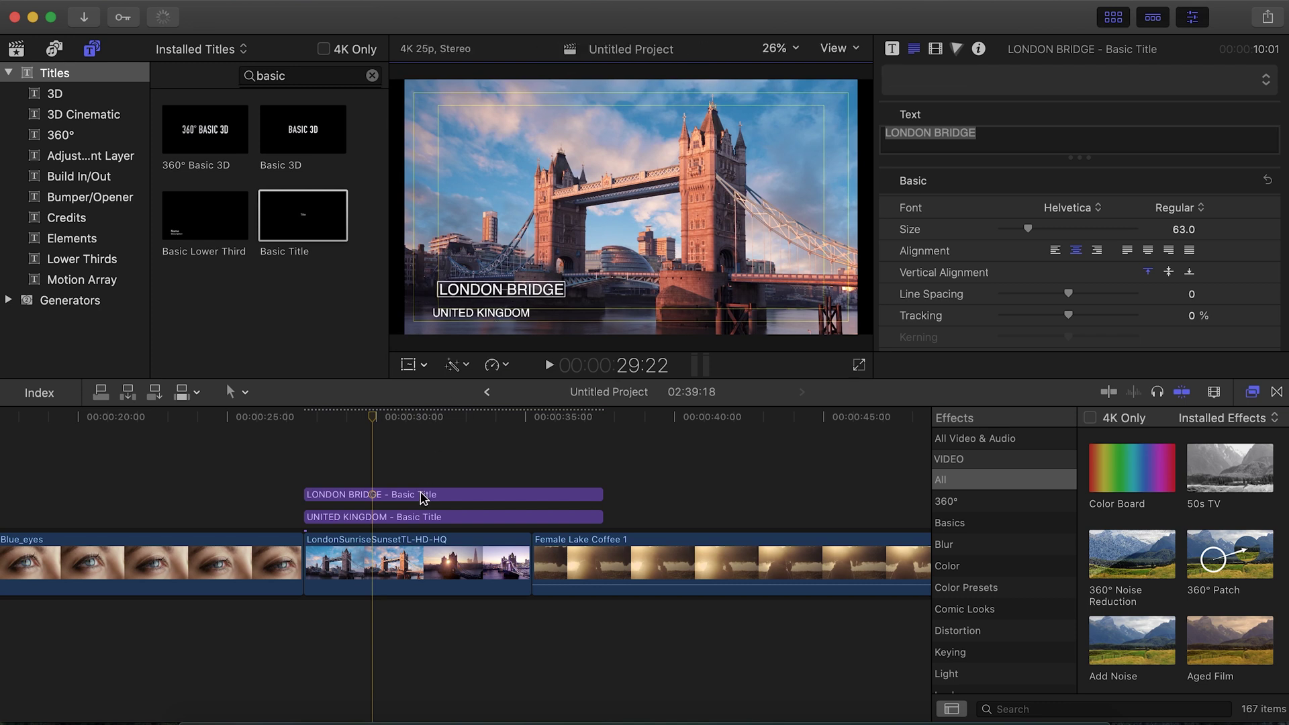
click(422, 522)
drag(484, 315, 492, 306)
click(373, 523)
click(383, 475)
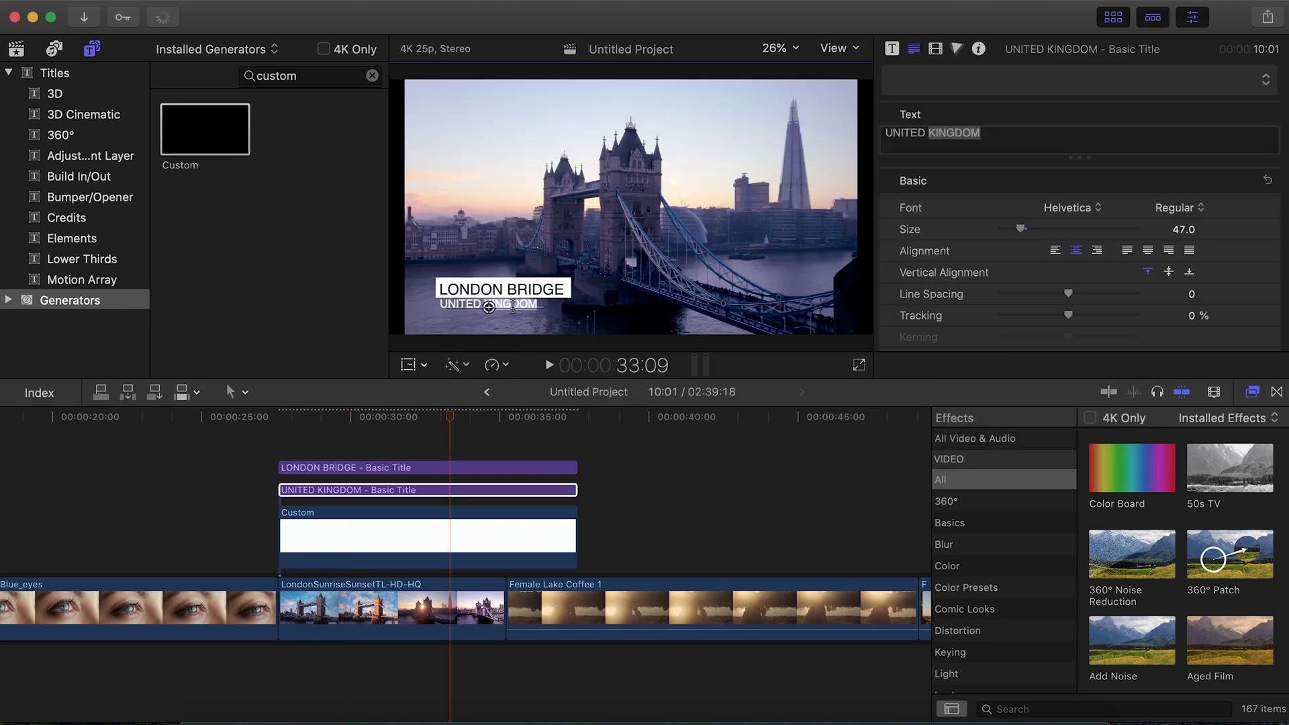
Copy the white Custom box so a second box sits under UNITED KINGDOM
drag(411, 515, 412, 440)
click(914, 49)
click(432, 489)
click(432, 589)
Group each title with its white box using Option-G, then disable the United Kingdom clip with V
click(271, 470)
drag(271, 470, 348, 446)
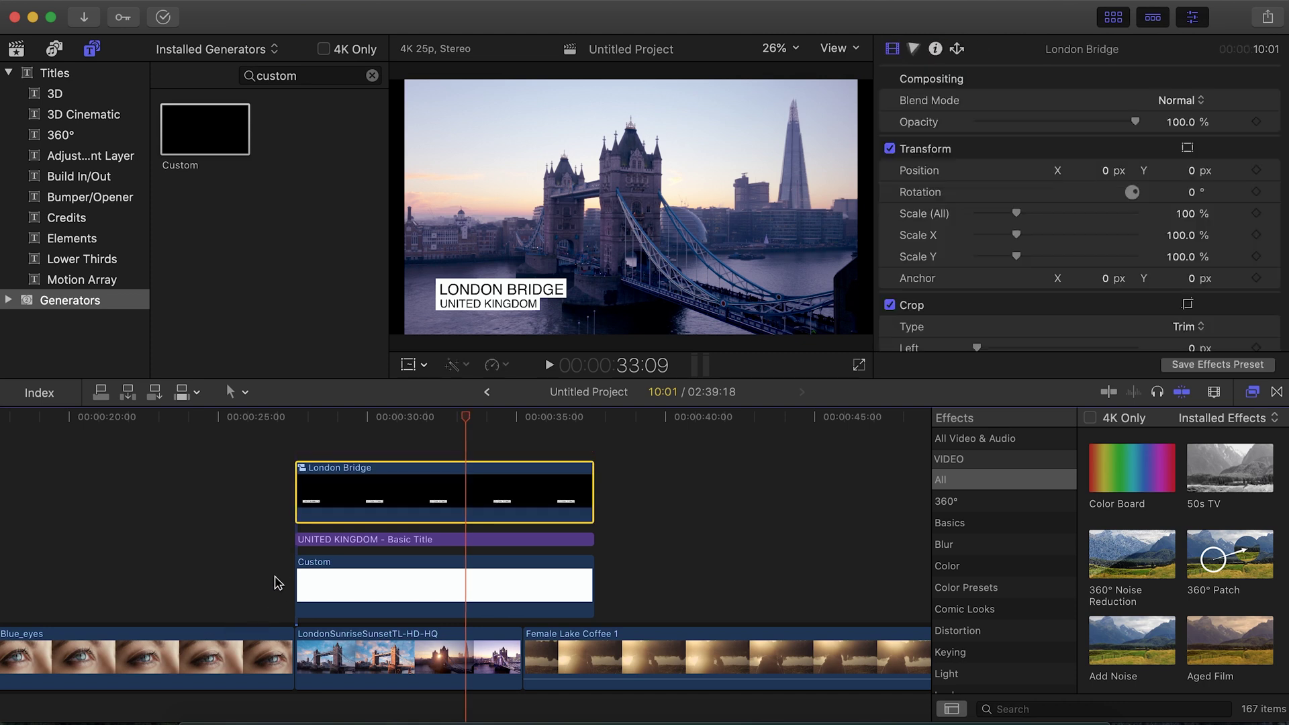
drag(278, 582, 333, 543)
key(alt+g)
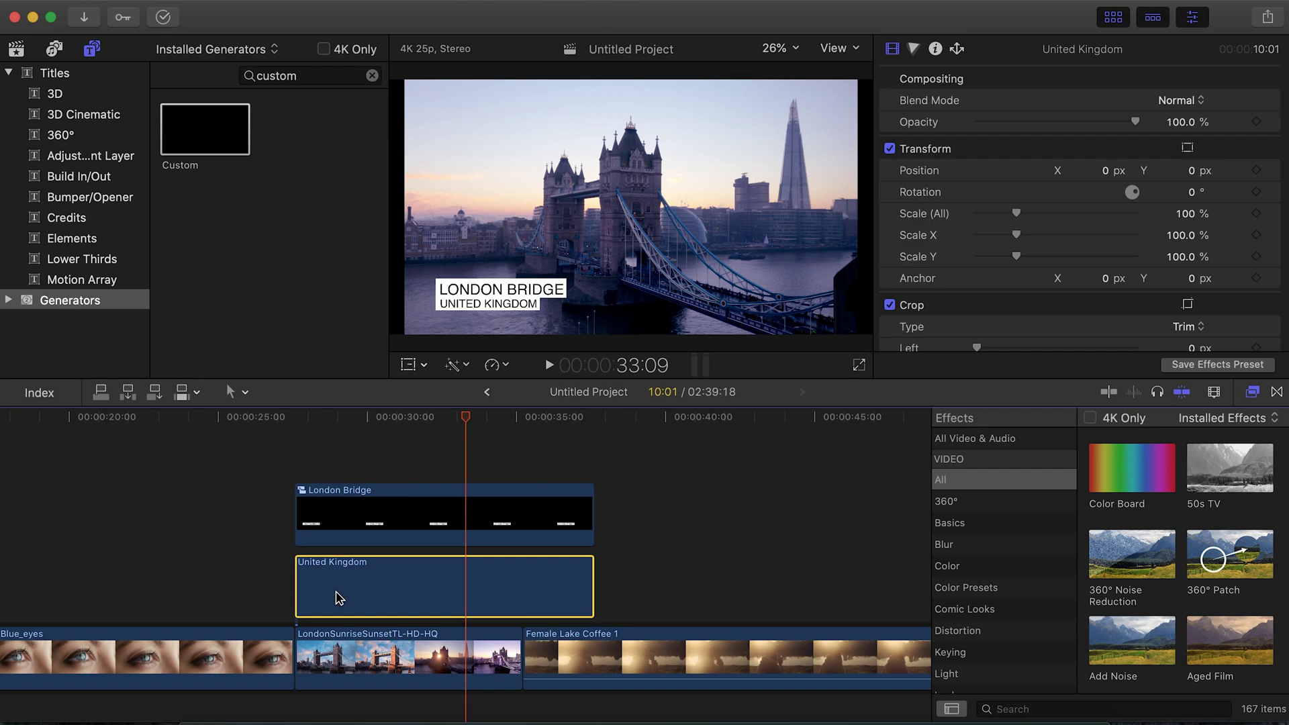
key(v)
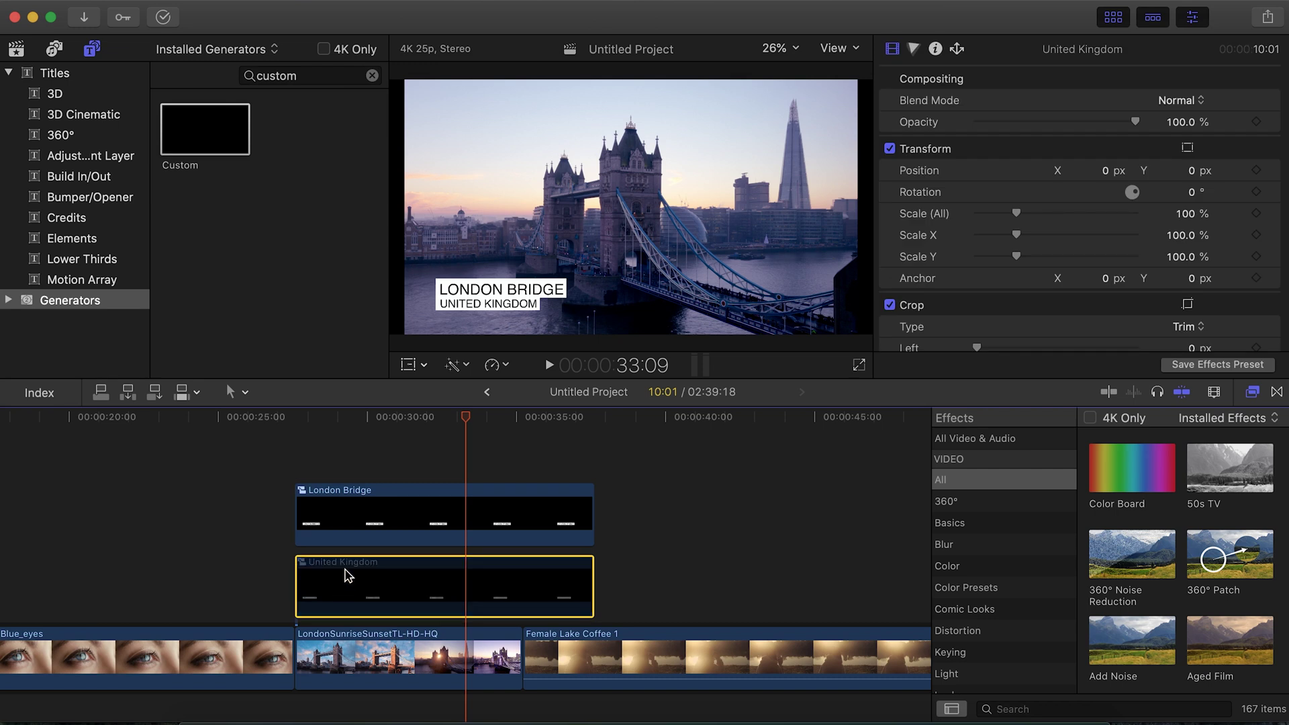
drag(363, 418, 354, 423)
key(super+Up)
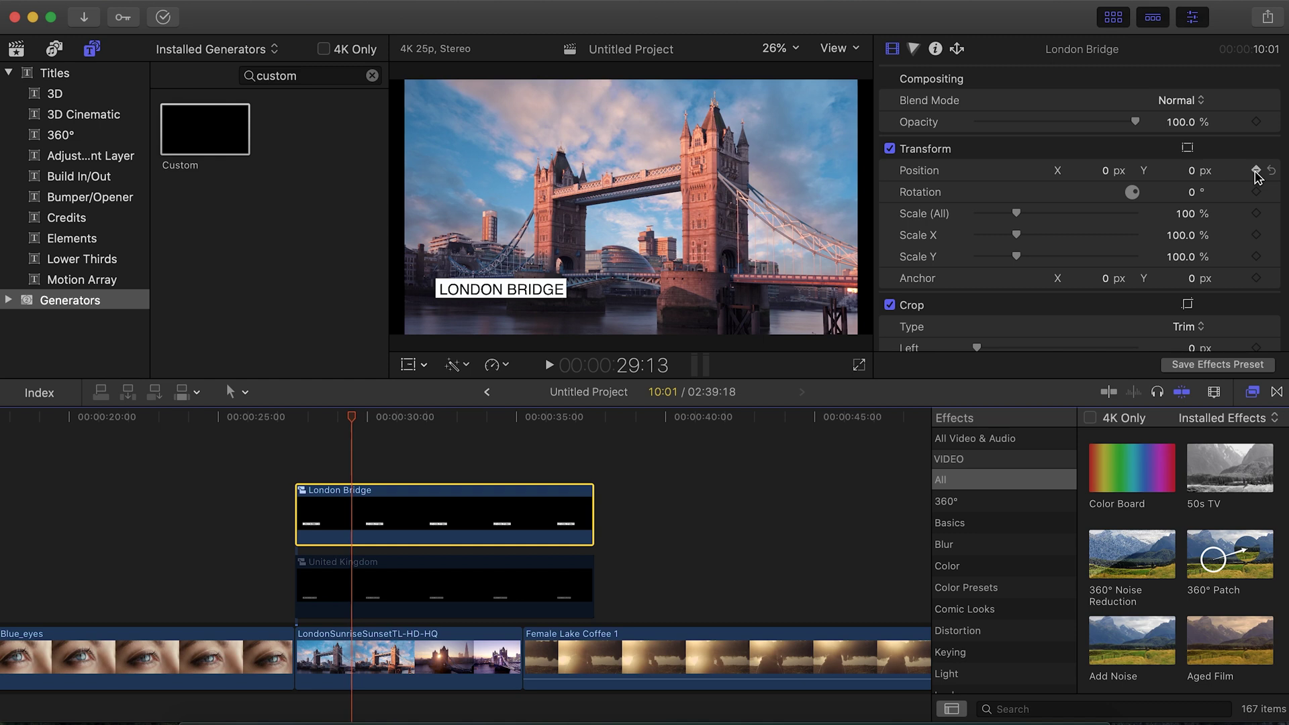
Keyframe Position X from -1544.7 px to 0 px so London Bridge slides in from the left
drag(355, 422, 325, 421)
mouse_move(1106, 171)
mouse_down()
mouse_move(1053, 172)
mouse_move(1106, 173)
mouse_up()
key(space)
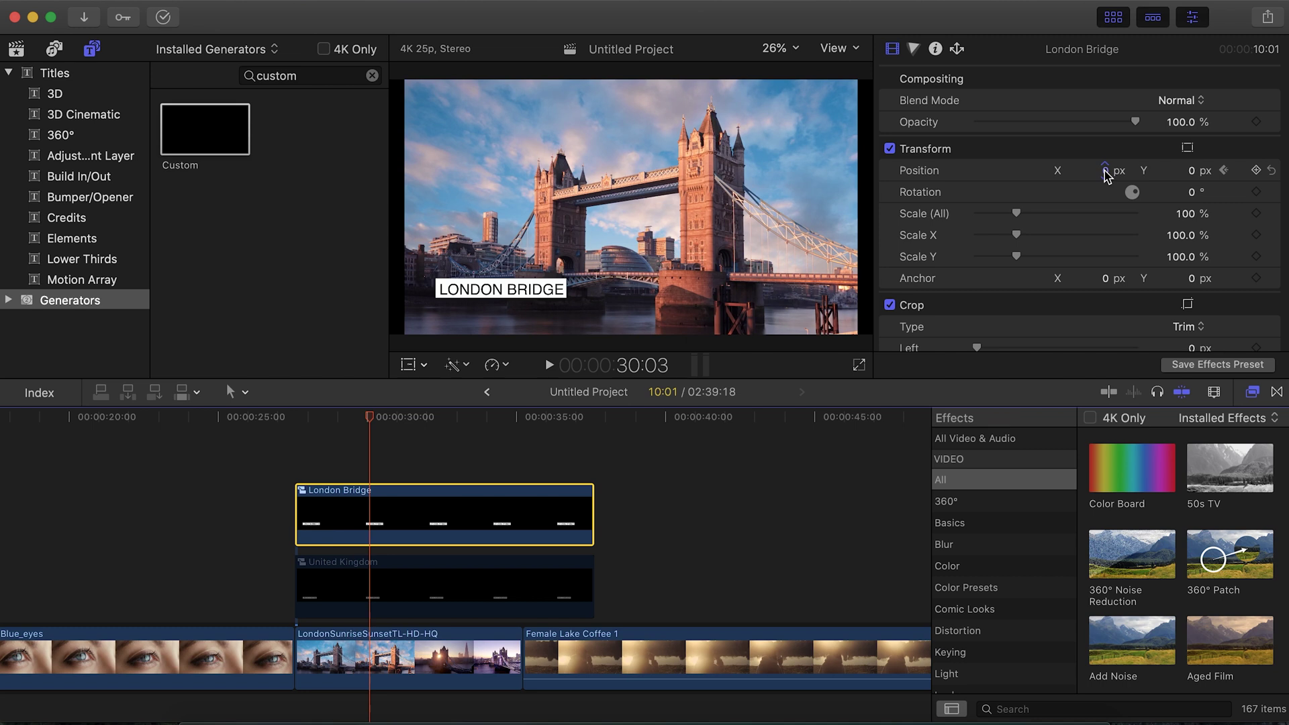
Set both motion path points to Smooth and show the clip's Video Animation keyframes
click(1188, 148)
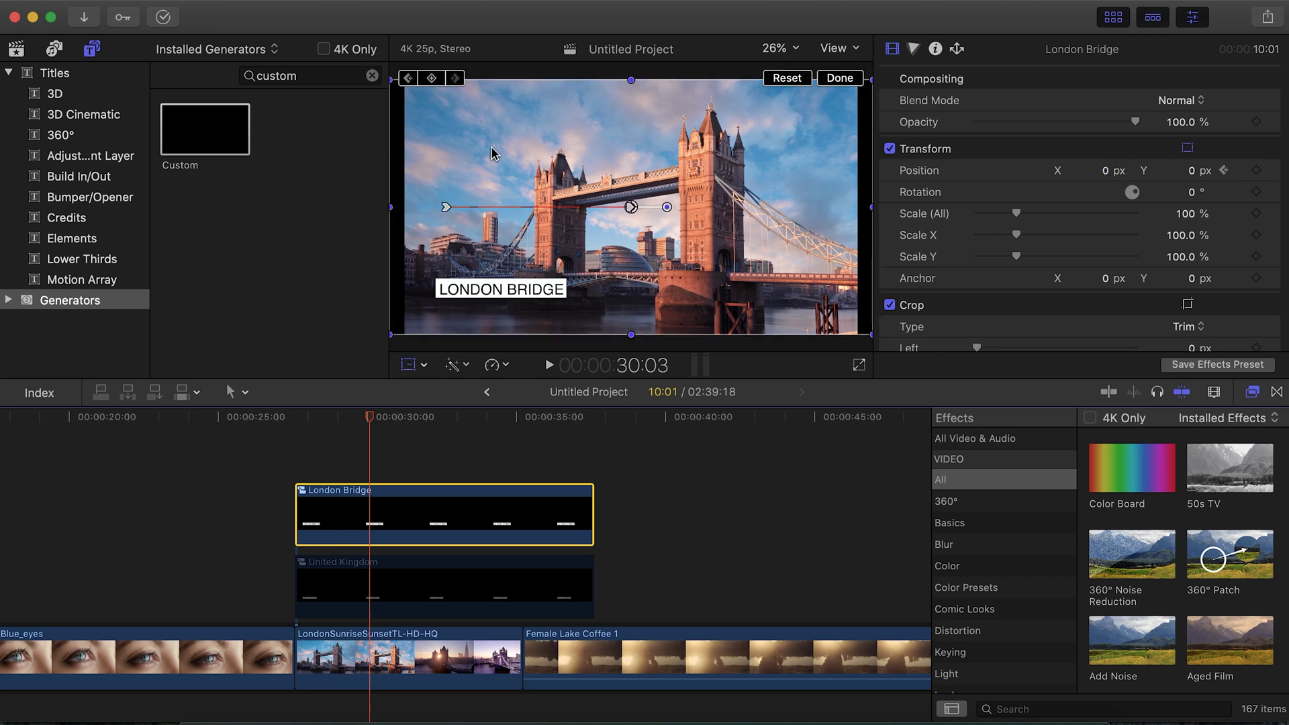
right_click(445, 208)
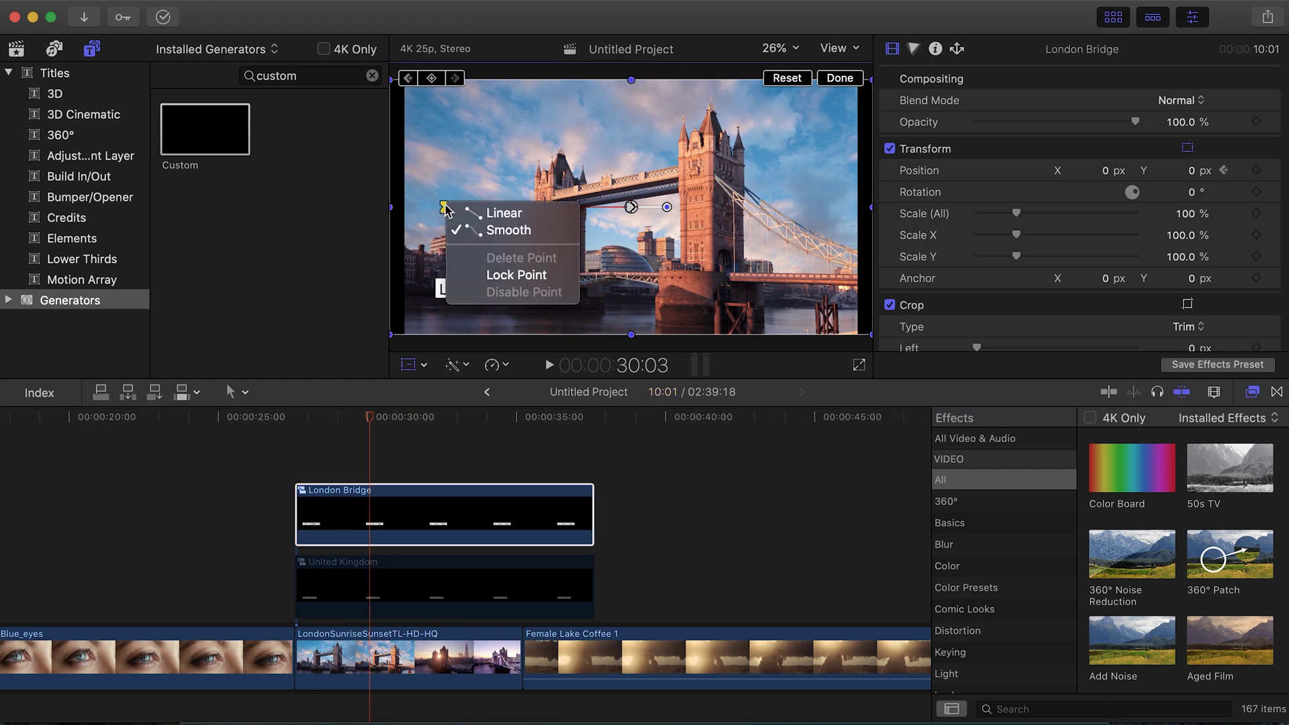
click(496, 229)
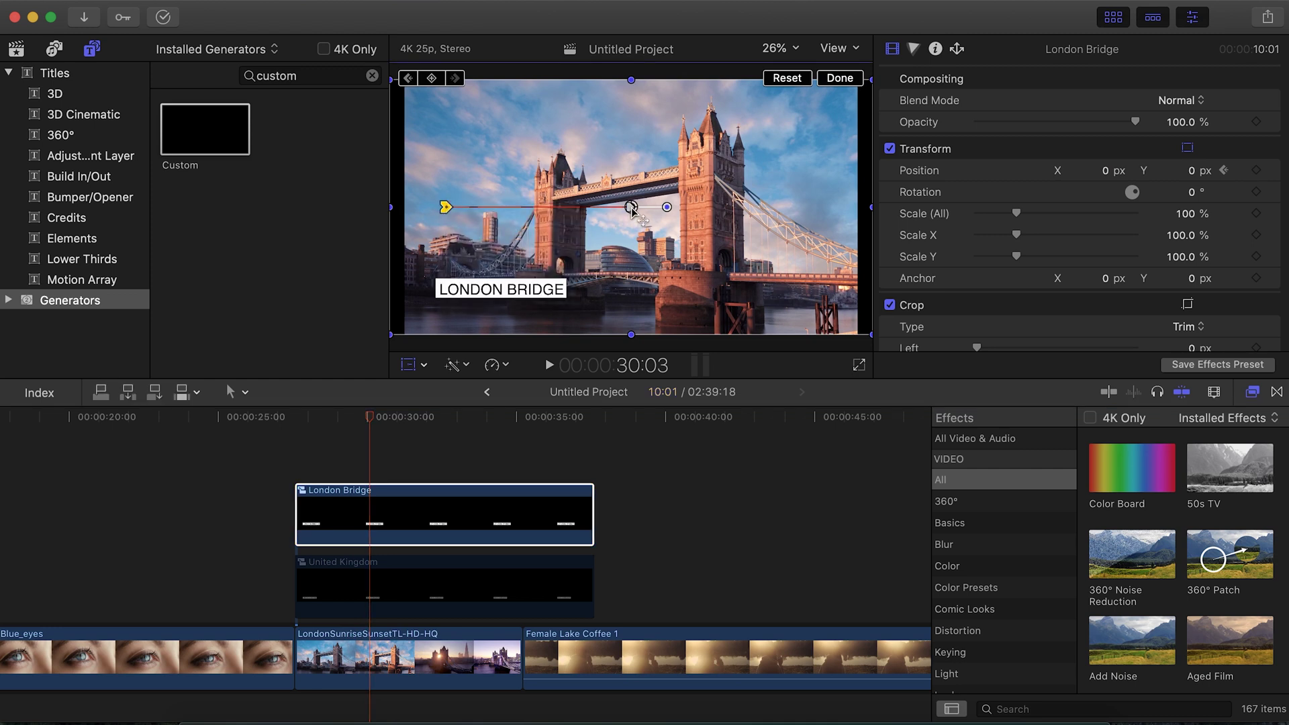
right_click(631, 207)
click(682, 235)
click(313, 422)
key(space)
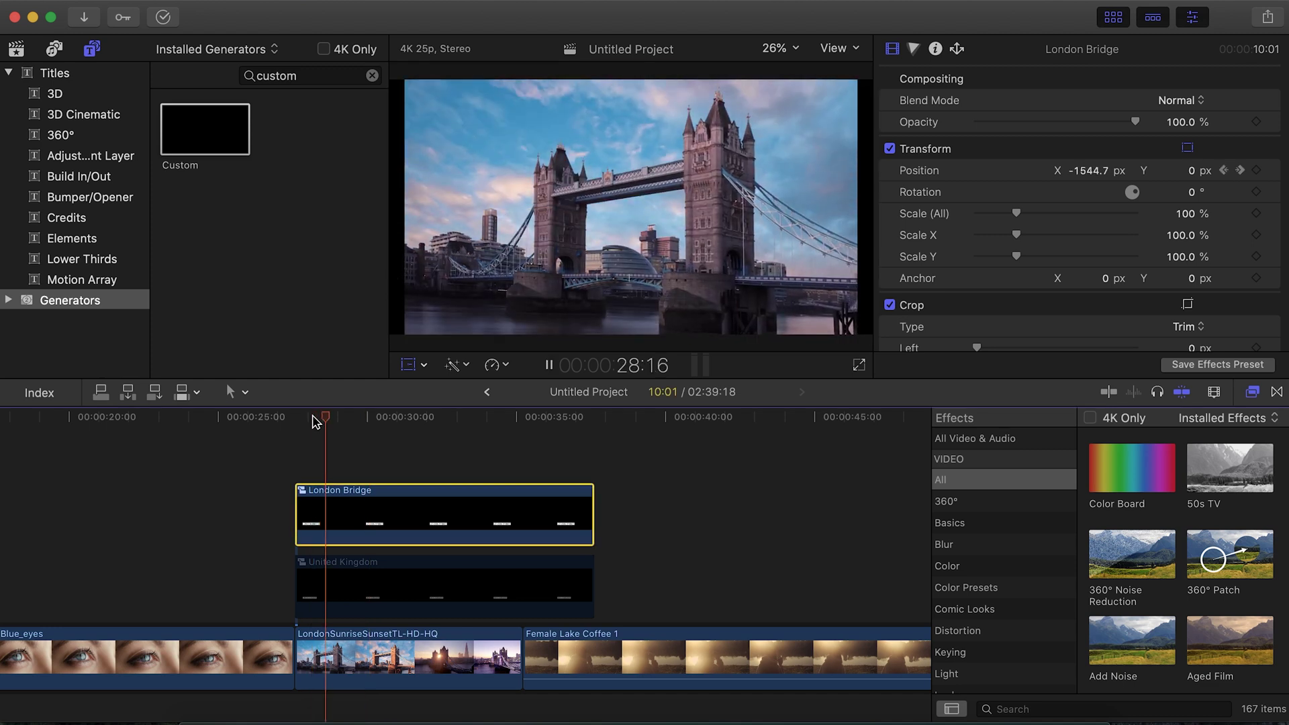
key(space)
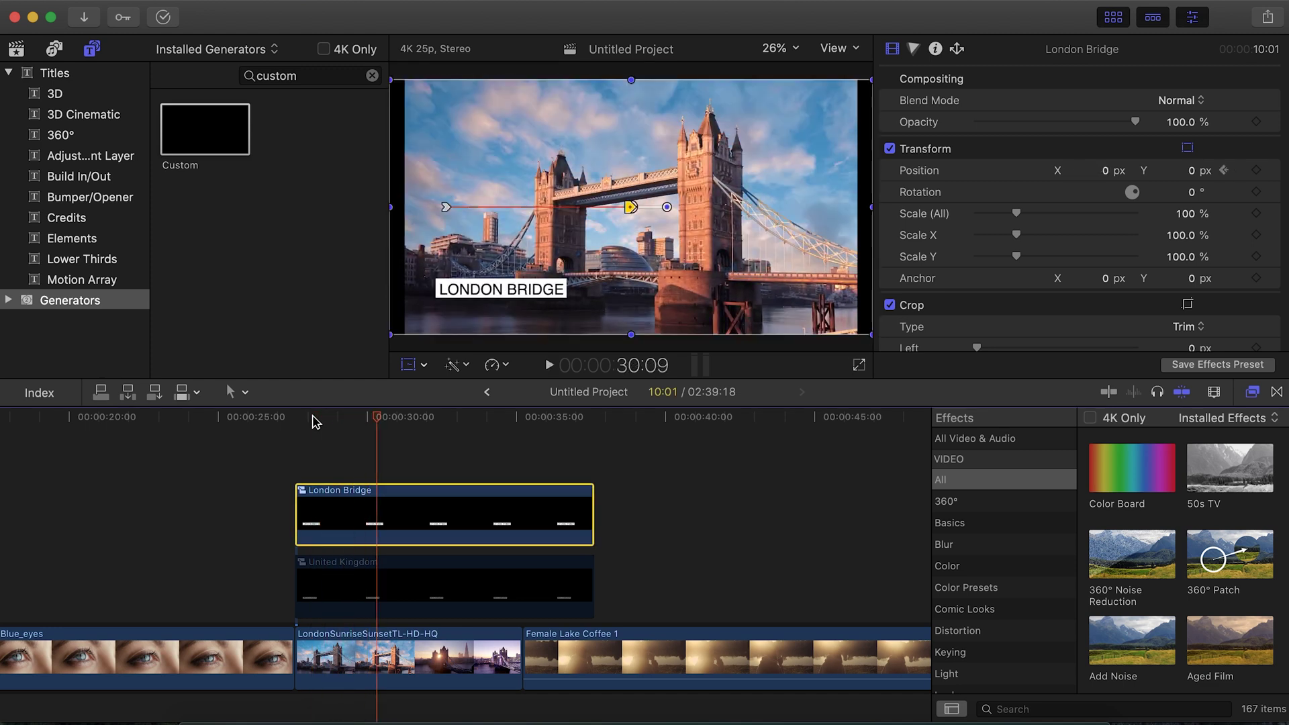
key(ctrl+v)
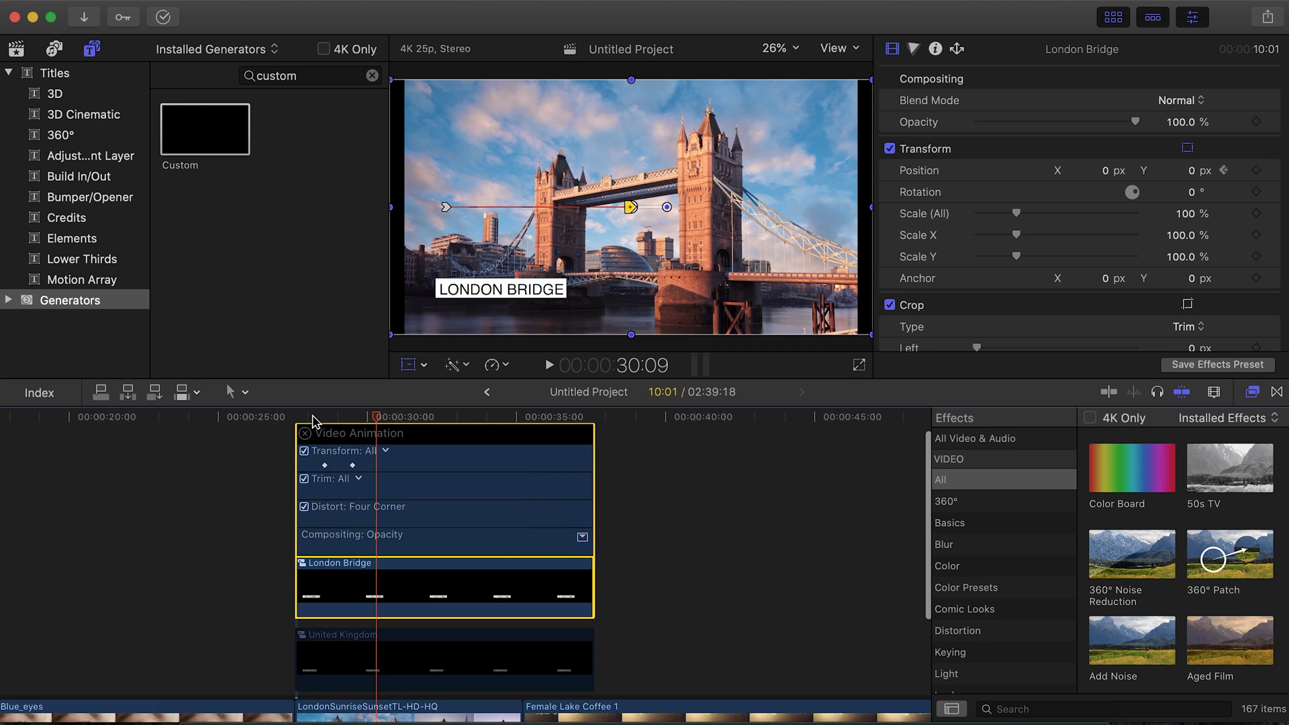
click(324, 465)
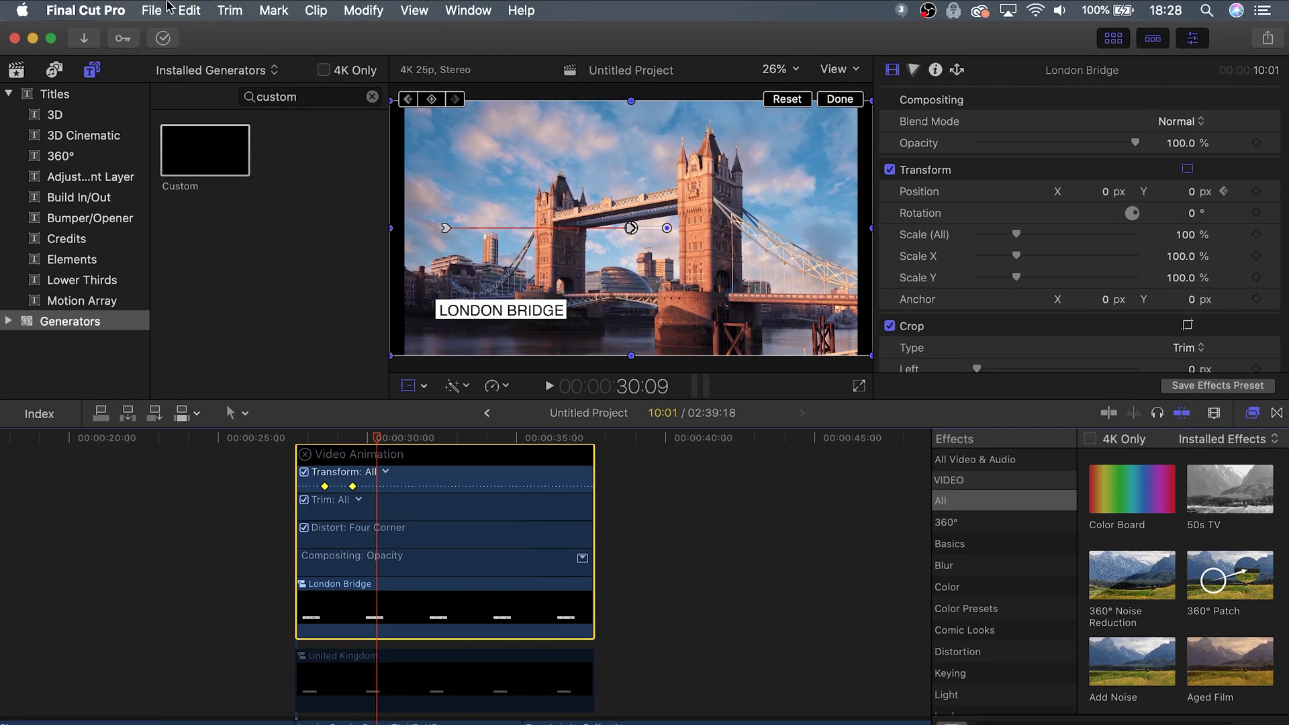
Copy the selected London Bridge position keyframes with Edit > Keyframes > Copy
click(186, 10)
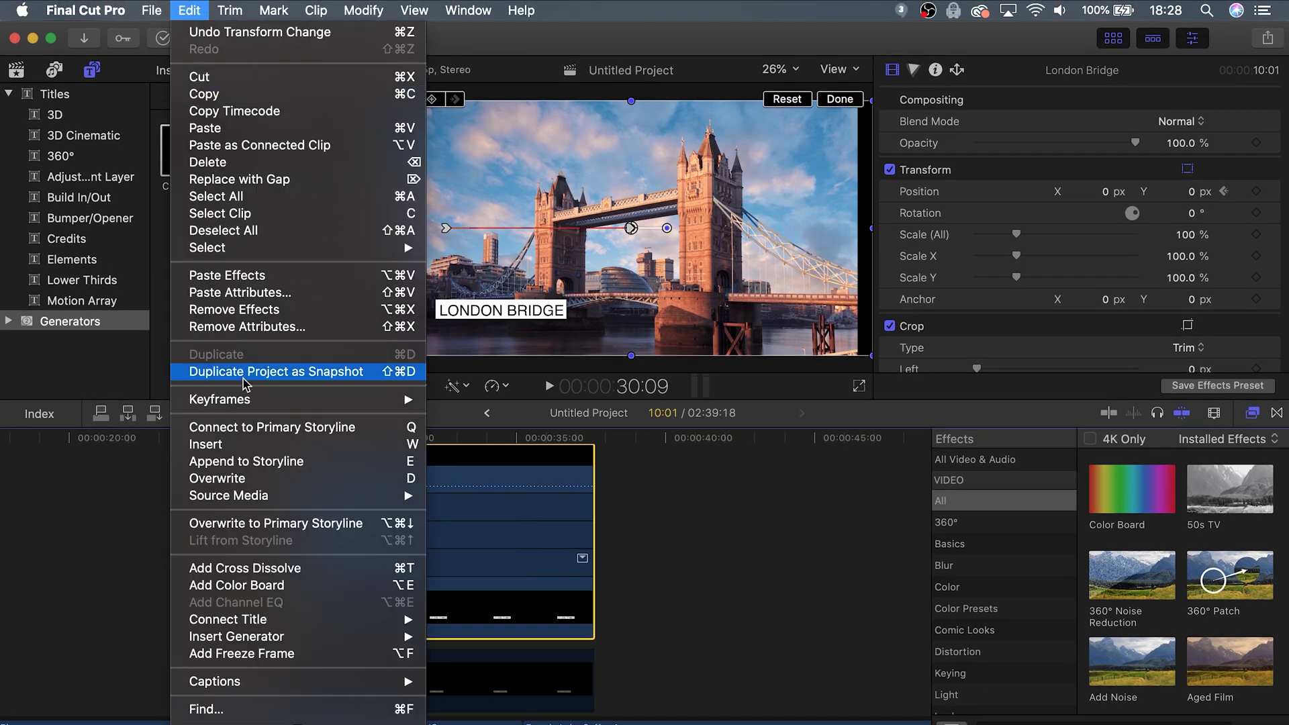
mouse_move(245, 400)
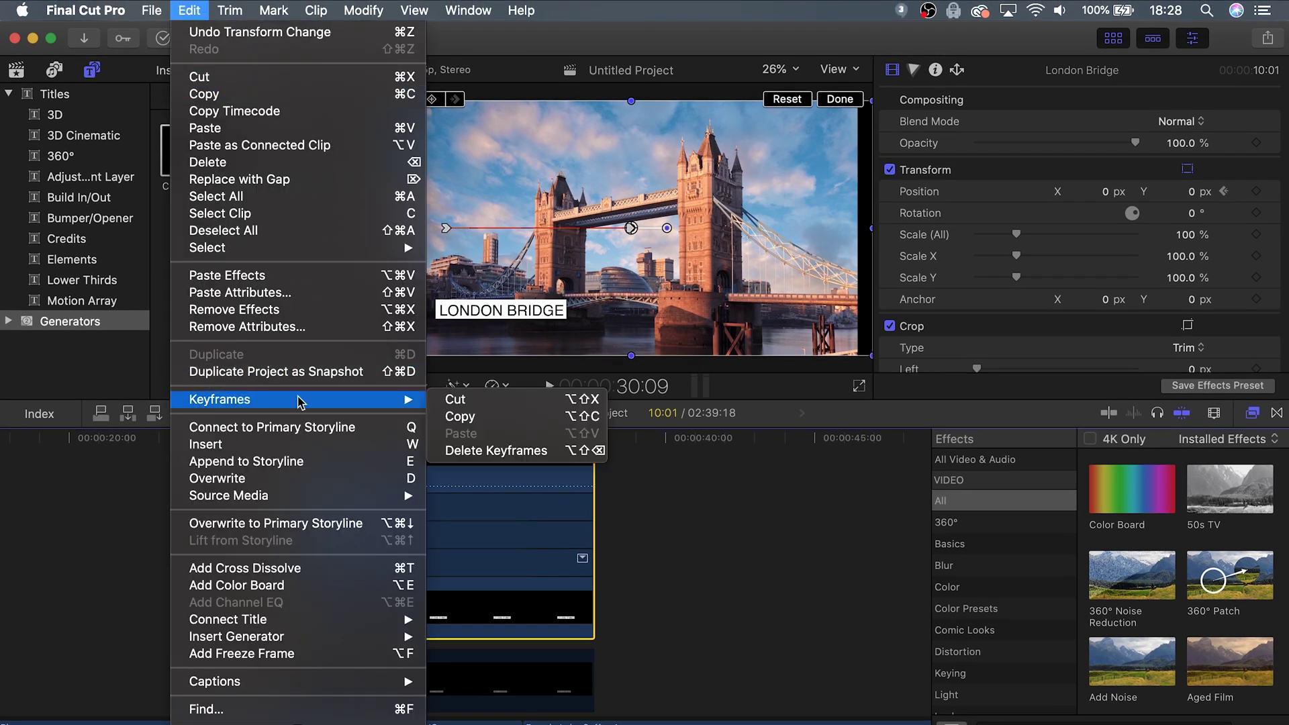
click(480, 420)
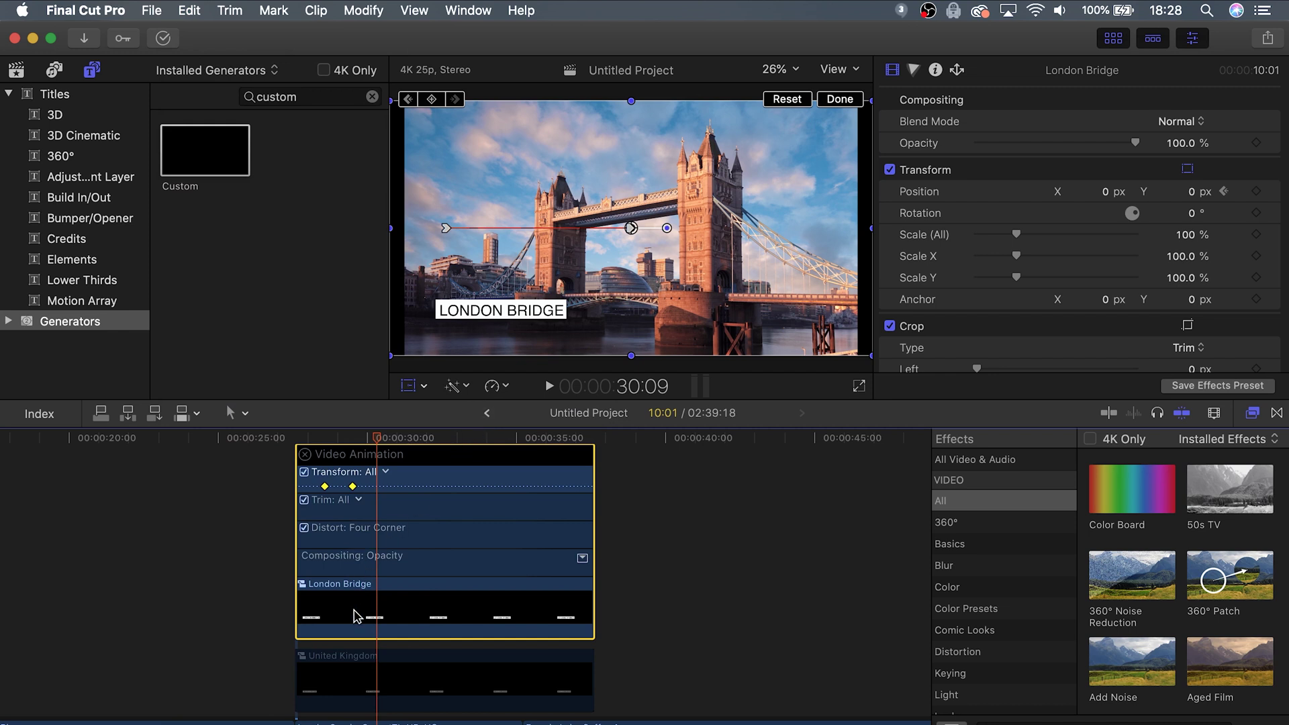
Select the United Kingdom clip, switch it back on, and expand its animation keyframes
click(343, 681)
key(v)
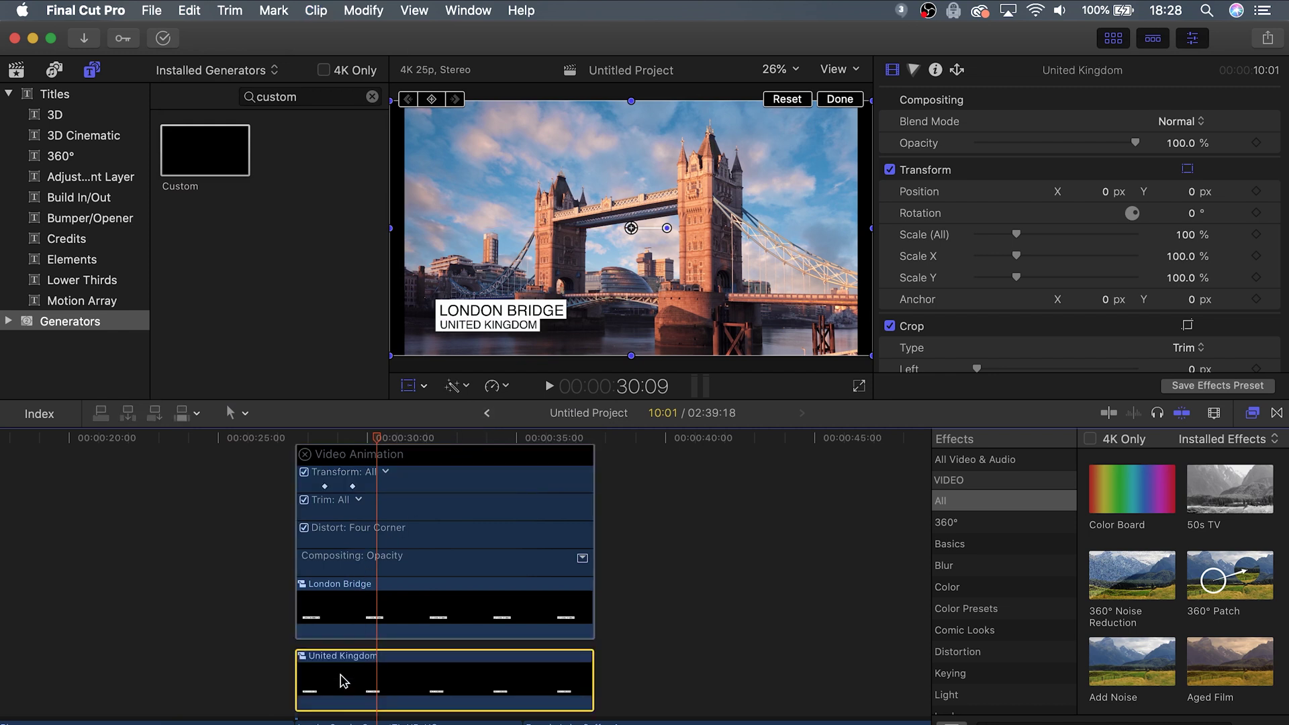
key(alt+shift+v)
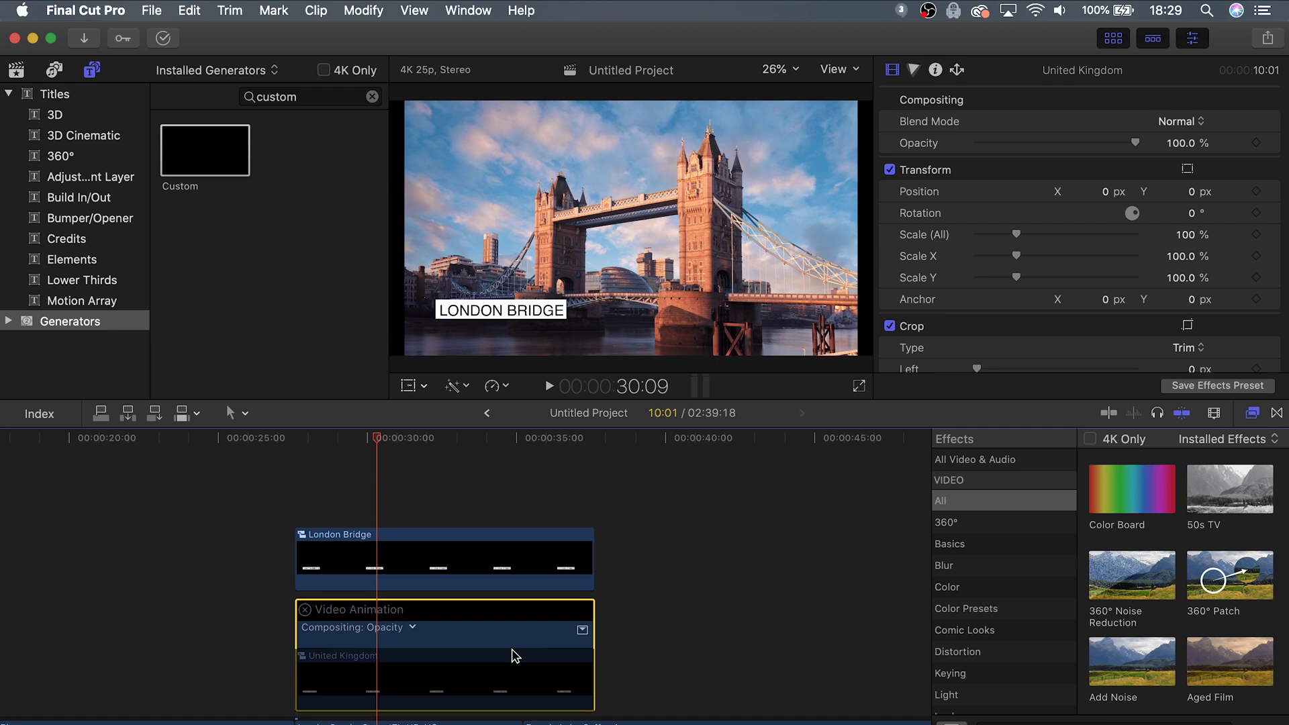
click(348, 476)
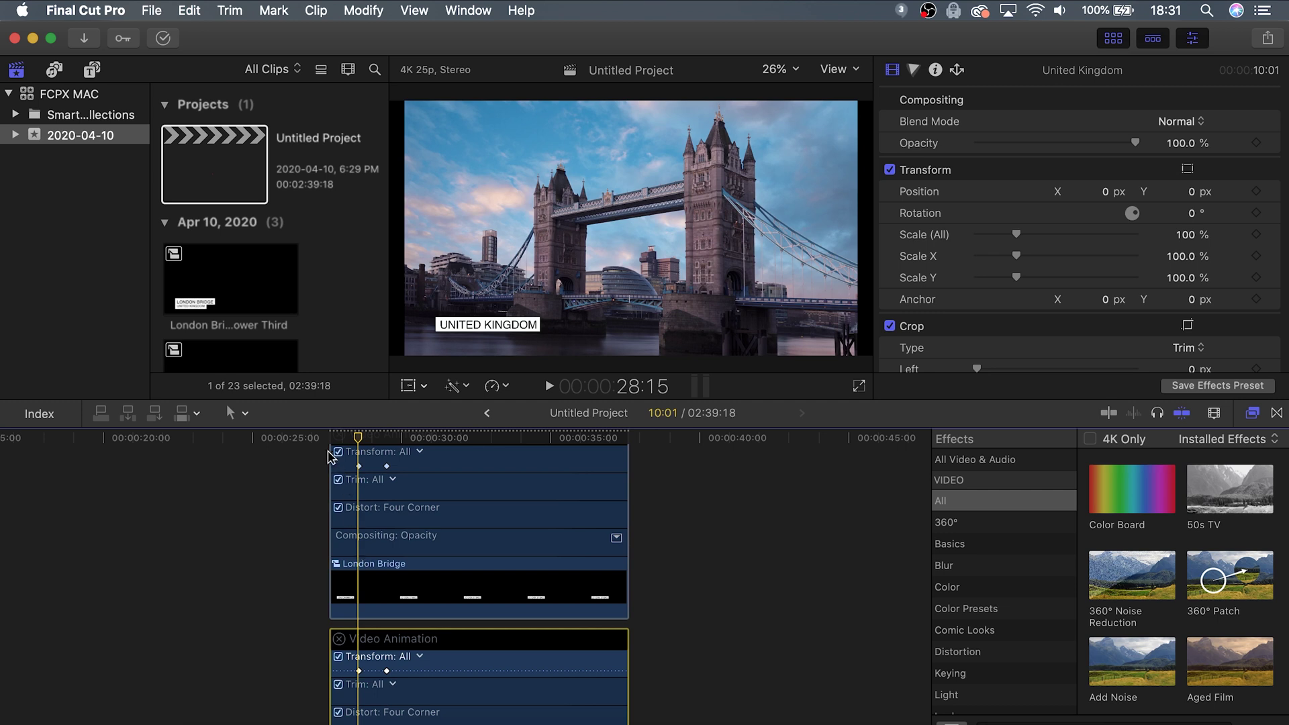
Offset the United Kingdom title +00:08 after the London Bridge title
click(327, 440)
key(ctrl+v)
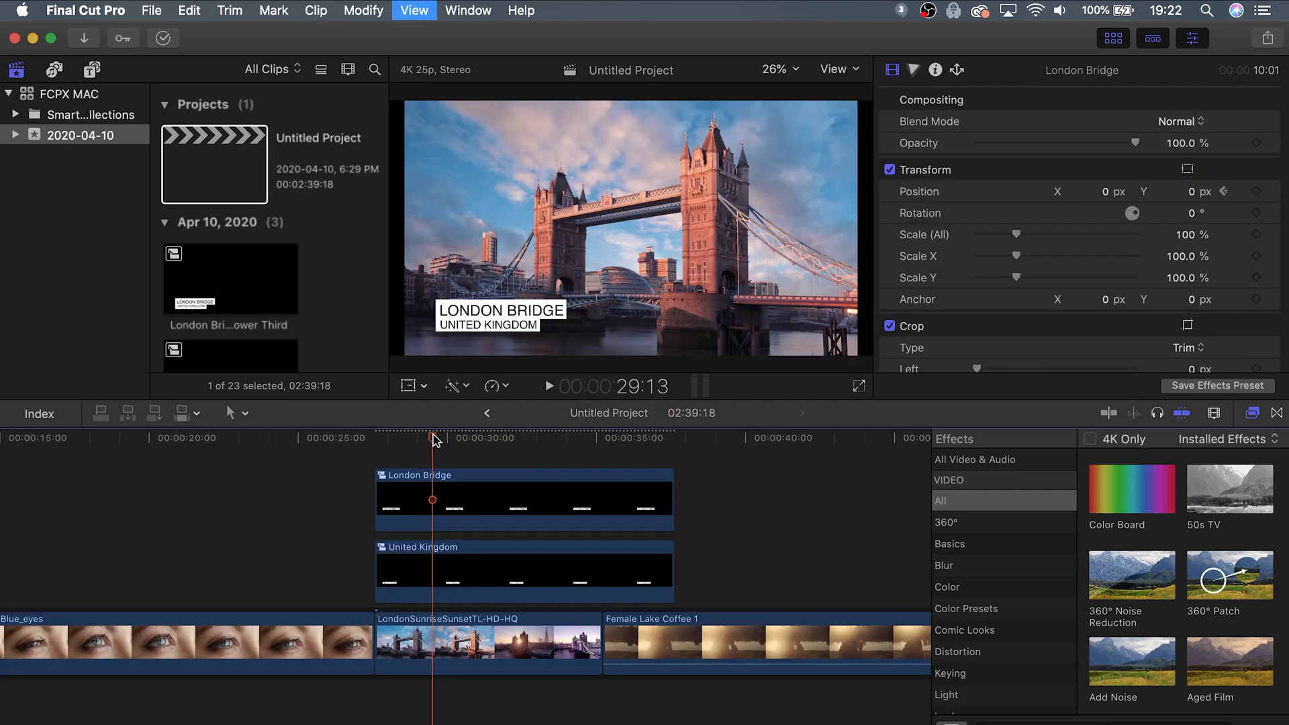
key(super+equal)
drag(396, 562, 408, 566)
Zoom out and play back the staggered titles, then switch to the Downloads desktop
key(space)
key(super+minus)
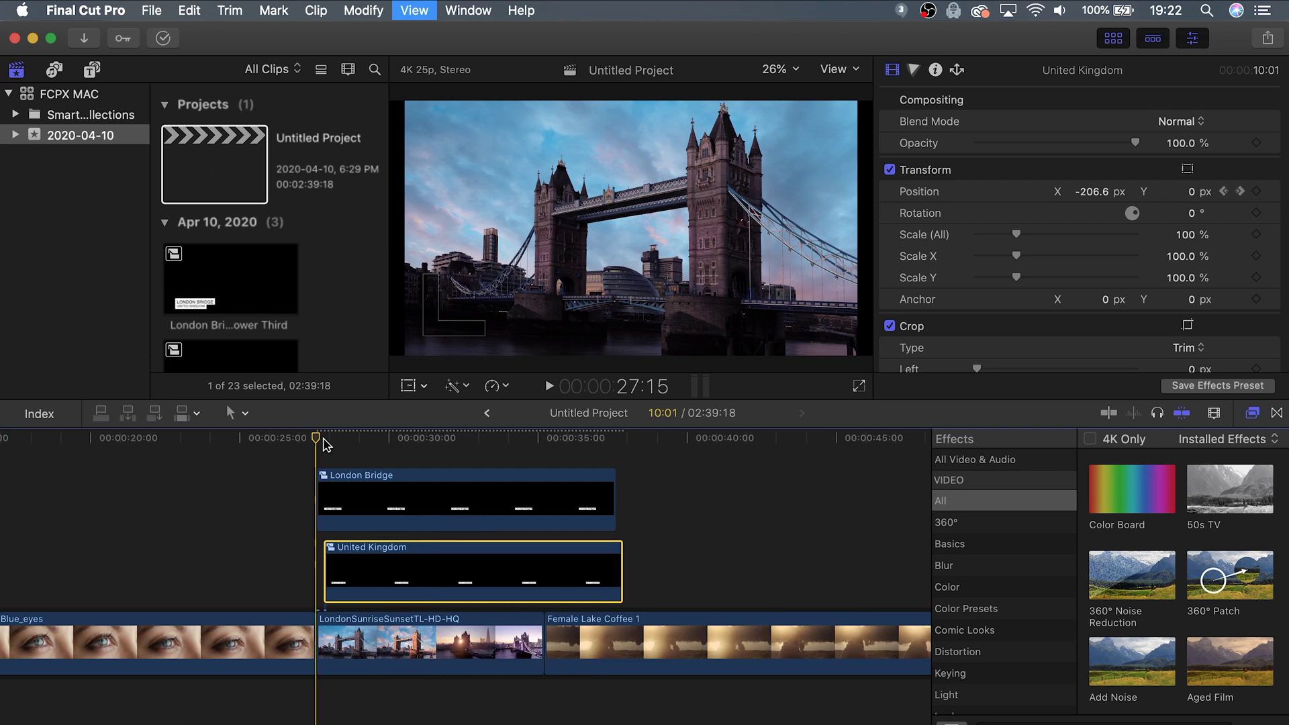
key(super+minus)
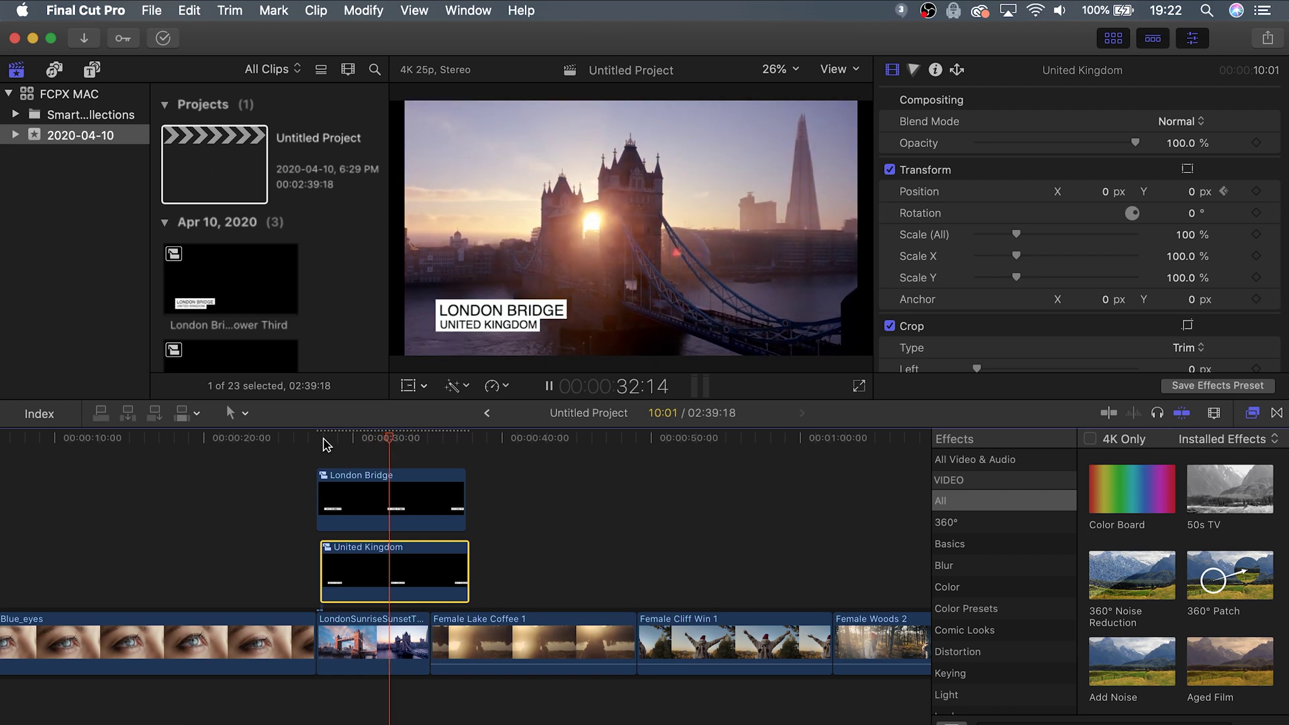
key(slash)
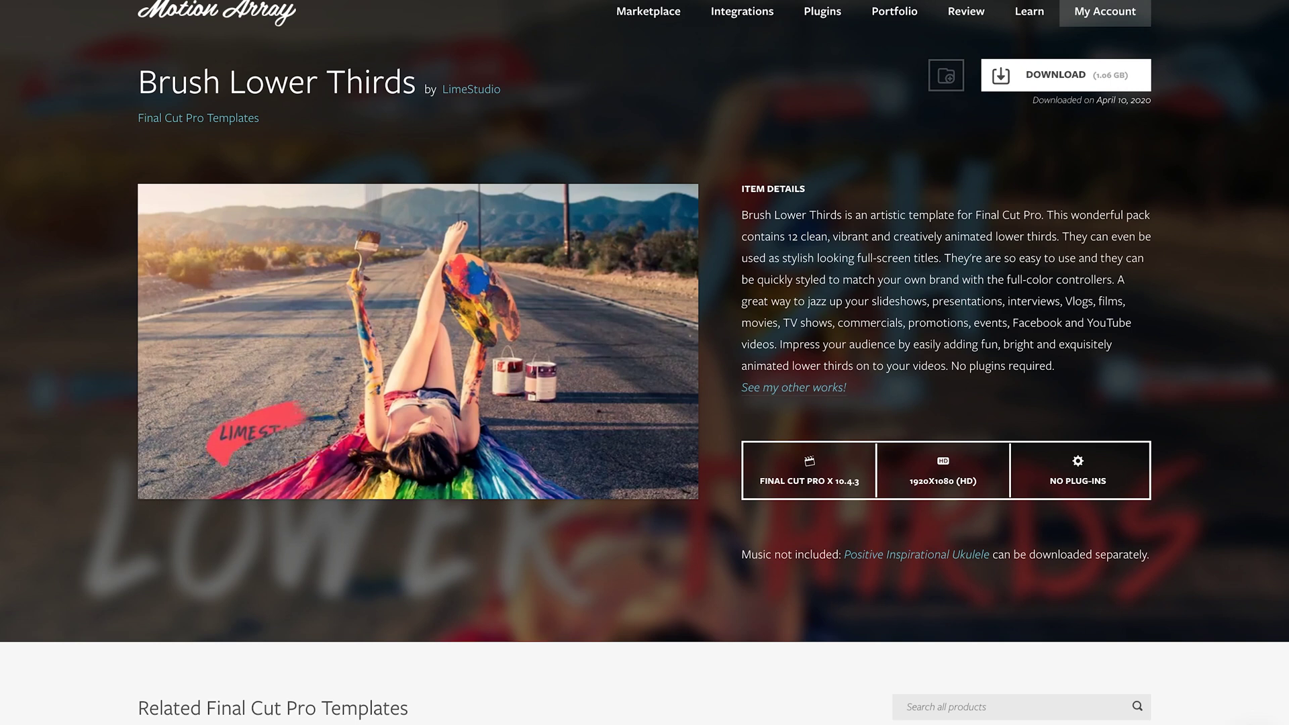
key(ctrl+Left)
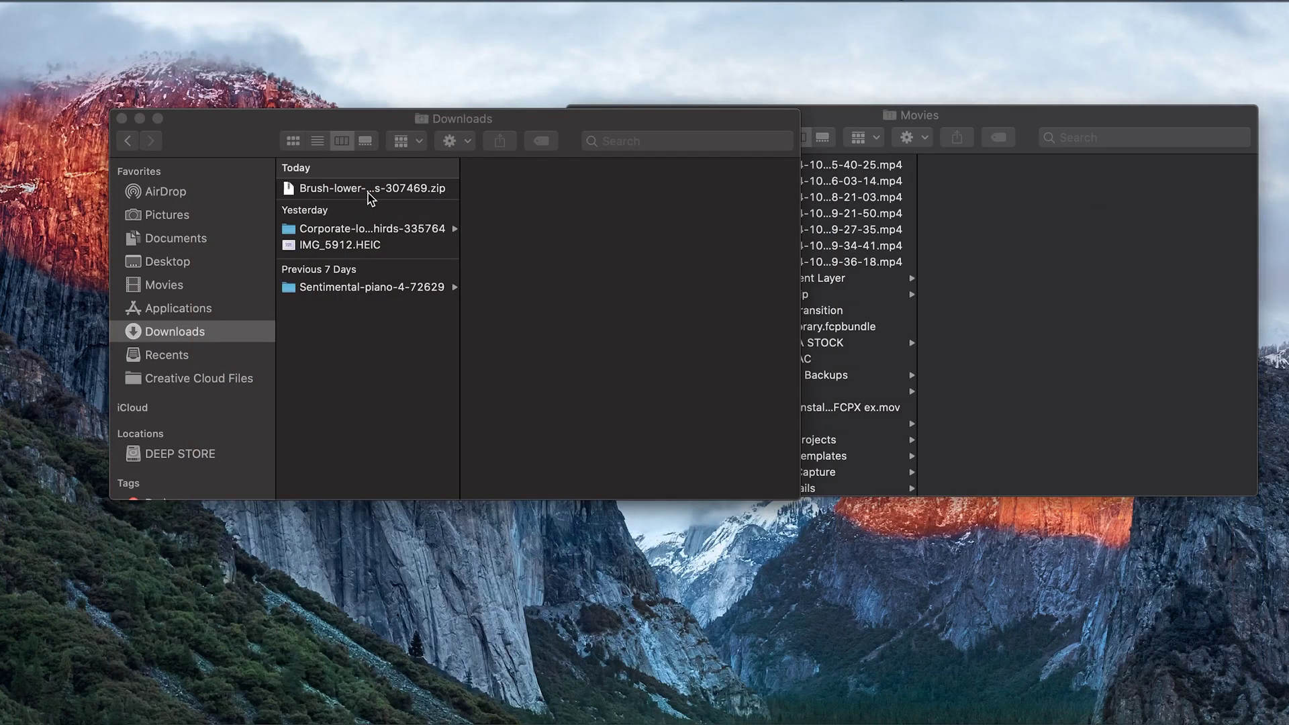
Unzip the Brush Lower Thirds archive and open its Lower Thirds folder
double_click(368, 188)
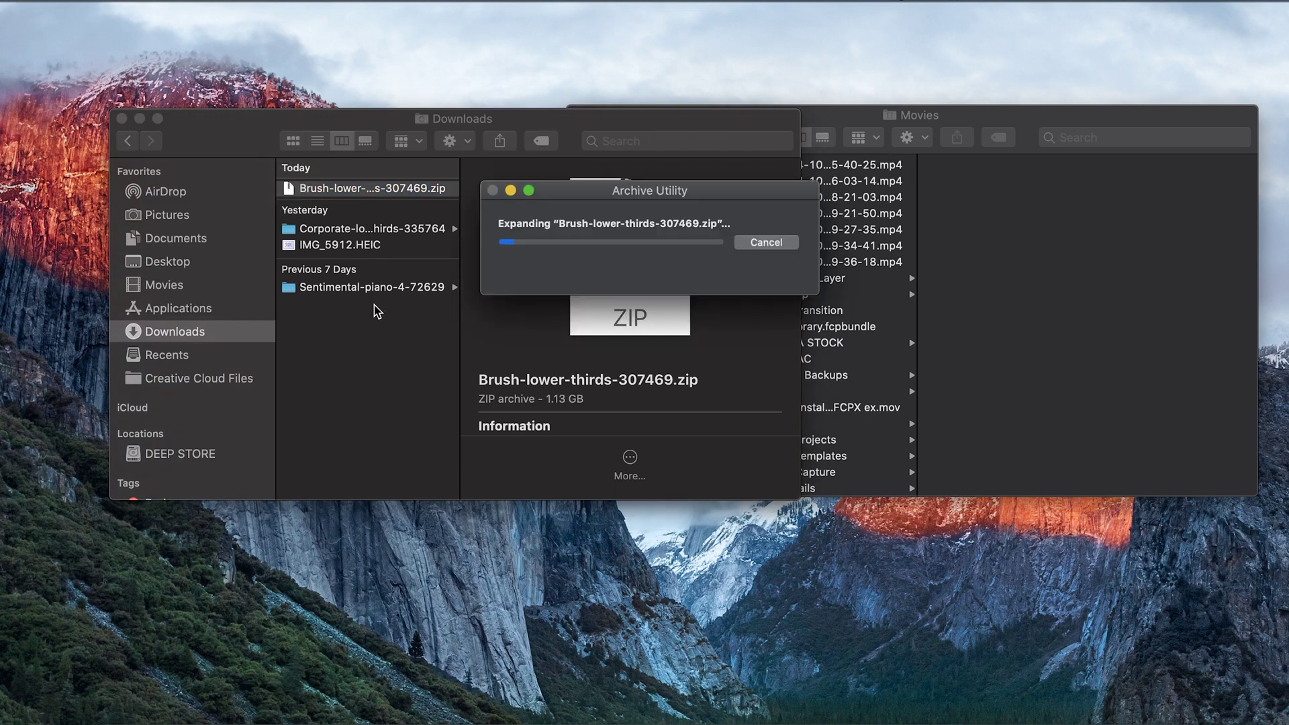
key(Right)
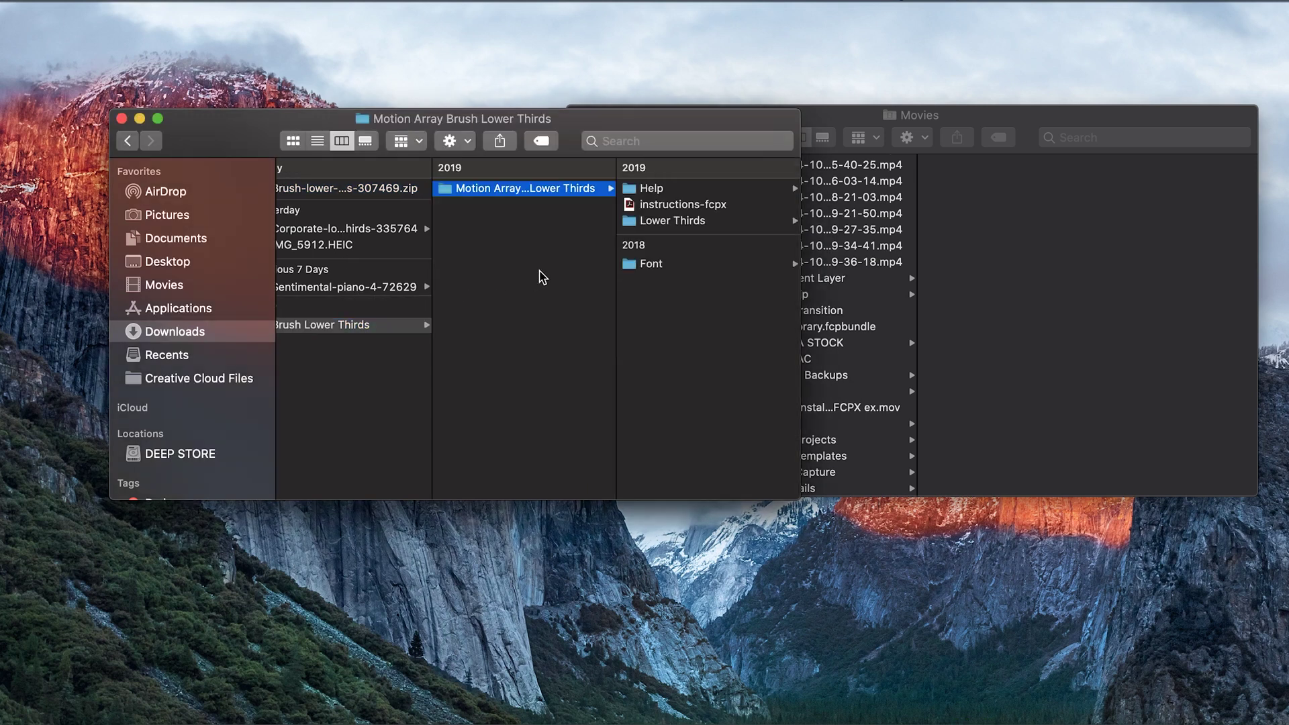
click(671, 222)
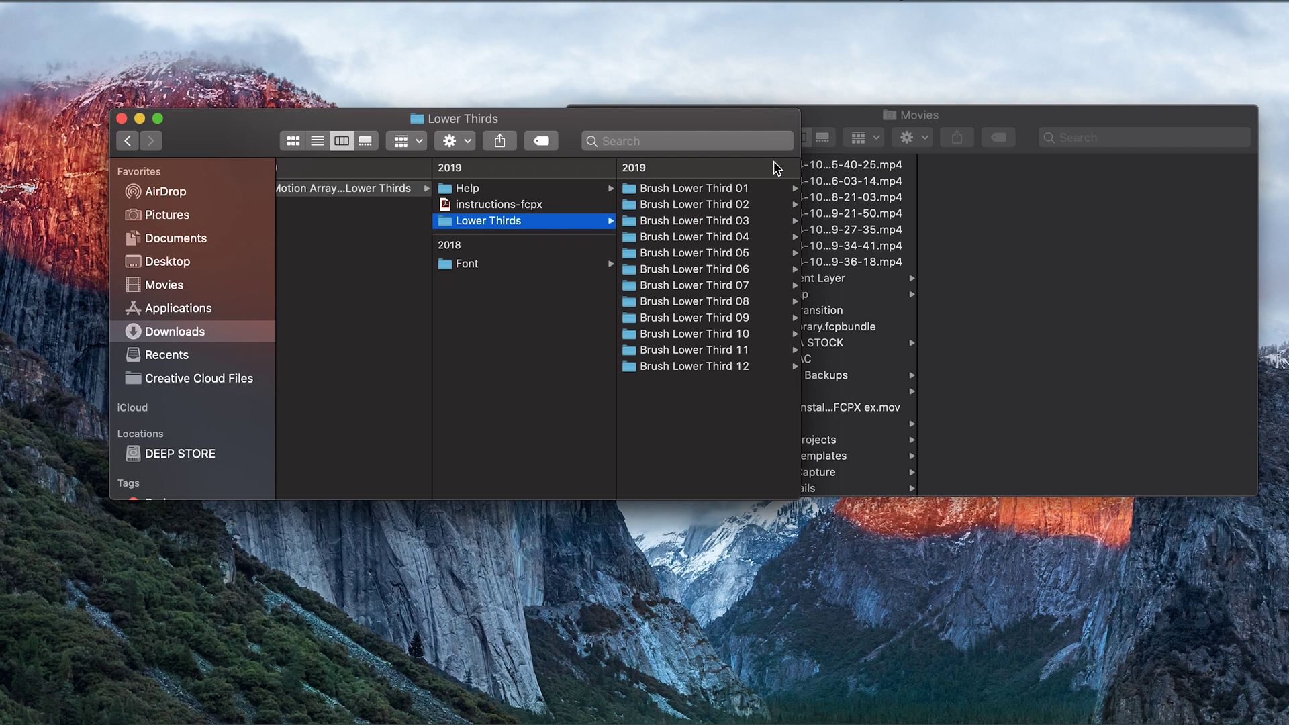
Move all twelve Brush Lower Third folders into Movies > Motion Templates > Titles > Motion Array
click(838, 120)
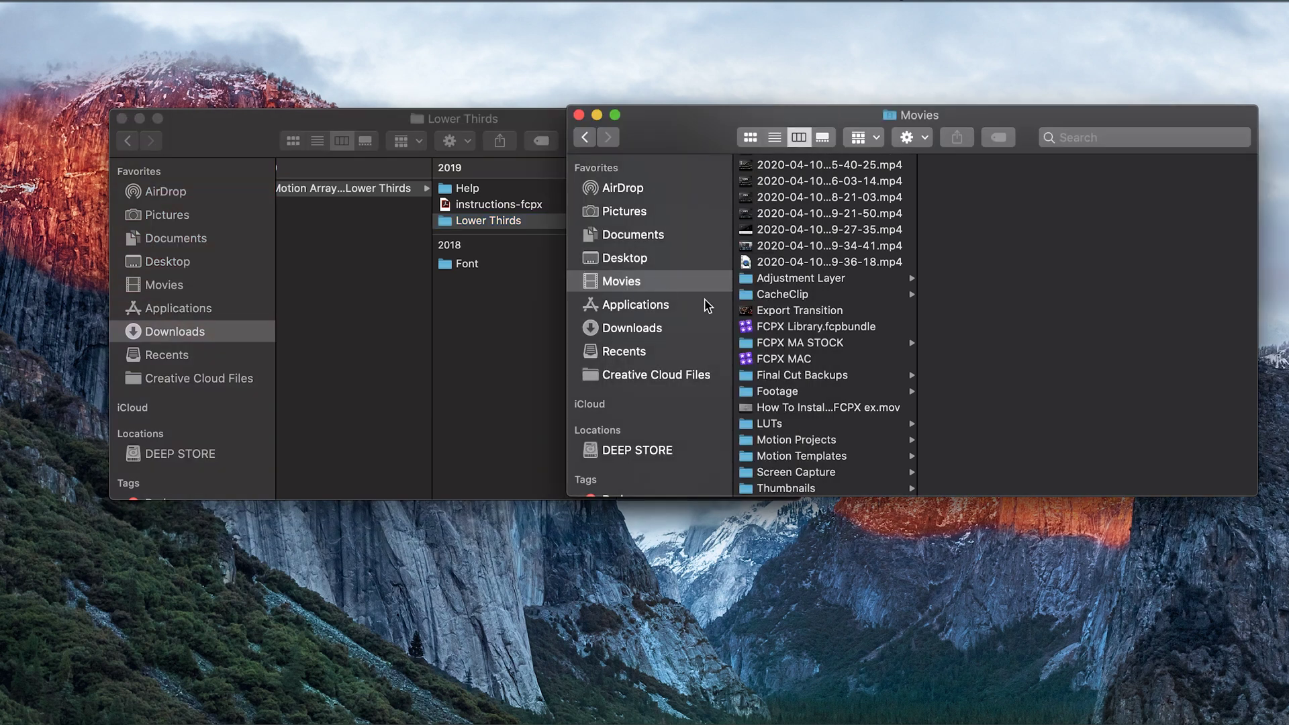
click(824, 456)
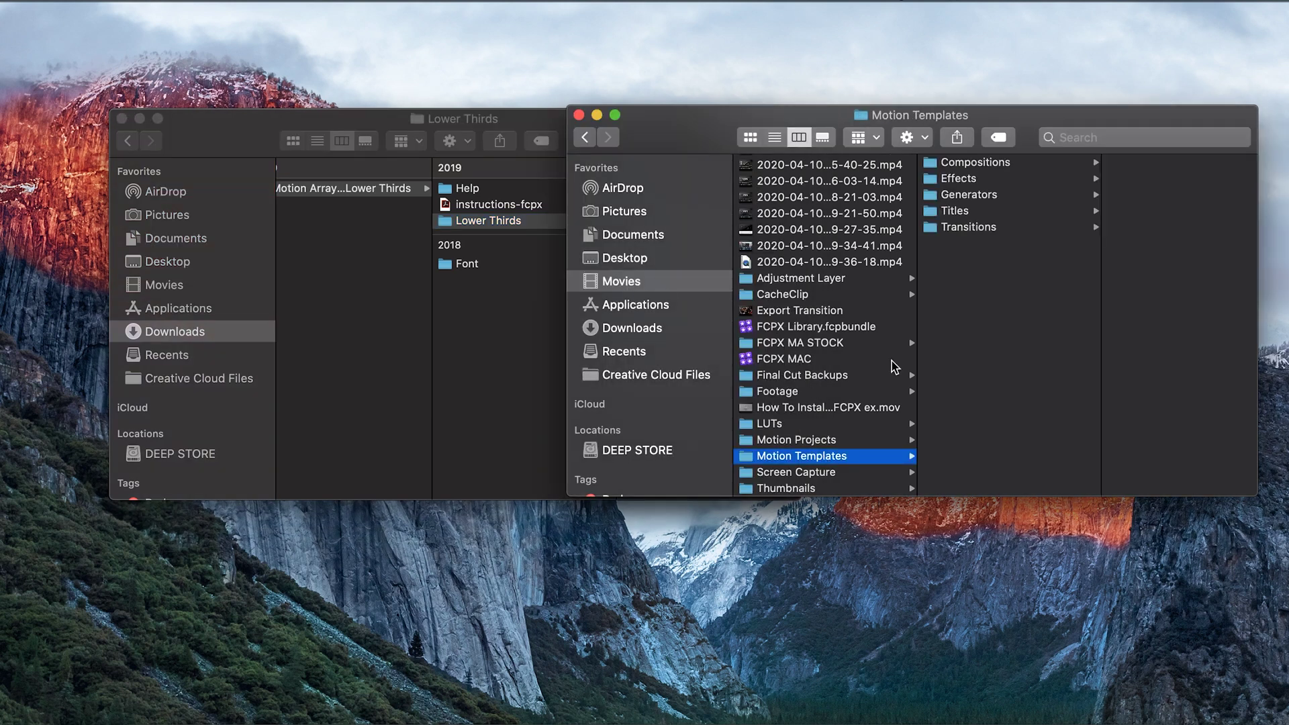
click(960, 211)
click(1116, 178)
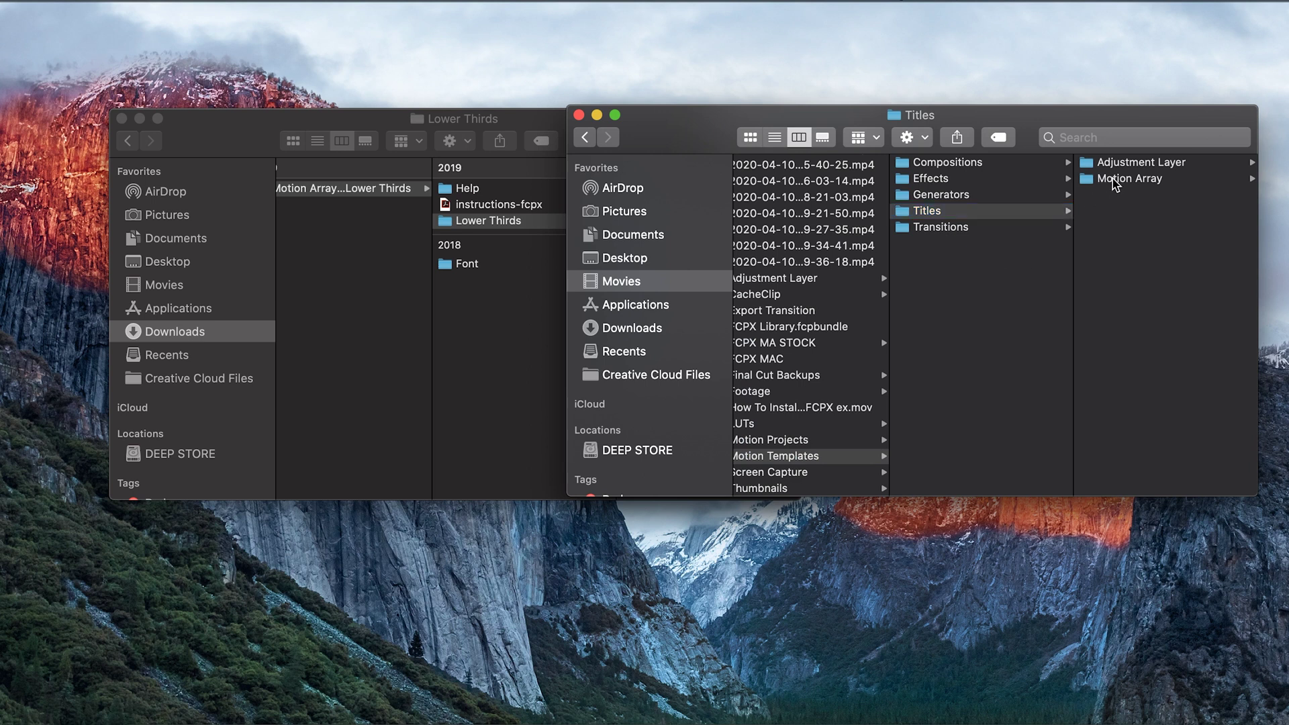
click(537, 146)
drag(668, 401, 671, 183)
mouse_move(484, 240)
mouse_down()
mouse_move(963, 172)
mouse_move(949, 194)
mouse_move(943, 182)
mouse_up()
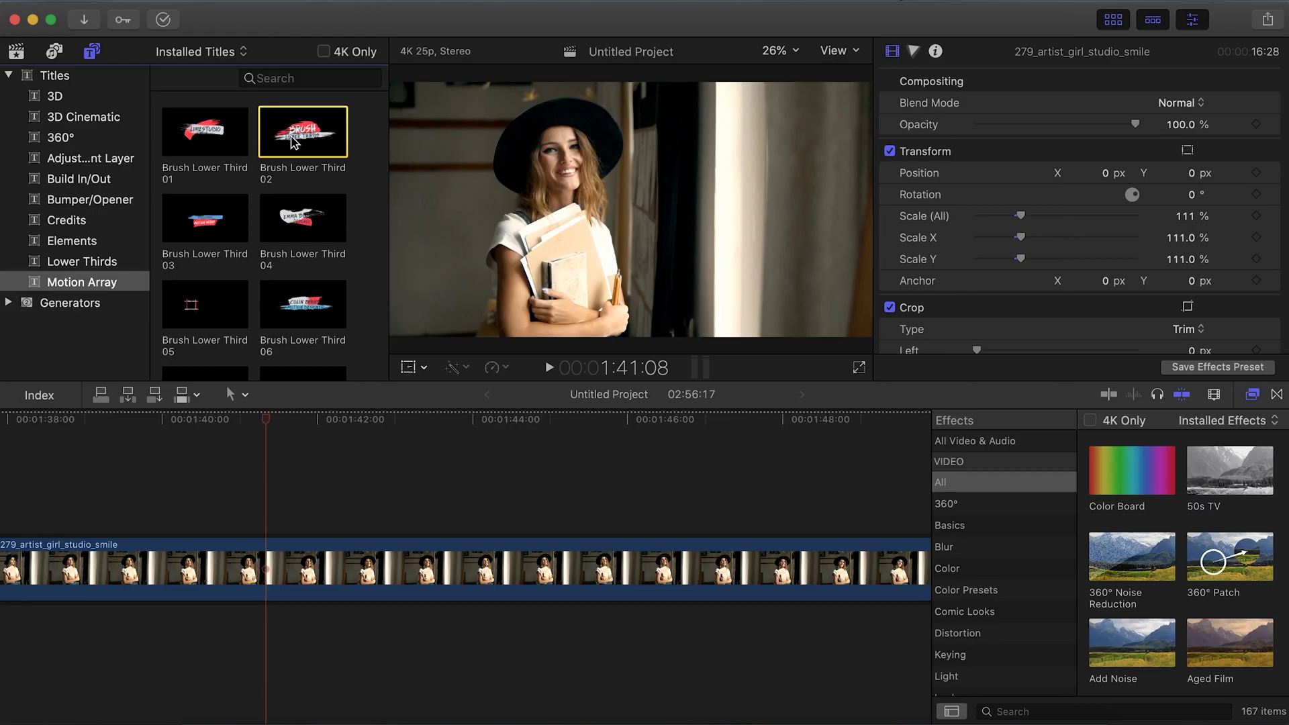
Add Brush Lower Third 02 above the studio clip, shrink it lower right, and edit its name text
drag(303, 131, 263, 523)
key(space)
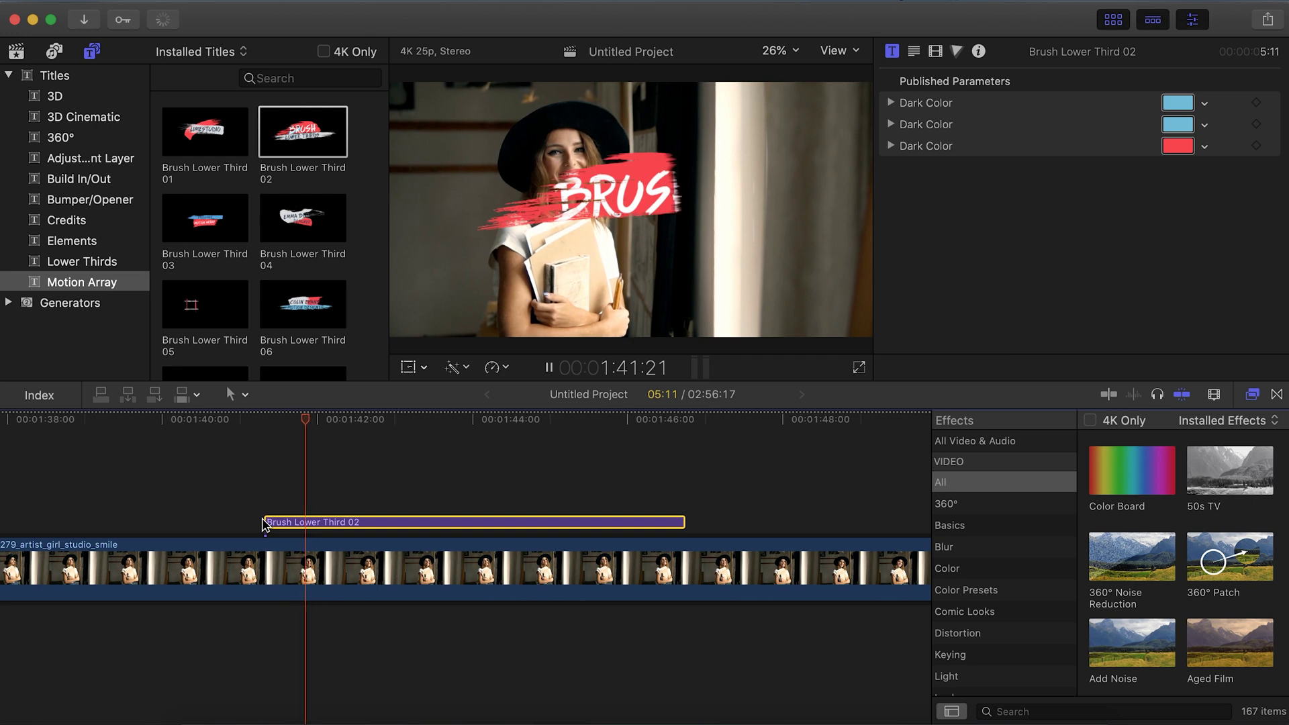
click(935, 51)
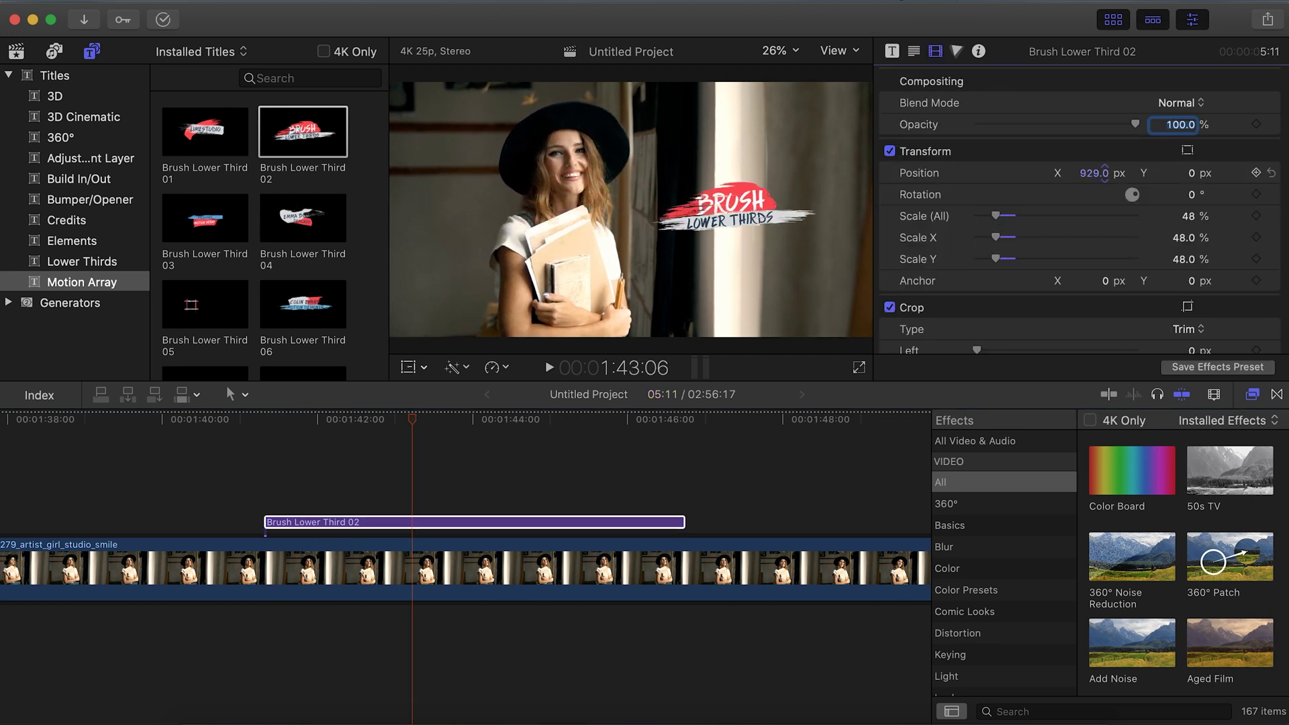
drag(758, 228, 764, 272)
double_click(763, 272)
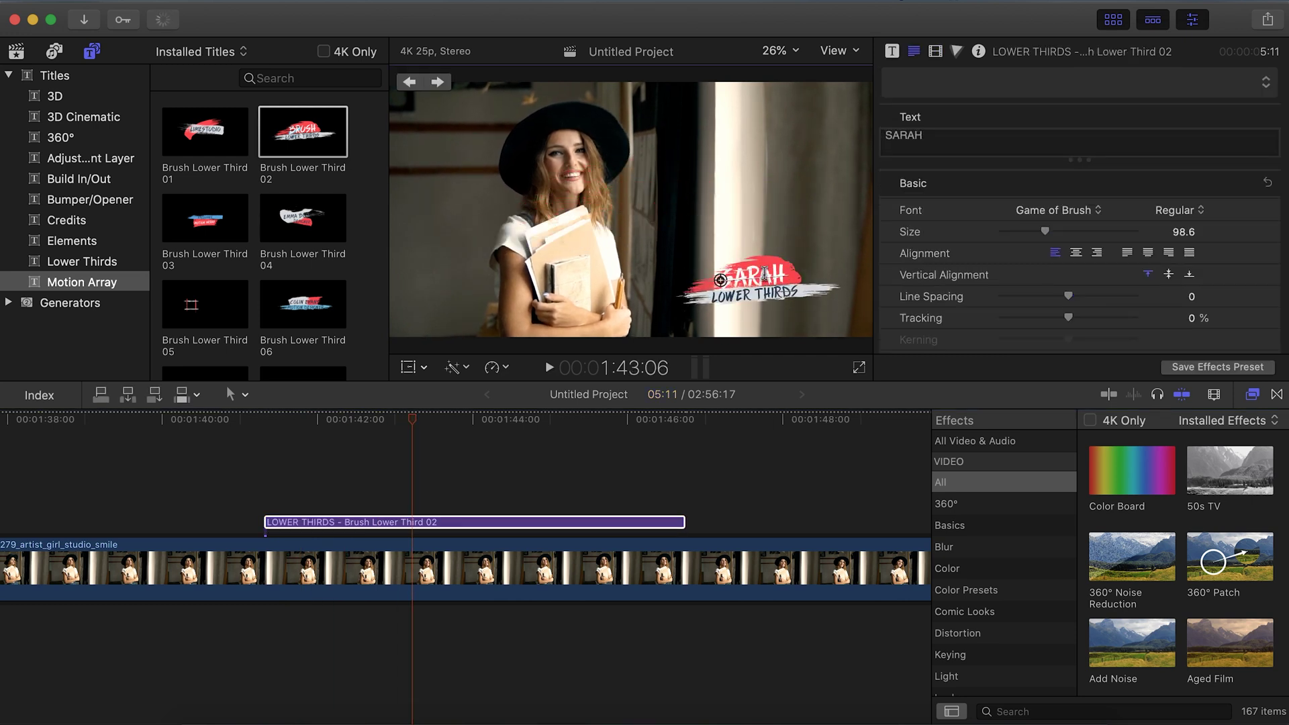
click(891, 51)
Change the red Dark Color brush swatch to purple on the colour wheel
click(1171, 146)
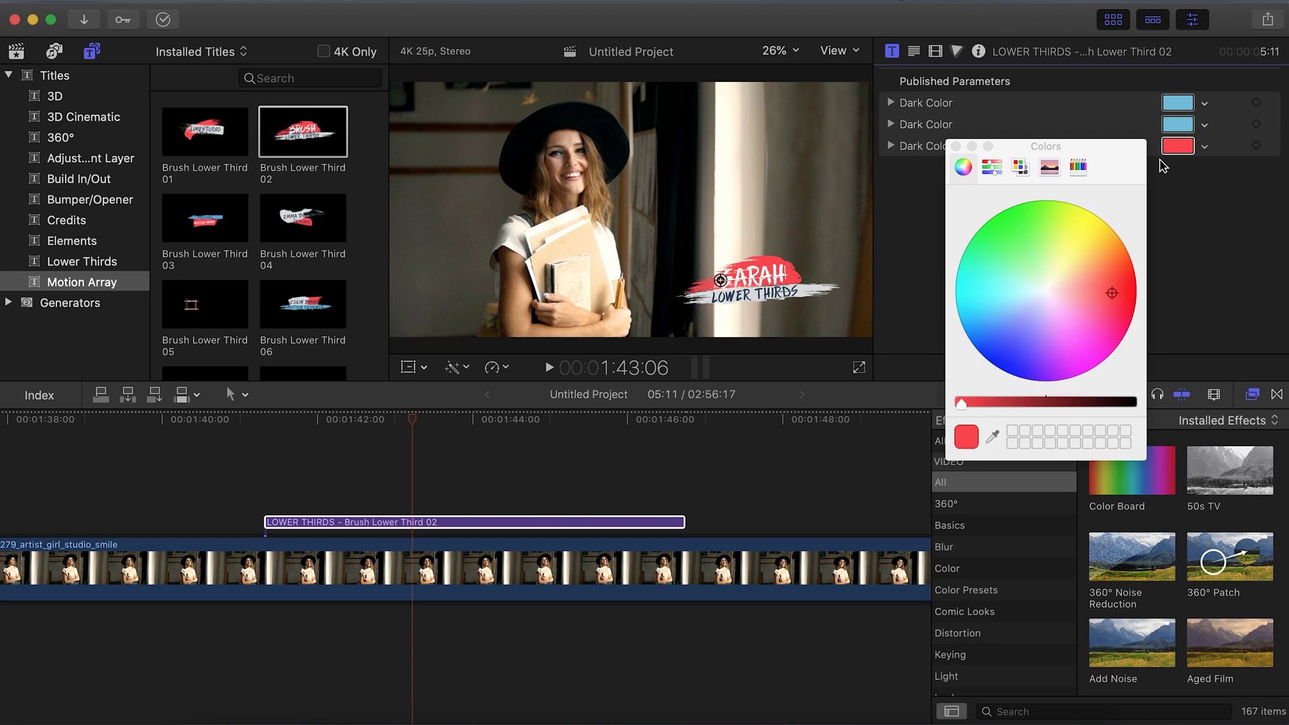
drag(1105, 291, 1018, 240)
mouse_move(982, 300)
mouse_down()
mouse_move(1007, 356)
mouse_move(1055, 361)
mouse_up()
Play back the recoloured title from its start and return the playhead onto it
click(268, 421)
key(space)
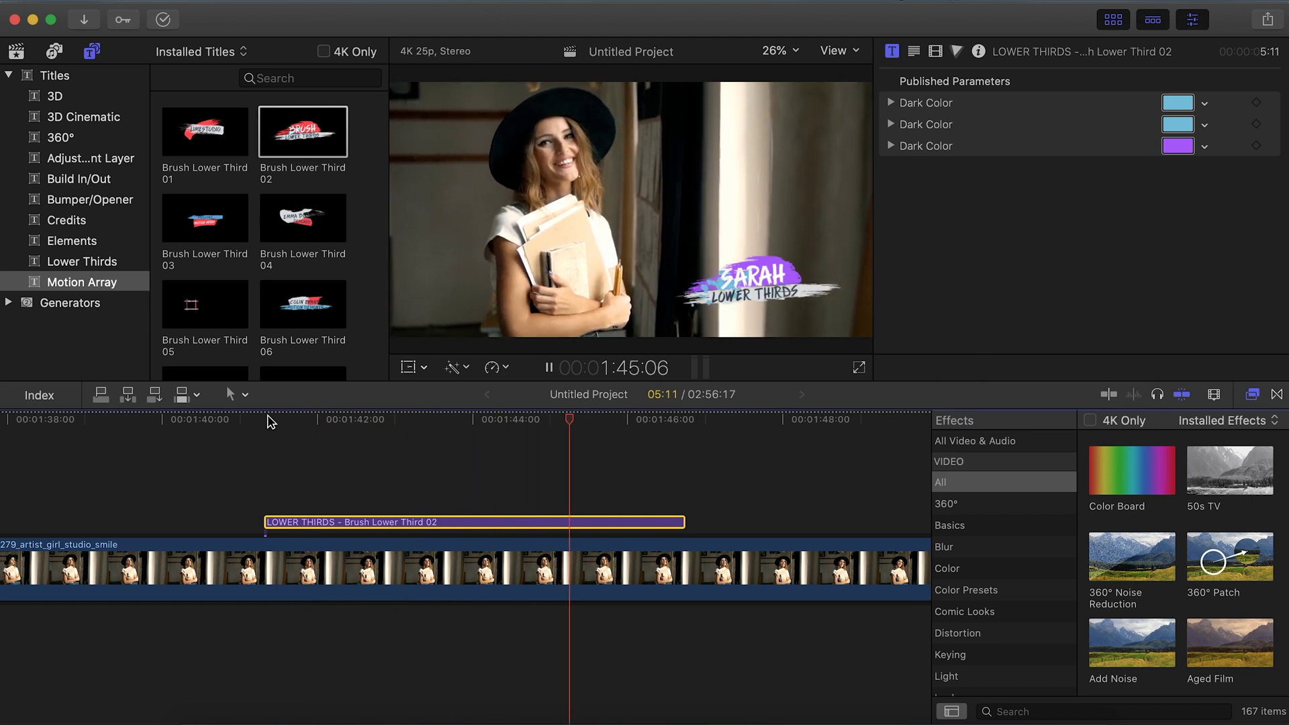
key(space)
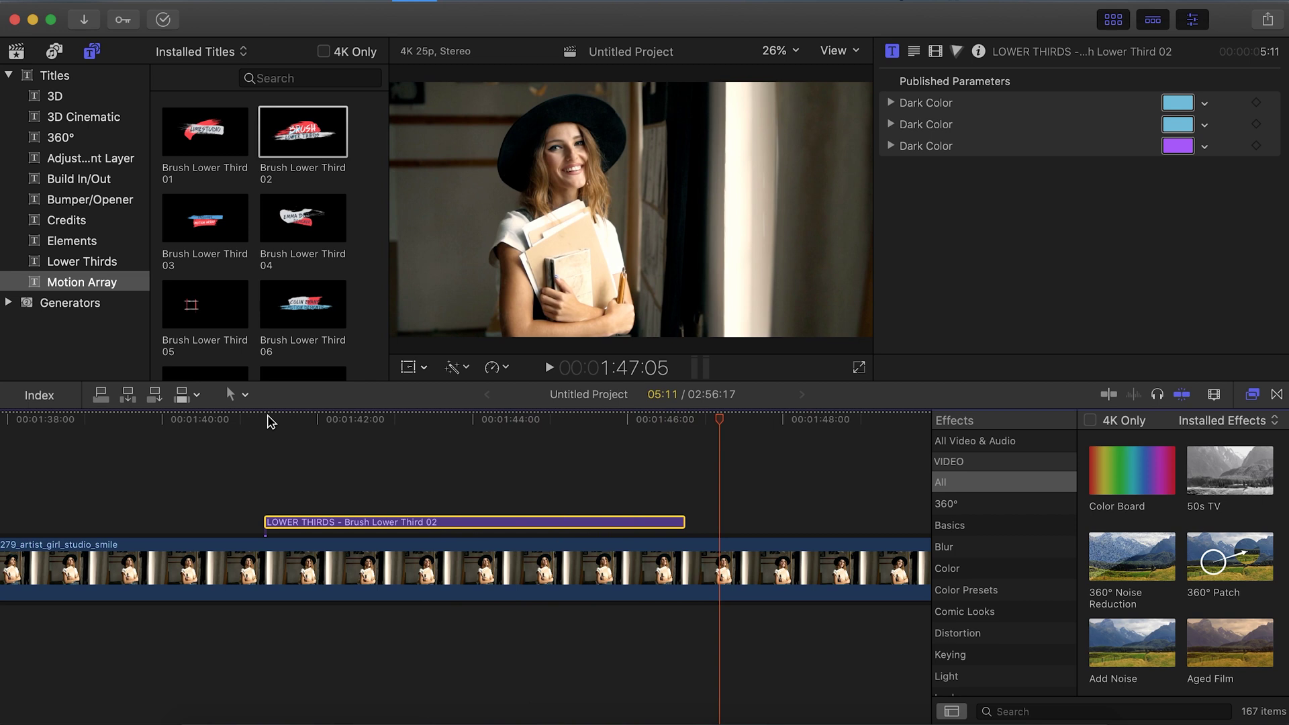
click(432, 421)
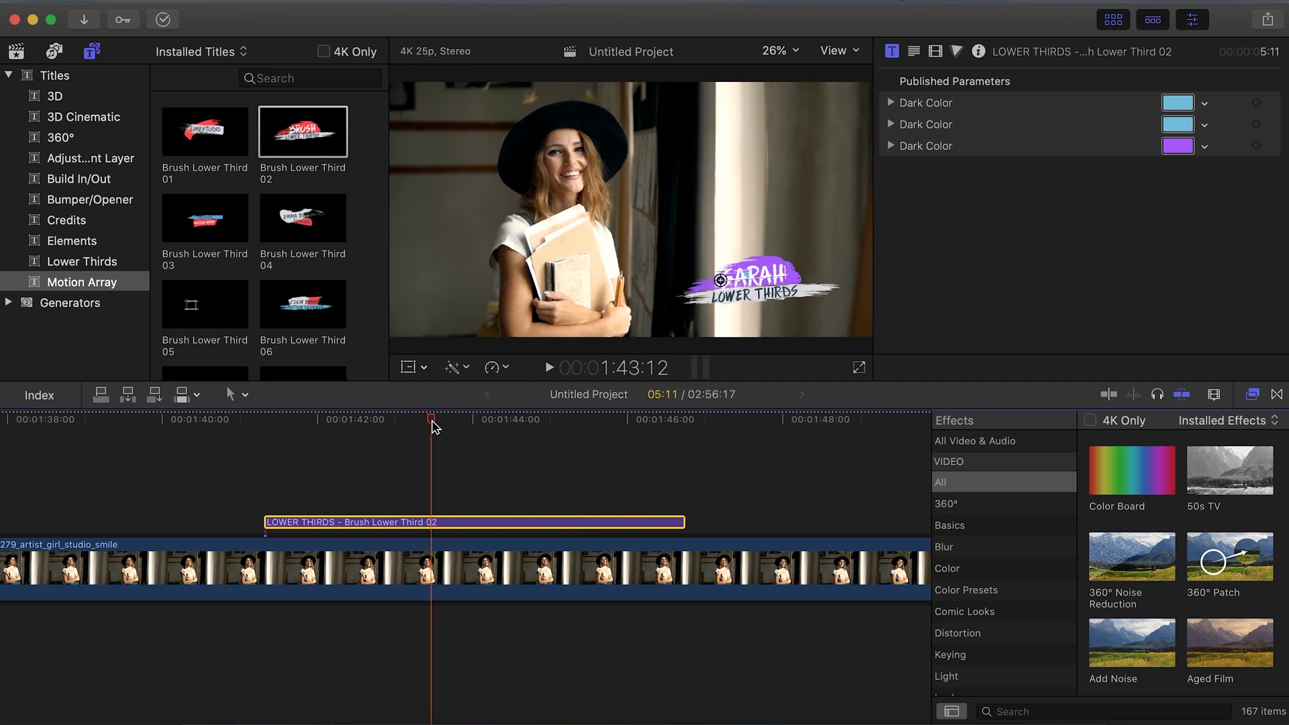
Make a compound clip of the title and duplicate it right after itself
right_click(444, 530)
click(537, 437)
key(Return)
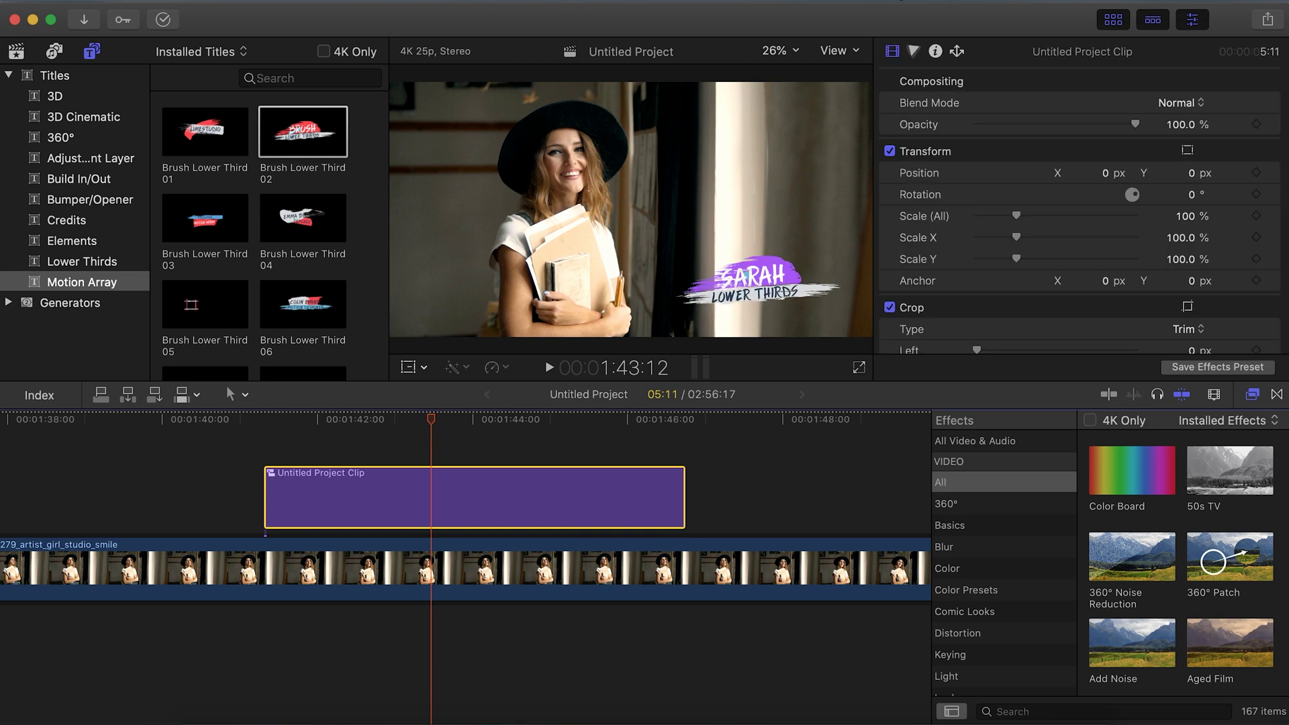
scroll(437, 490, right, 5)
drag(274, 512, 688, 510)
scroll(690, 510, right, 5)
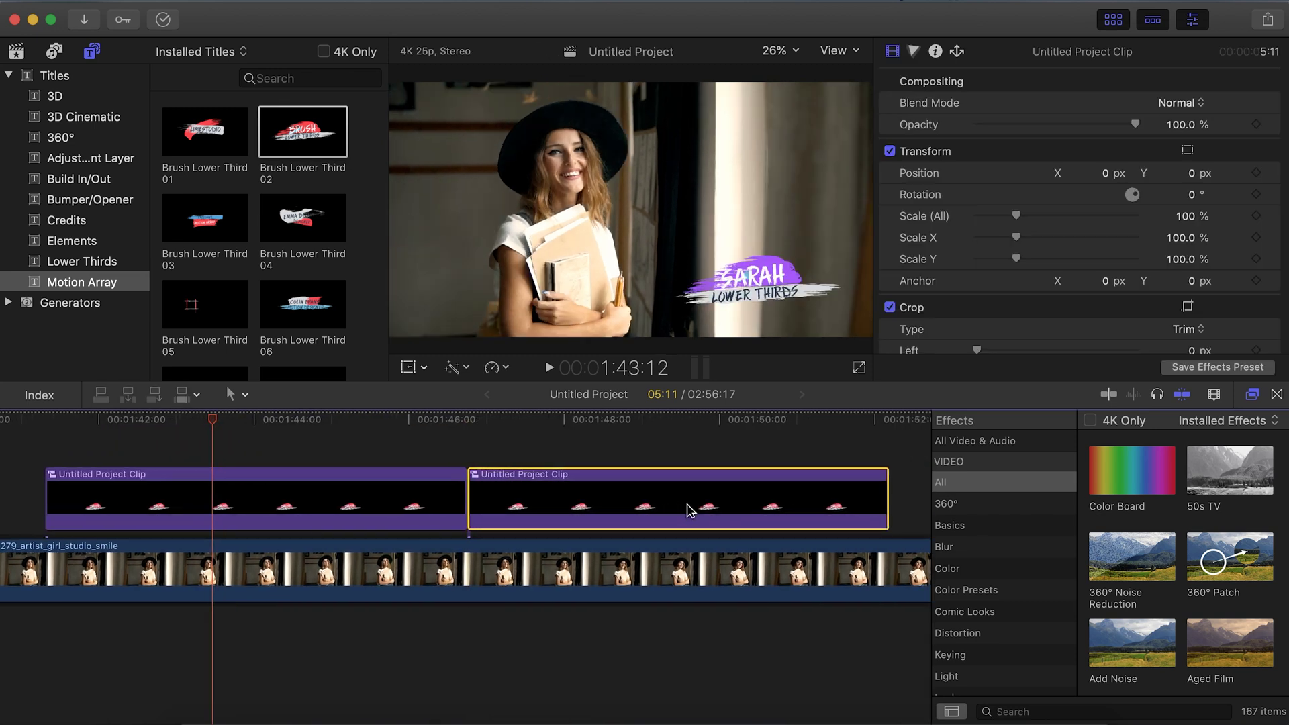
Set the duplicated compound clip to play in reverse
key(ctrl+v)
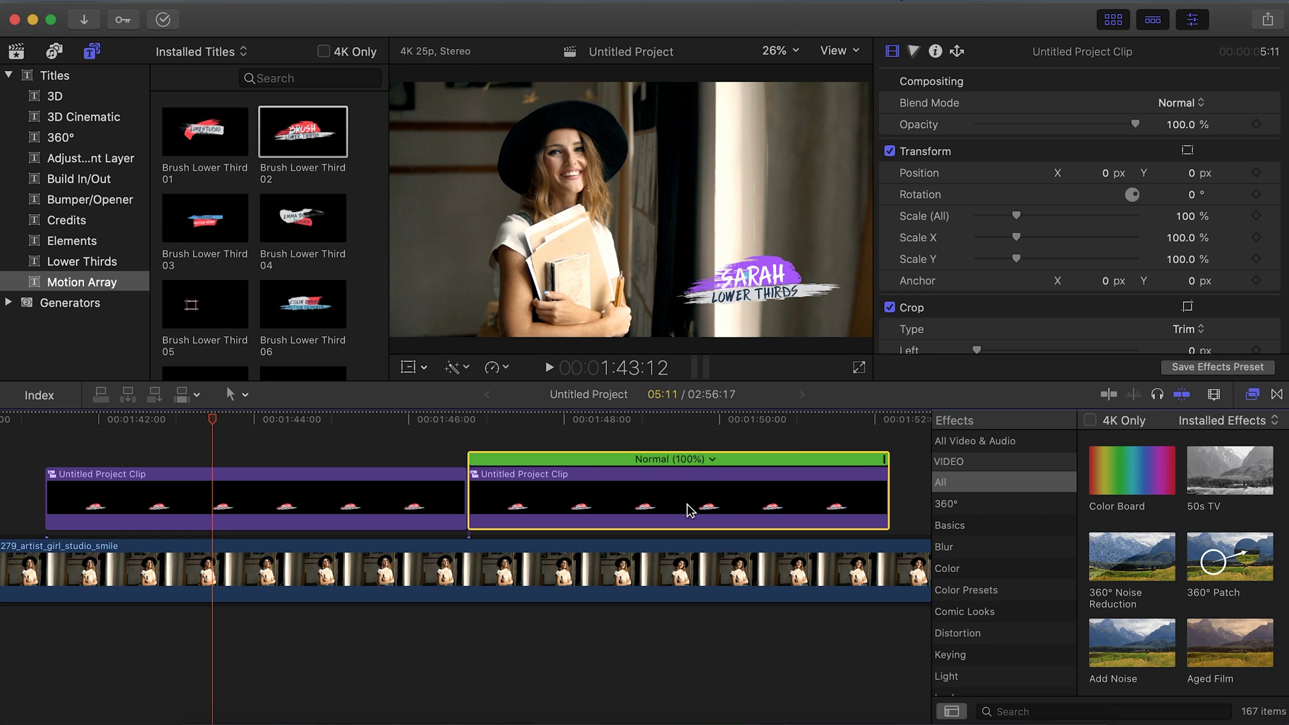
click(712, 460)
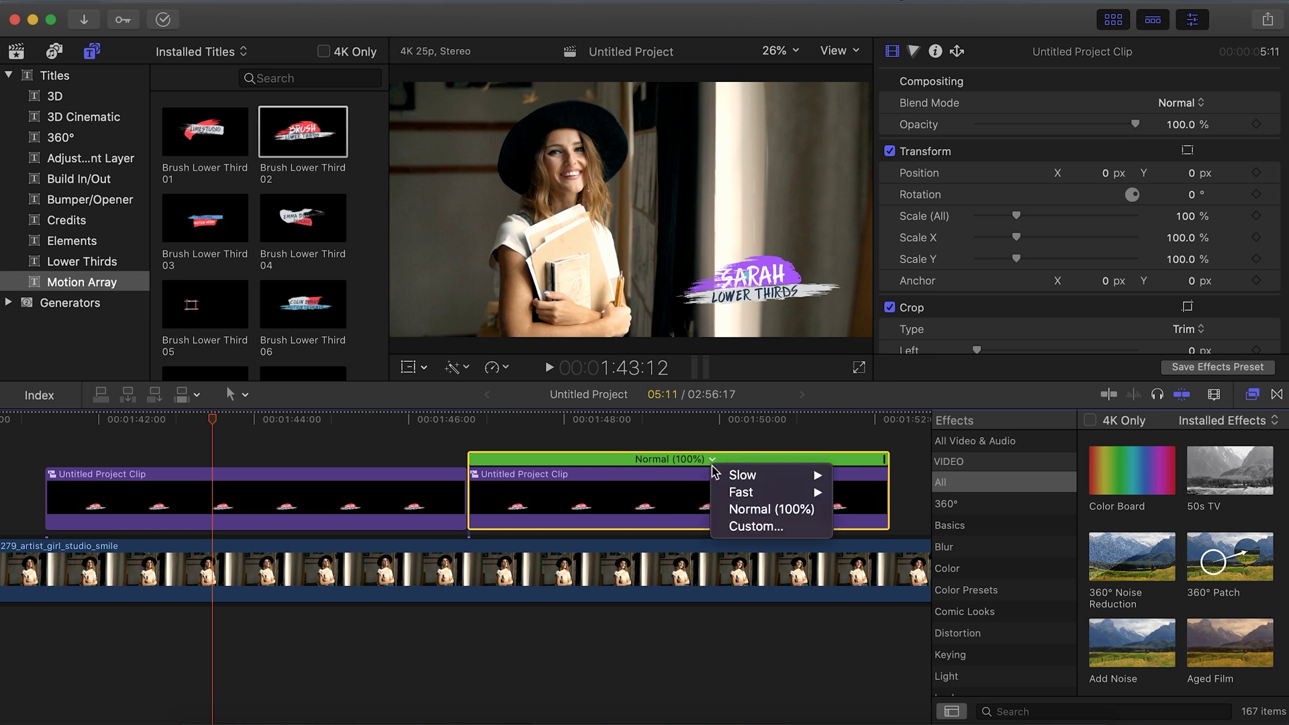
click(743, 525)
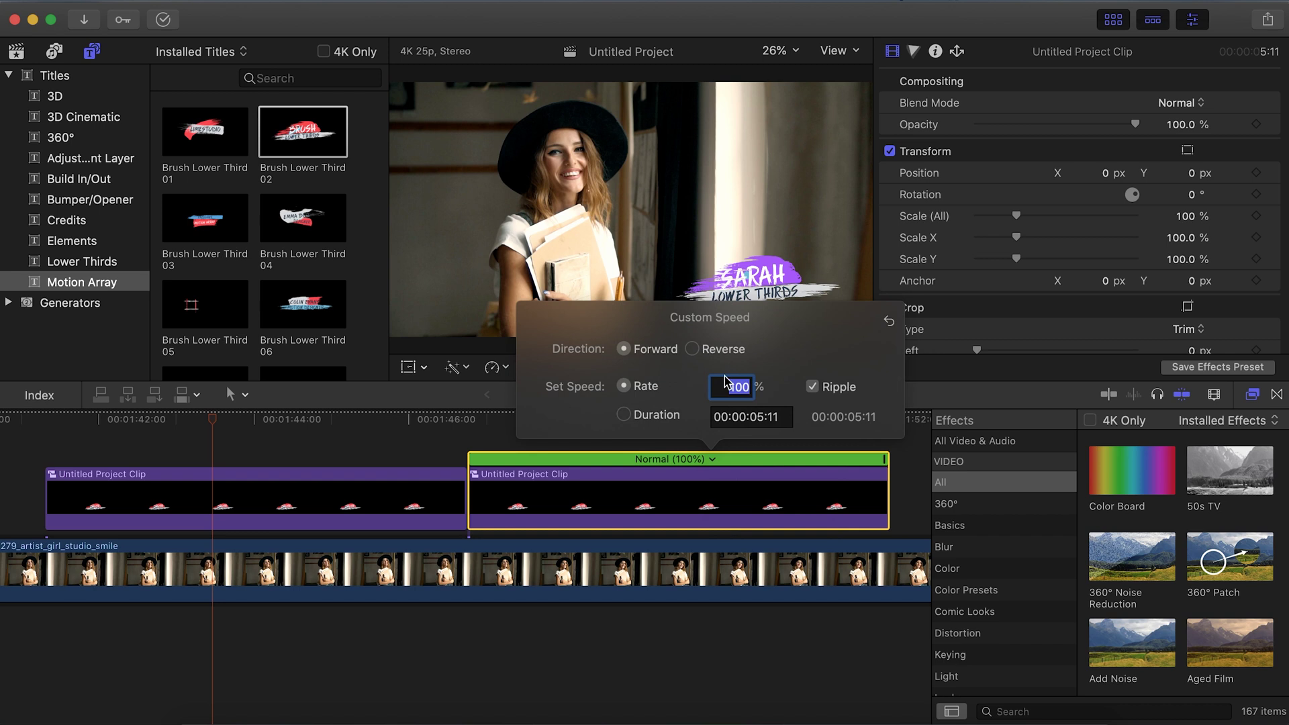
click(692, 349)
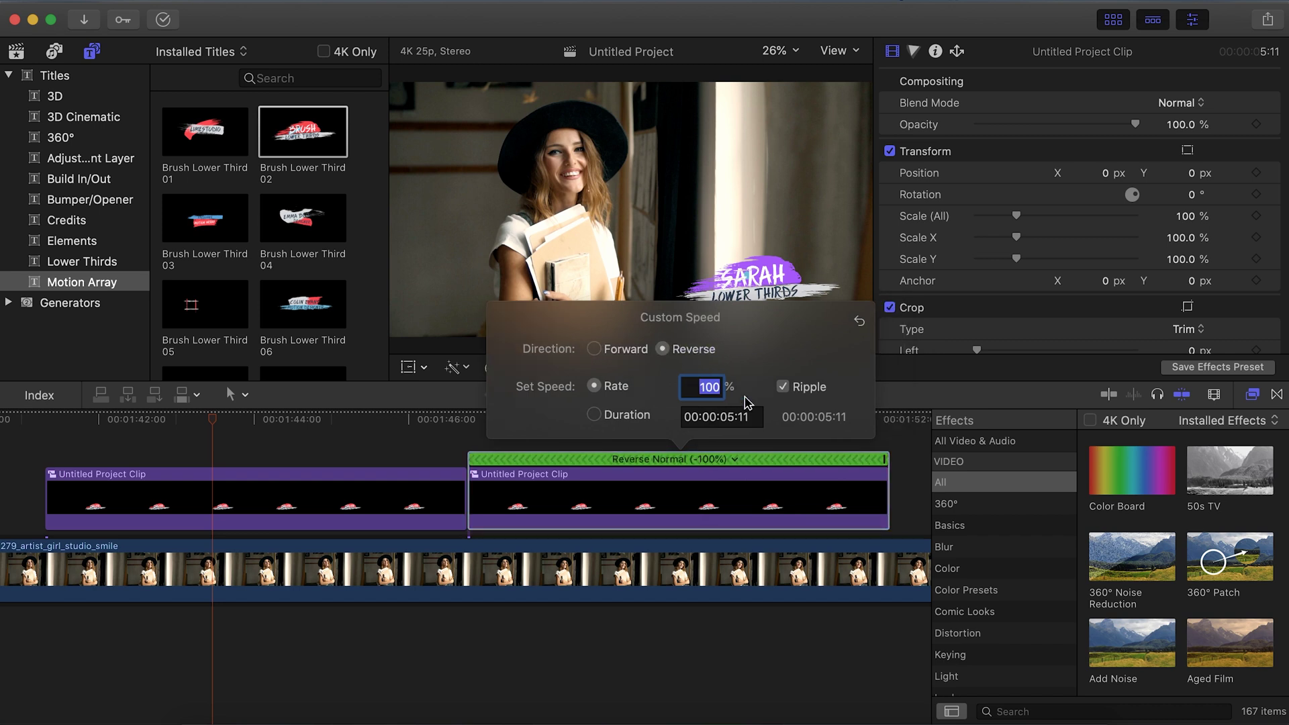
click(879, 500)
Trim the first clip's end and the reversed copy's start, then play the demo
drag(451, 558, 329, 558)
drag(461, 554, 397, 564)
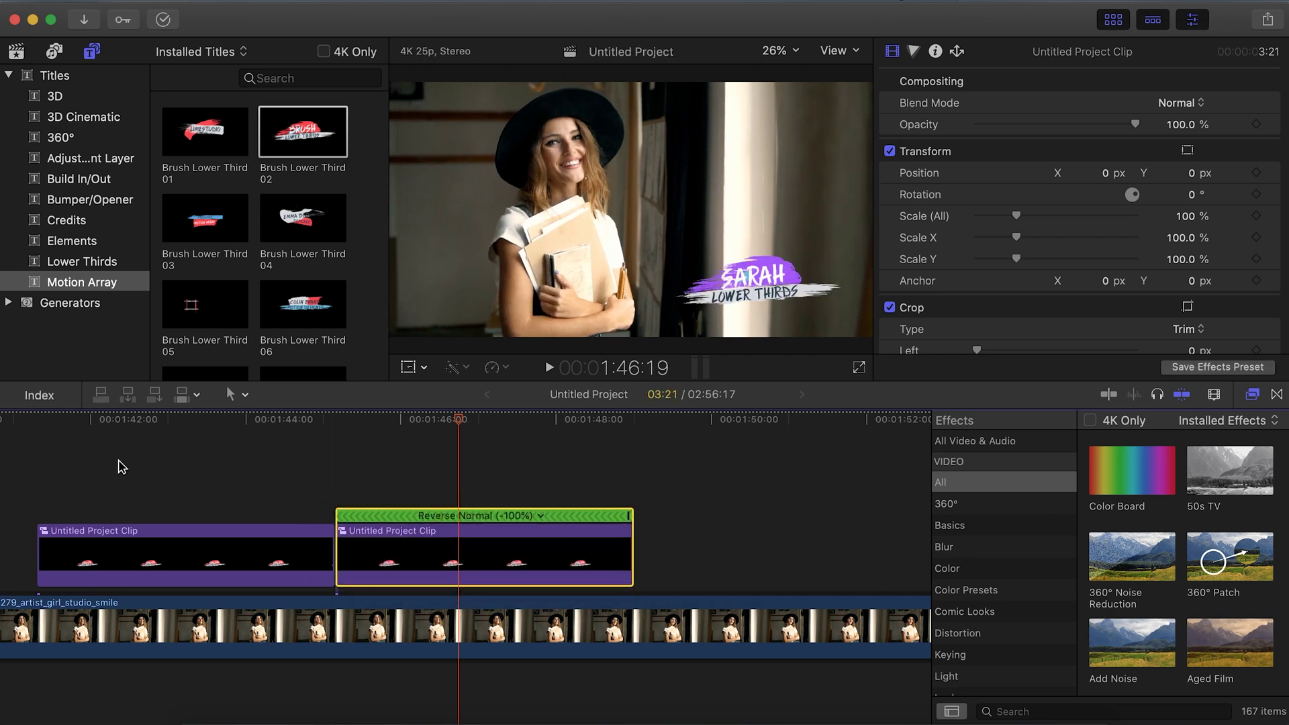
click(65, 423)
Play the demo, then import IMG_0464.HEIC and place it above the Tower Bridge clip
key(space)
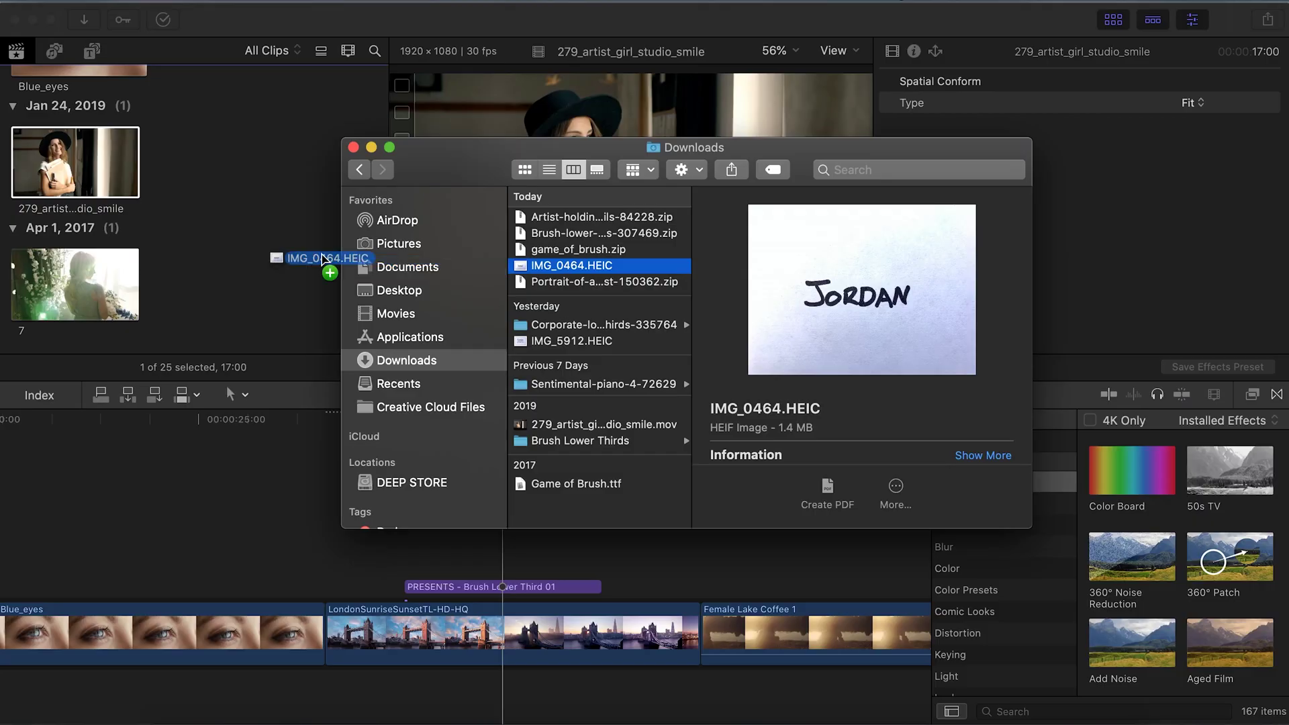
drag(296, 253, 287, 259)
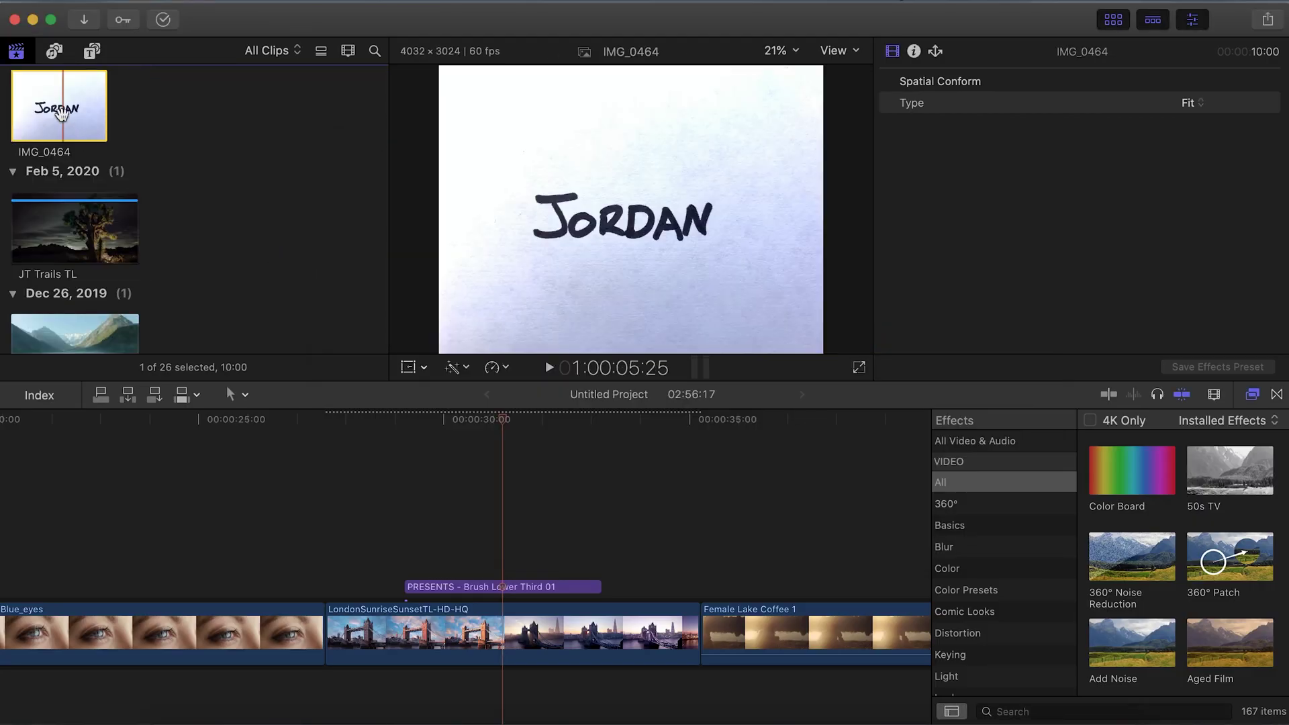
drag(343, 454, 368, 540)
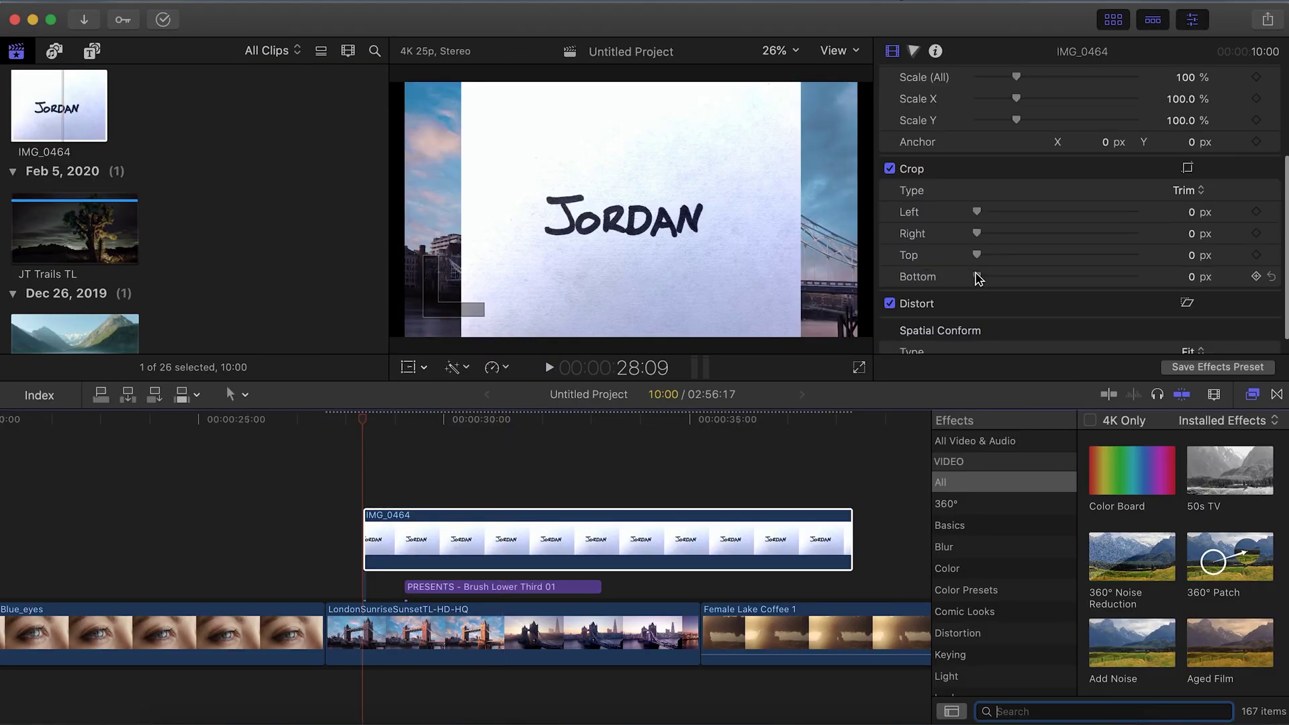
Crop the photo to the signature and raise Color Board highlights to whiten the paper
drag(977, 255, 1040, 256)
drag(977, 213, 1027, 212)
key(ctrl+super+e)
drag(1191, 240, 1188, 206)
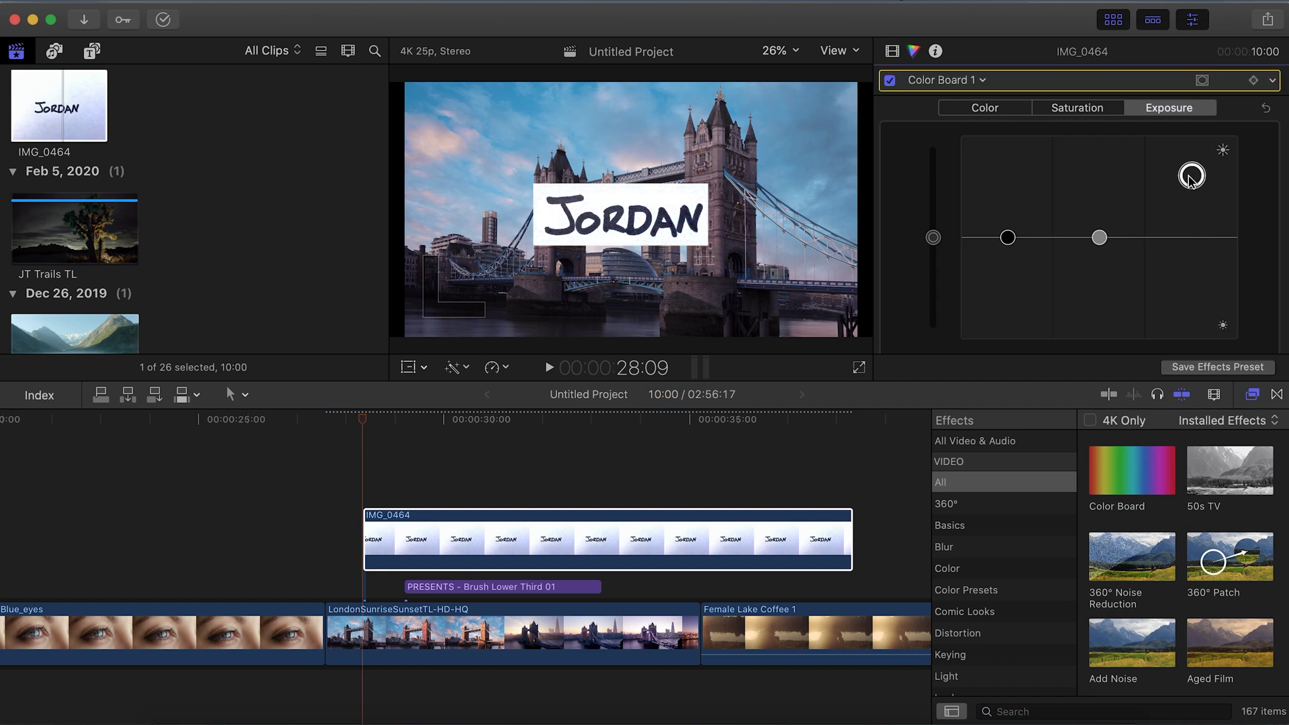
Search Effects for 'luma key' and apply Luma Keyer to IMG_0464
click(1049, 712)
text(luma key)
drag(1139, 490, 647, 552)
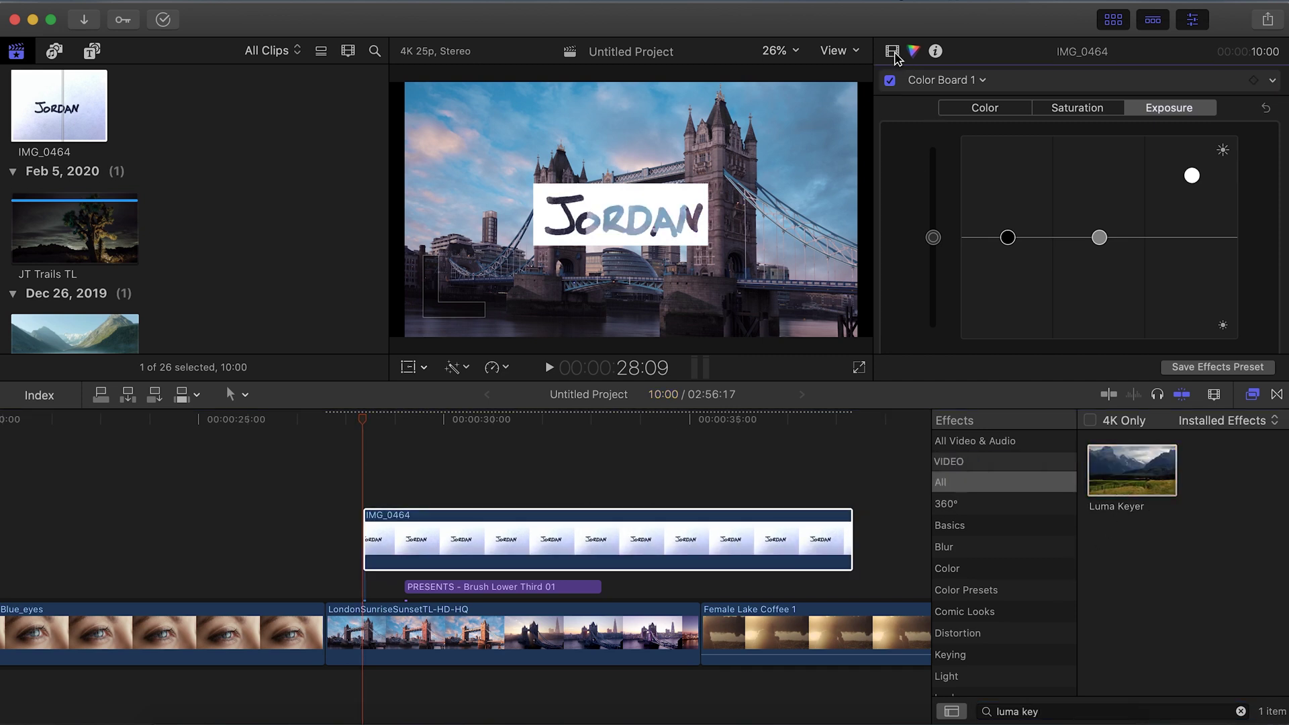
Invert the key, raise Luma Rolloff, scale to 50% and move it to -714.4, -540.4 px
click(894, 53)
click(1188, 202)
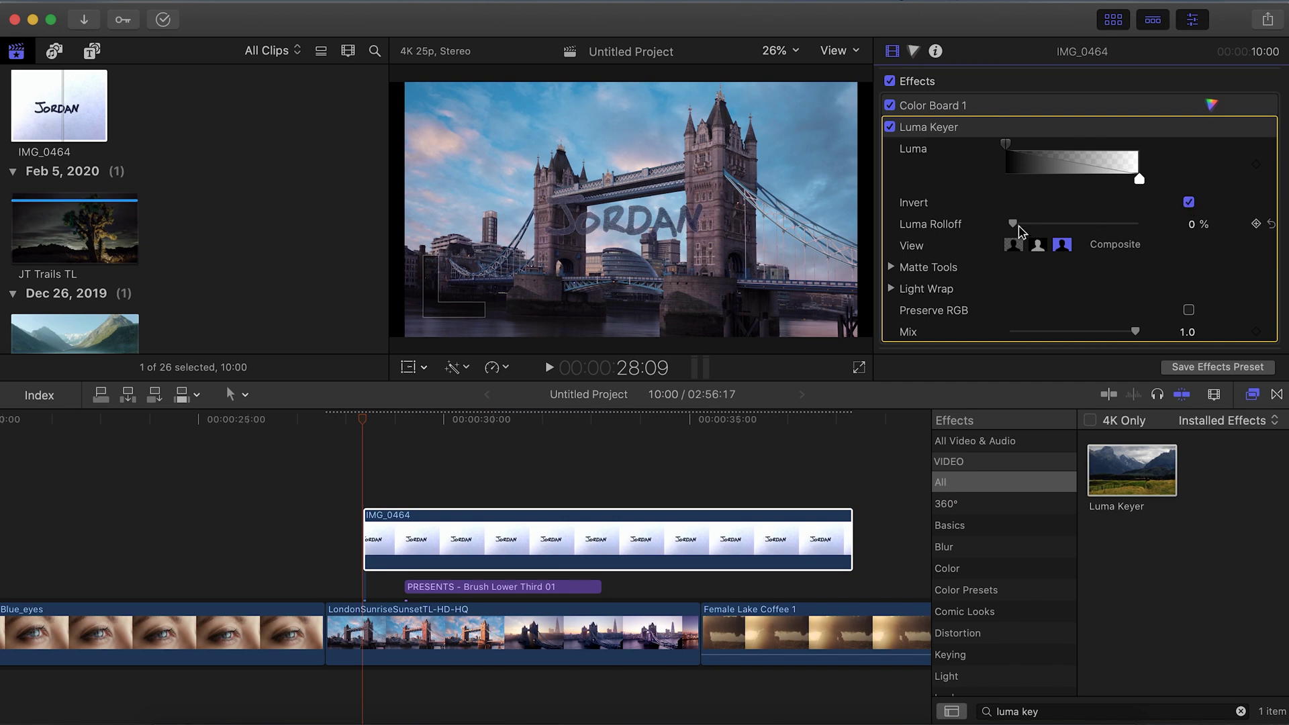
drag(1019, 229, 1079, 232)
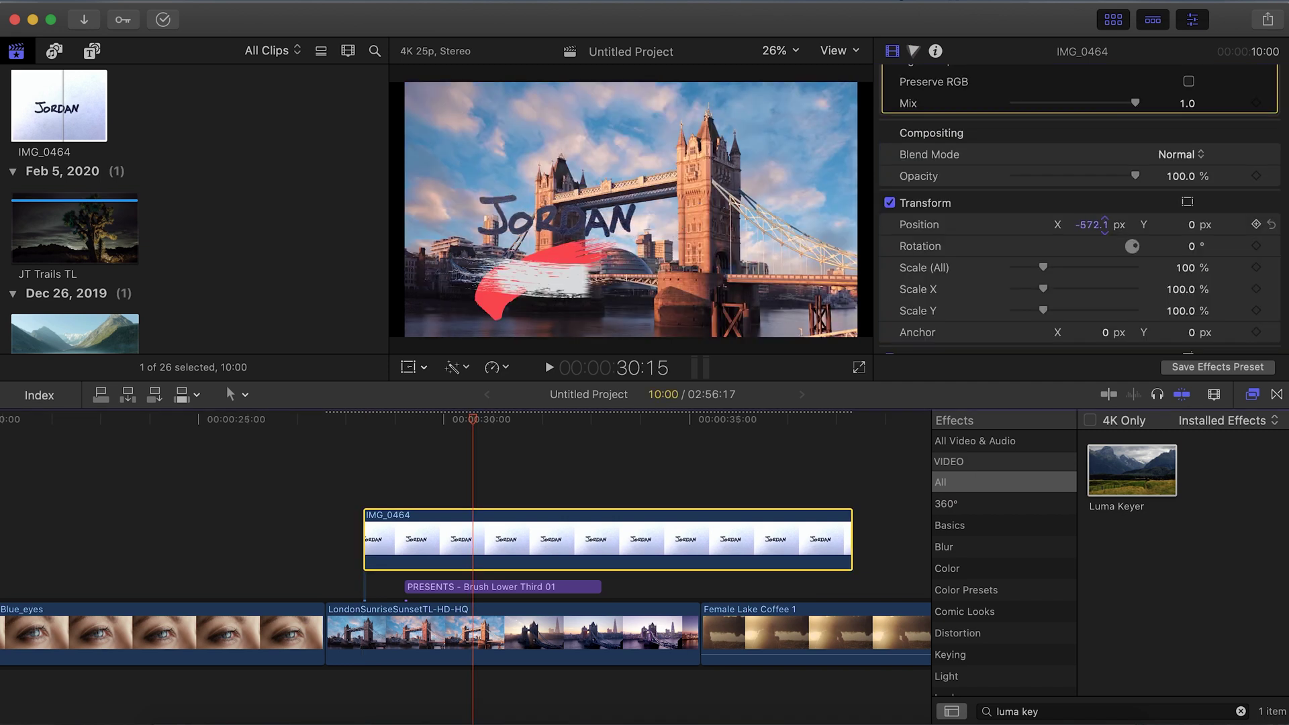
drag(1045, 269, 1027, 274)
drag(1190, 228, 1190, 225)
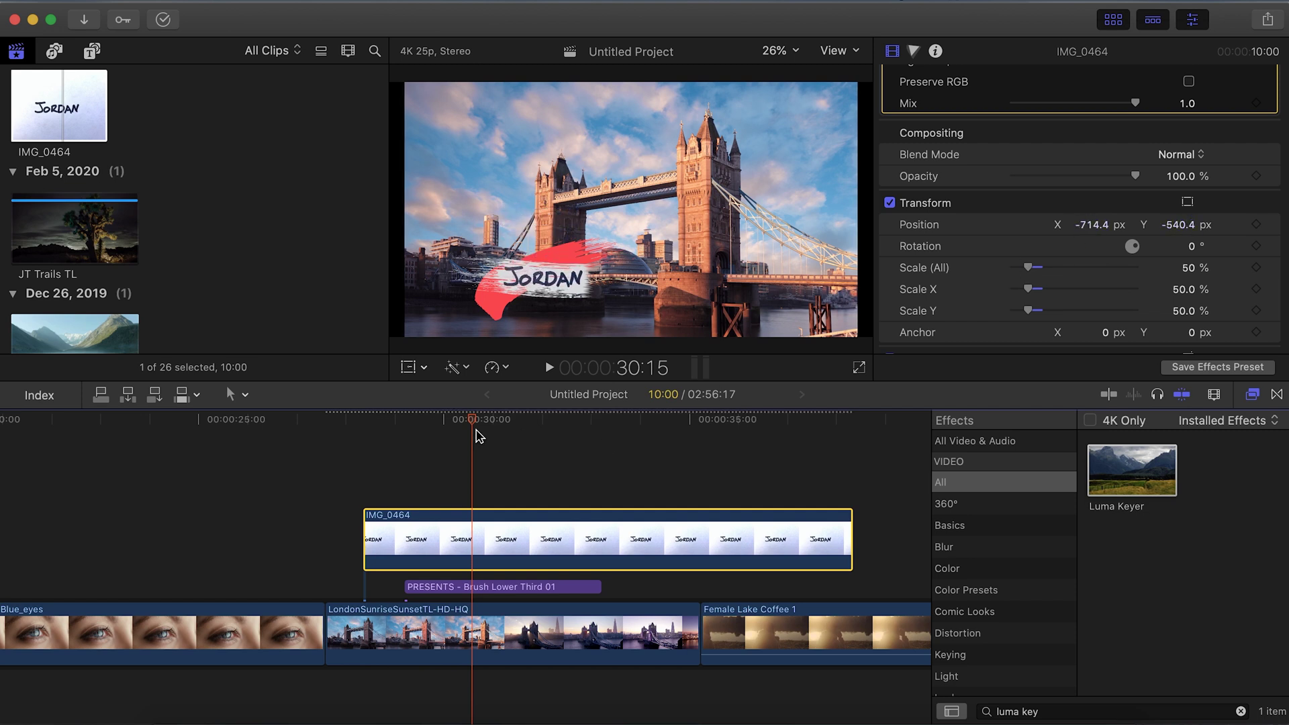
Preview the PRESENTS reveal, open Brush Lower Third 01 in Motion, and add the JORDAN photo
drag(467, 418, 403, 464)
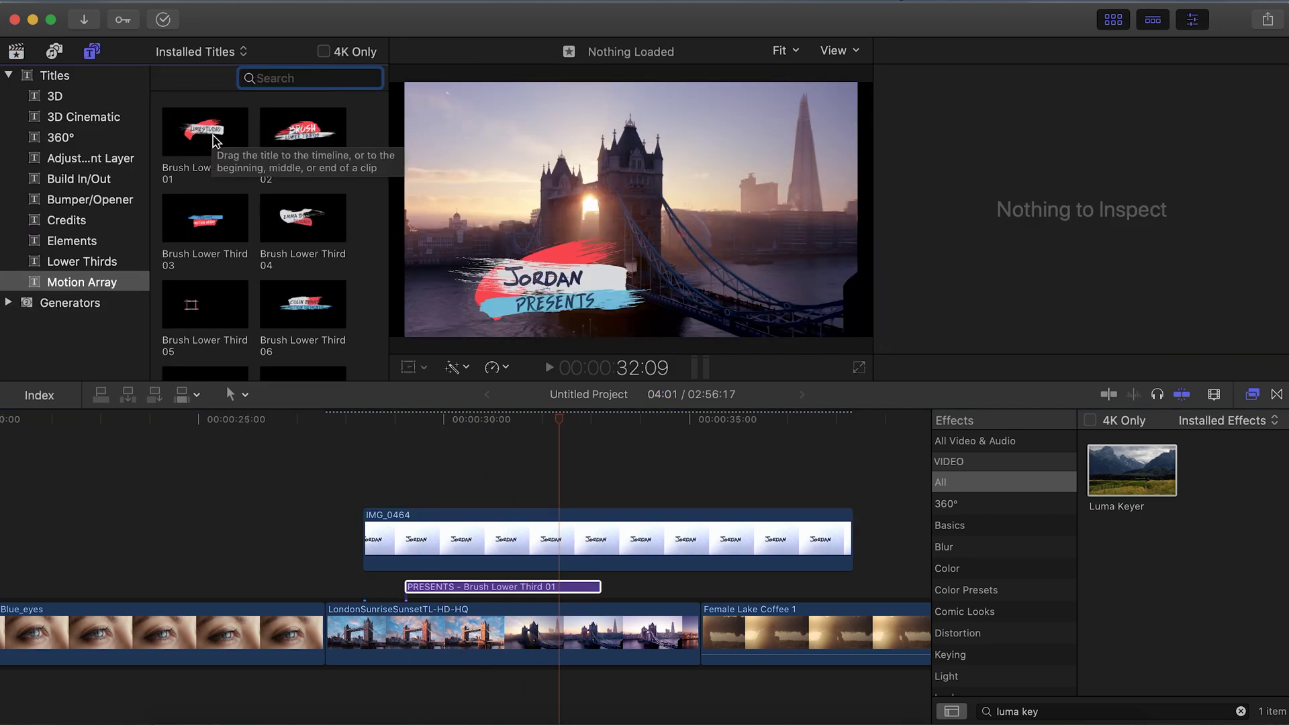
right_click(213, 137)
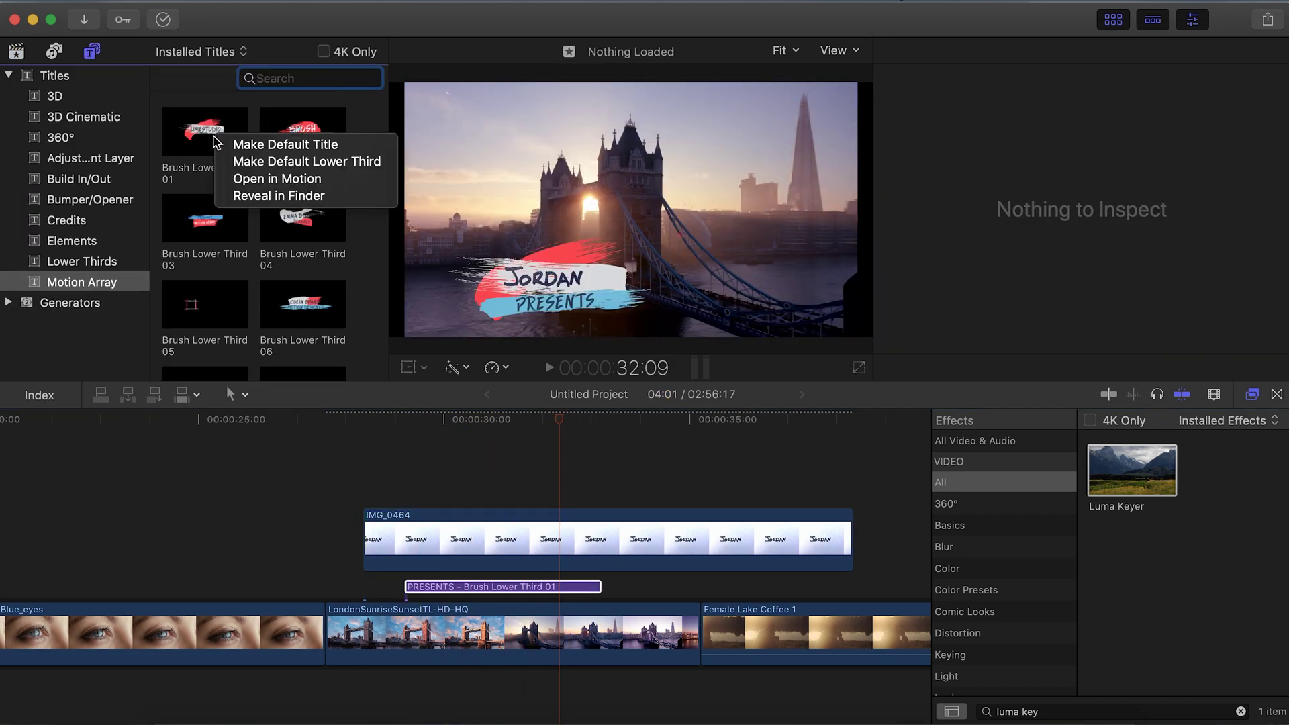
click(311, 180)
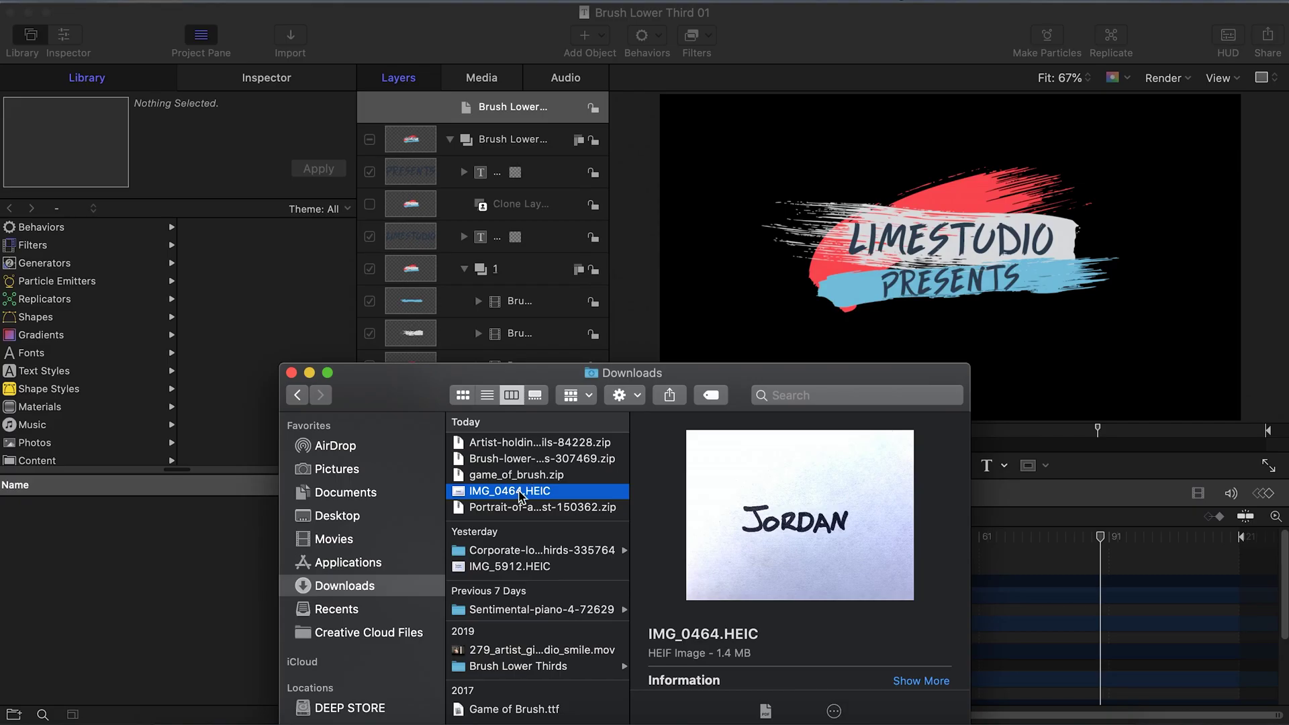
drag(520, 495, 470, 129)
Close Downloads and crop the JORDAN photo's edges around the signature
click(294, 384)
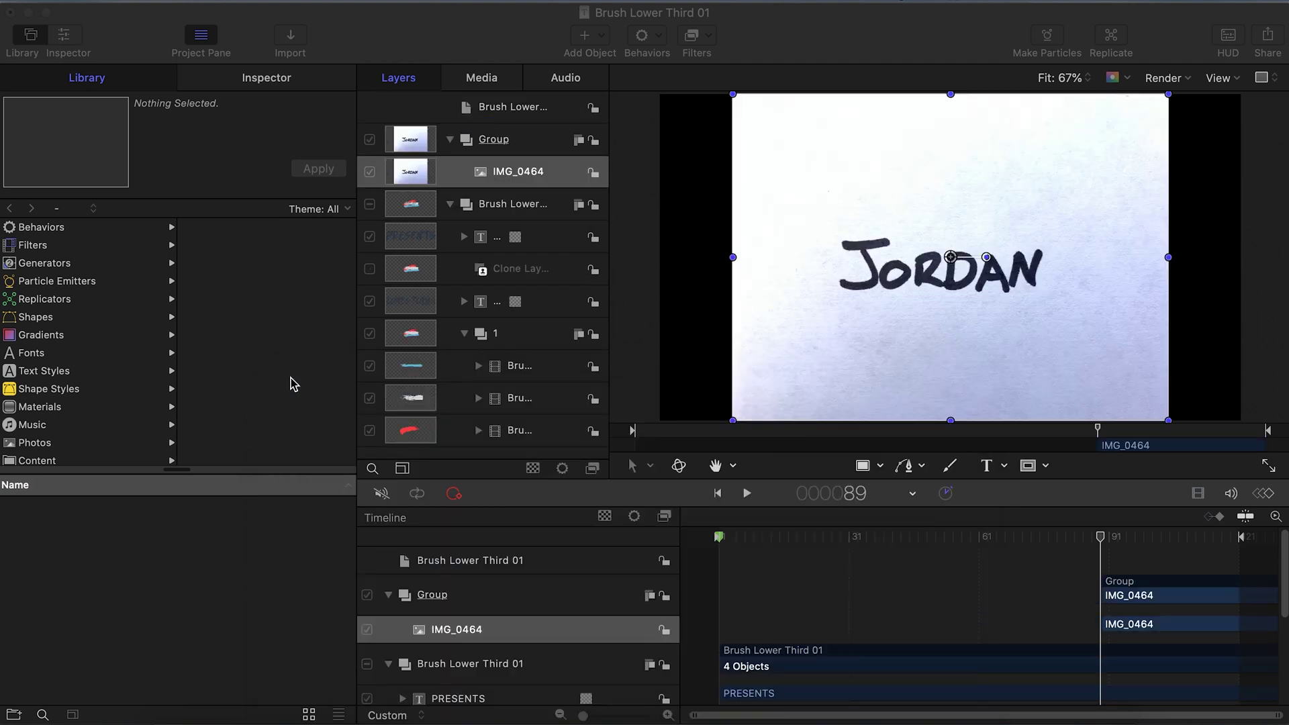
click(266, 77)
mouse_move(242, 631)
mouse_down()
mouse_move(256, 632)
mouse_move(256, 610)
mouse_up()
mouse_move(243, 567)
mouse_down()
mouse_move(256, 568)
mouse_move(255, 586)
mouse_up()
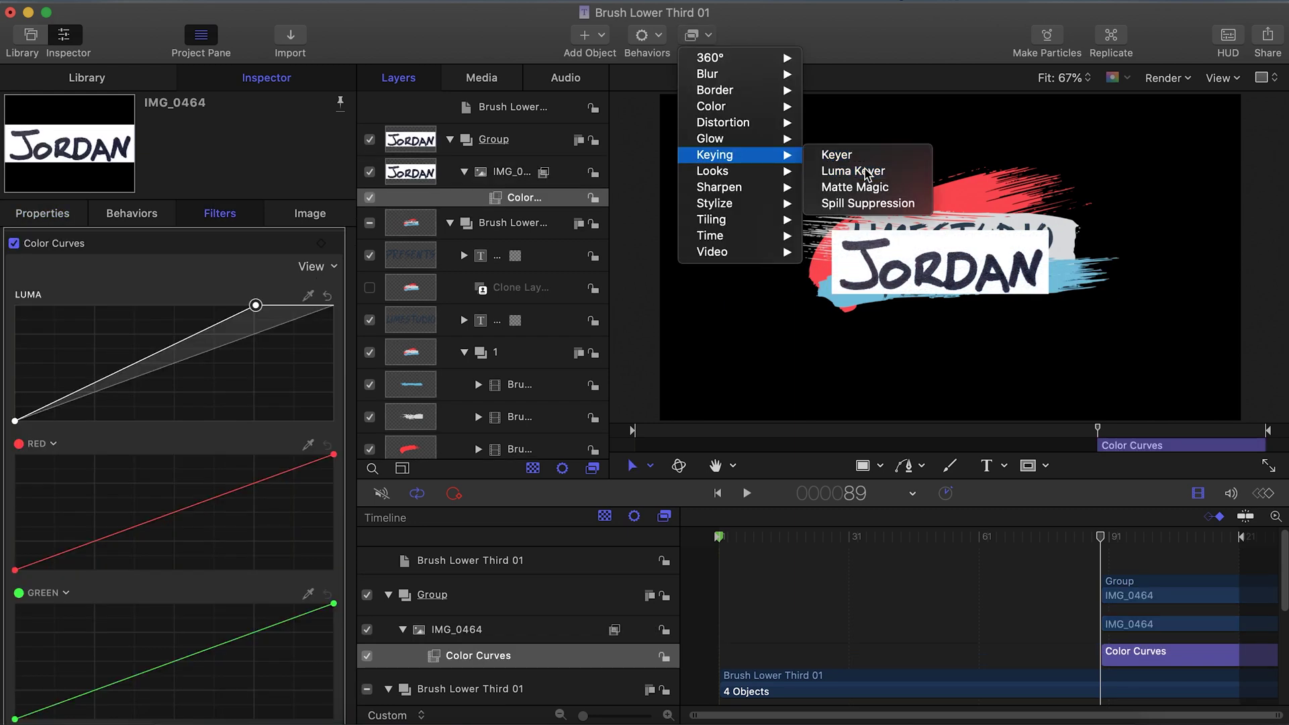
Add an inverted Luma Keyer with high rolloff and move the photo into Brush Lower Third
click(855, 170)
click(255, 319)
click(196, 341)
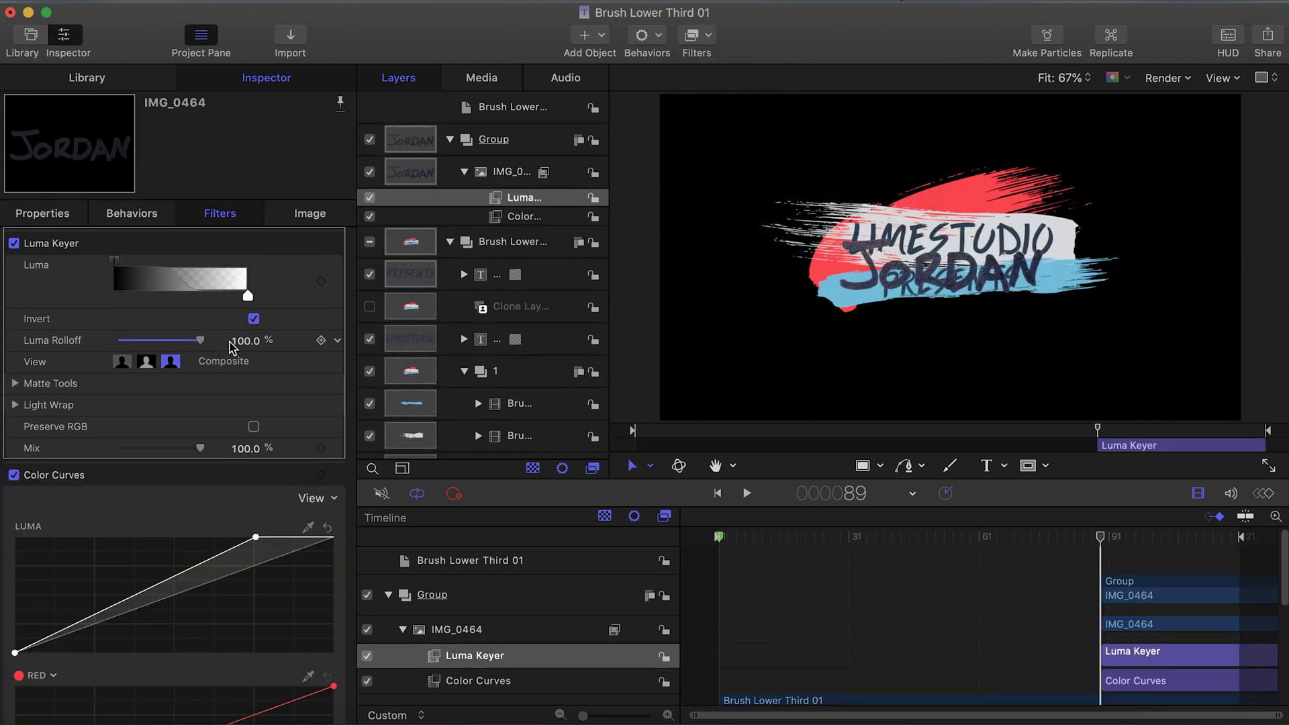
drag(511, 172, 517, 327)
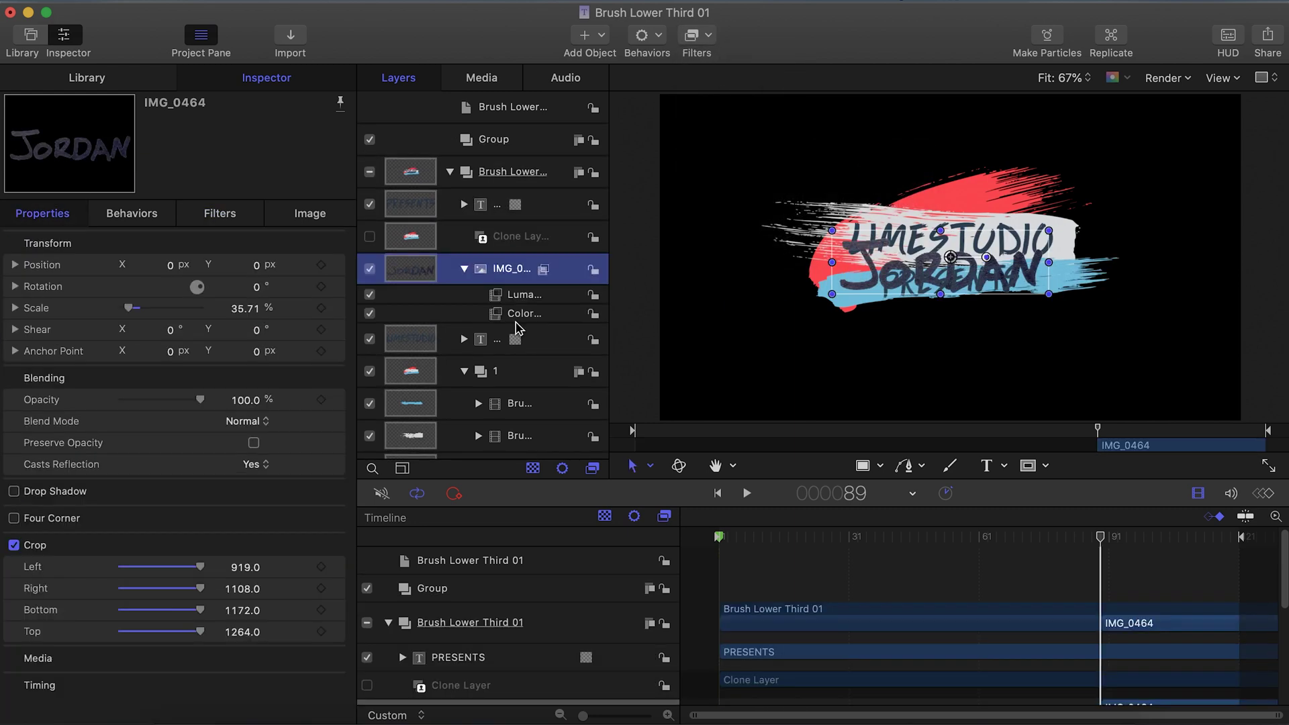
Toggle LIMESTUDIO and JORDAN visibility to compare, rewind, and expand LIMESTUDIO's mask
click(369, 341)
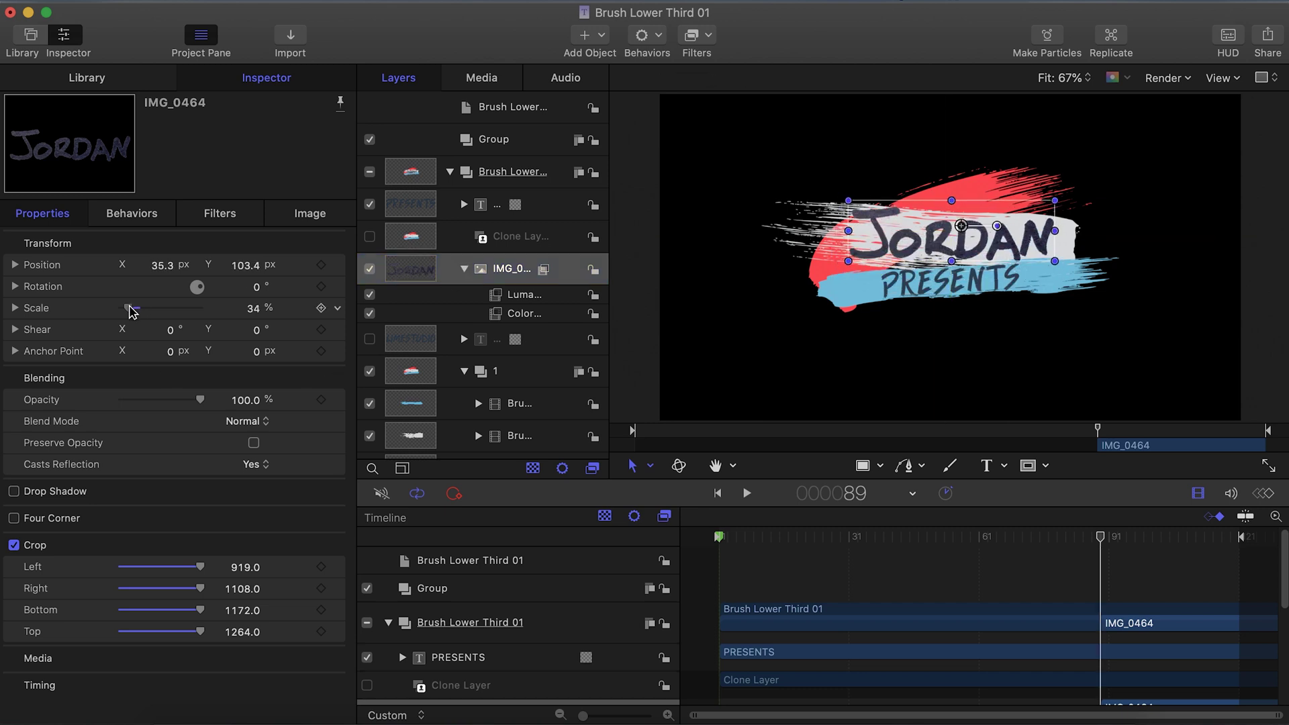
click(369, 269)
click(369, 343)
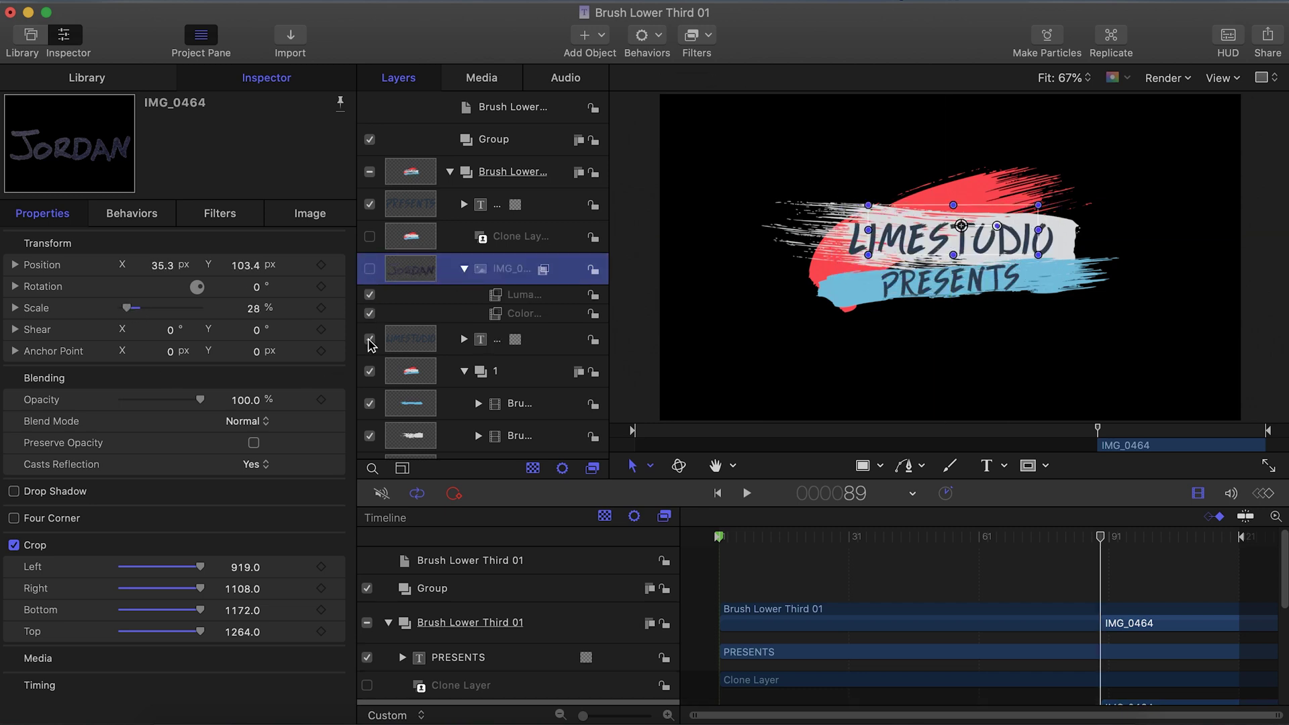
mouse_move(1104, 542)
mouse_down()
mouse_move(884, 545)
mouse_move(1099, 558)
mouse_up()
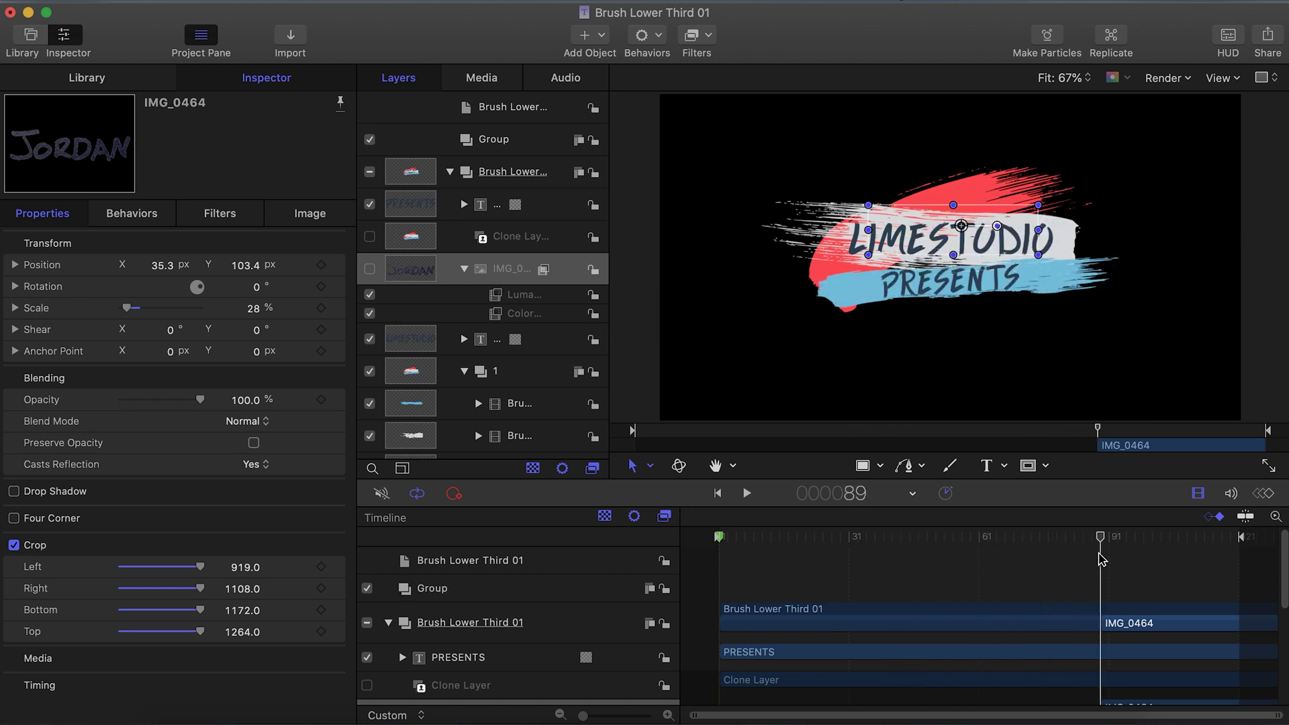
click(464, 340)
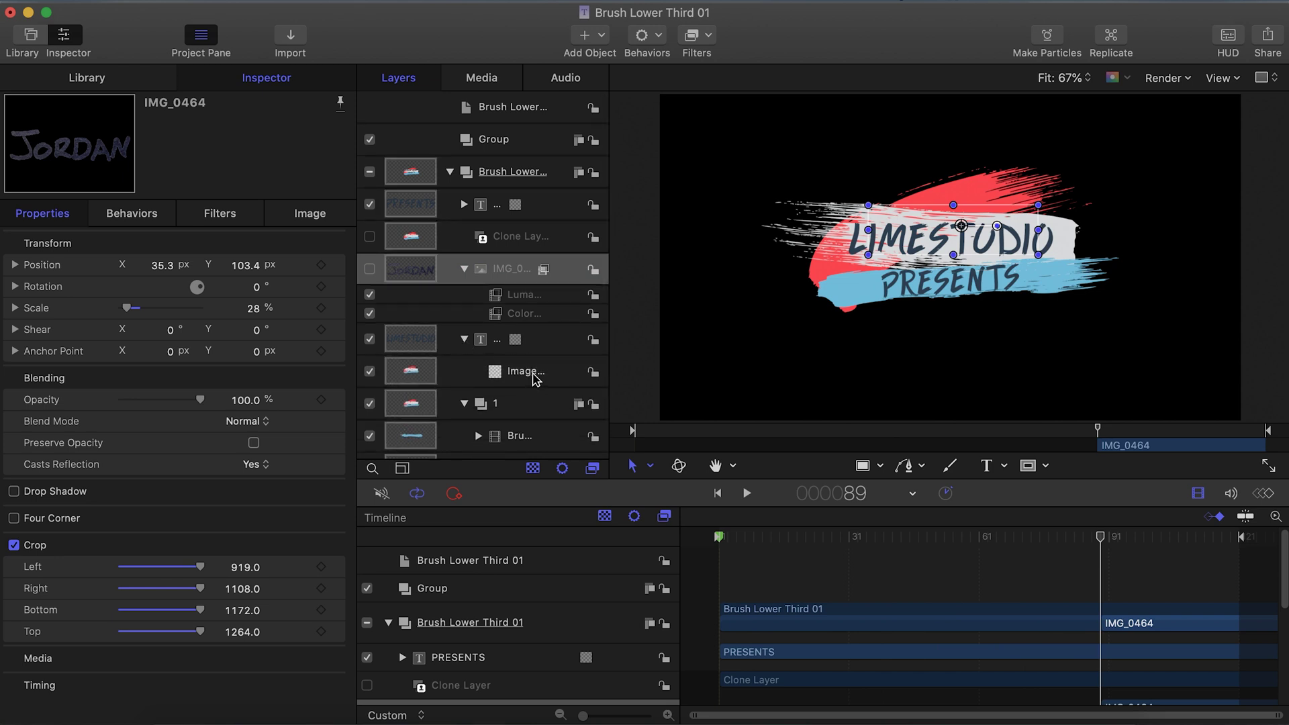
Copy the LIMESTUDIO image mask onto the JORDAN photo layer, check the reveal at frame 9, and save
click(546, 377)
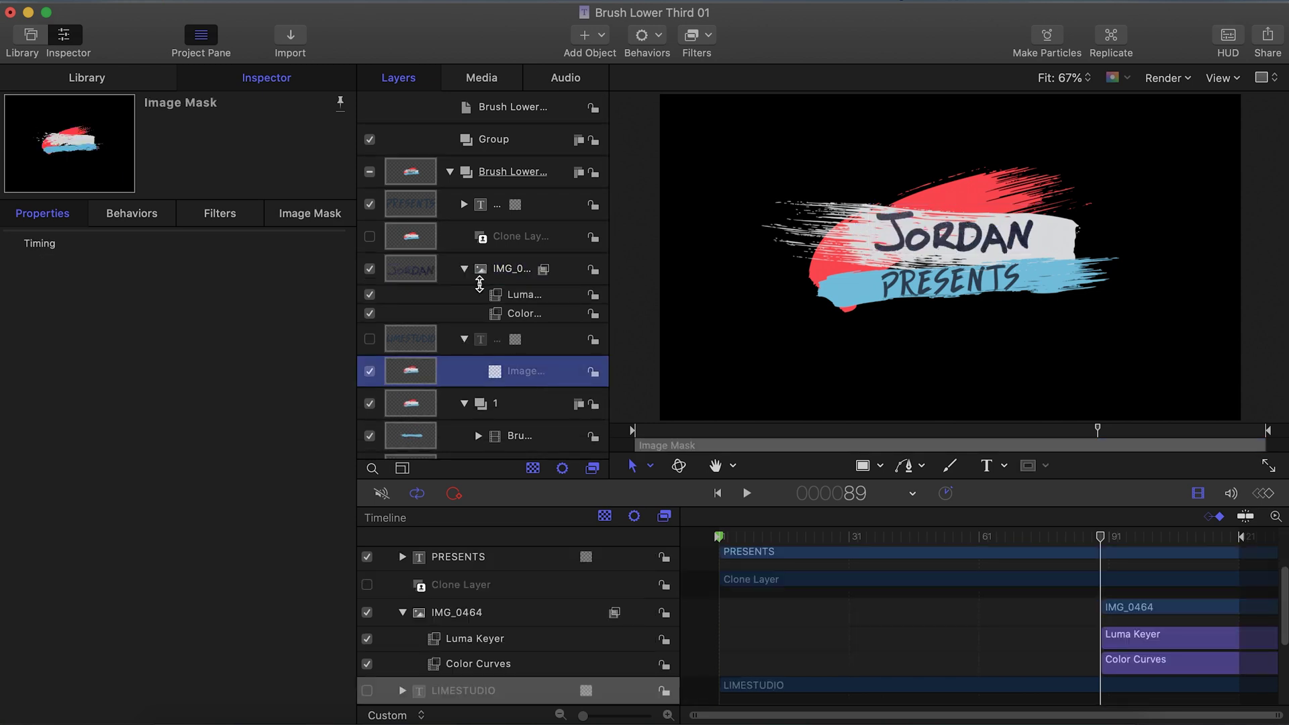
click(453, 280)
key(super+v)
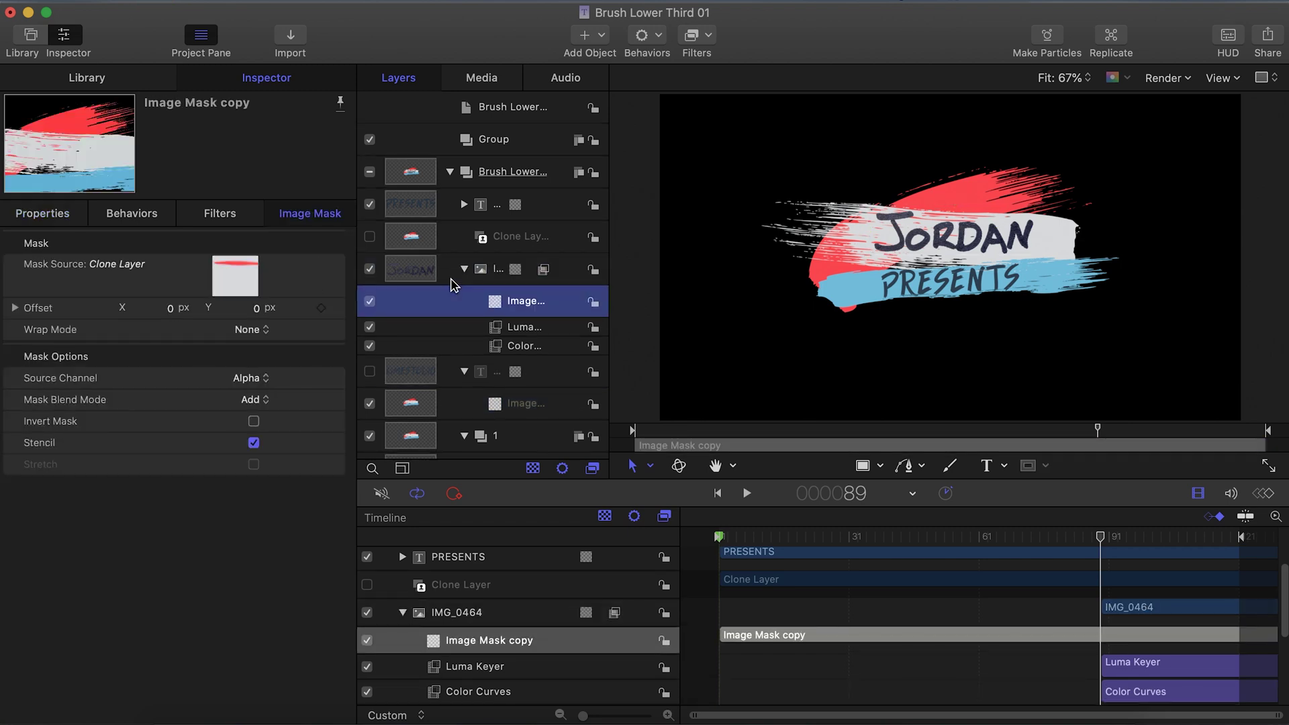
click(451, 282)
mouse_move(723, 537)
mouse_down()
mouse_move(815, 552)
mouse_move(1078, 554)
mouse_up()
key(super+s)
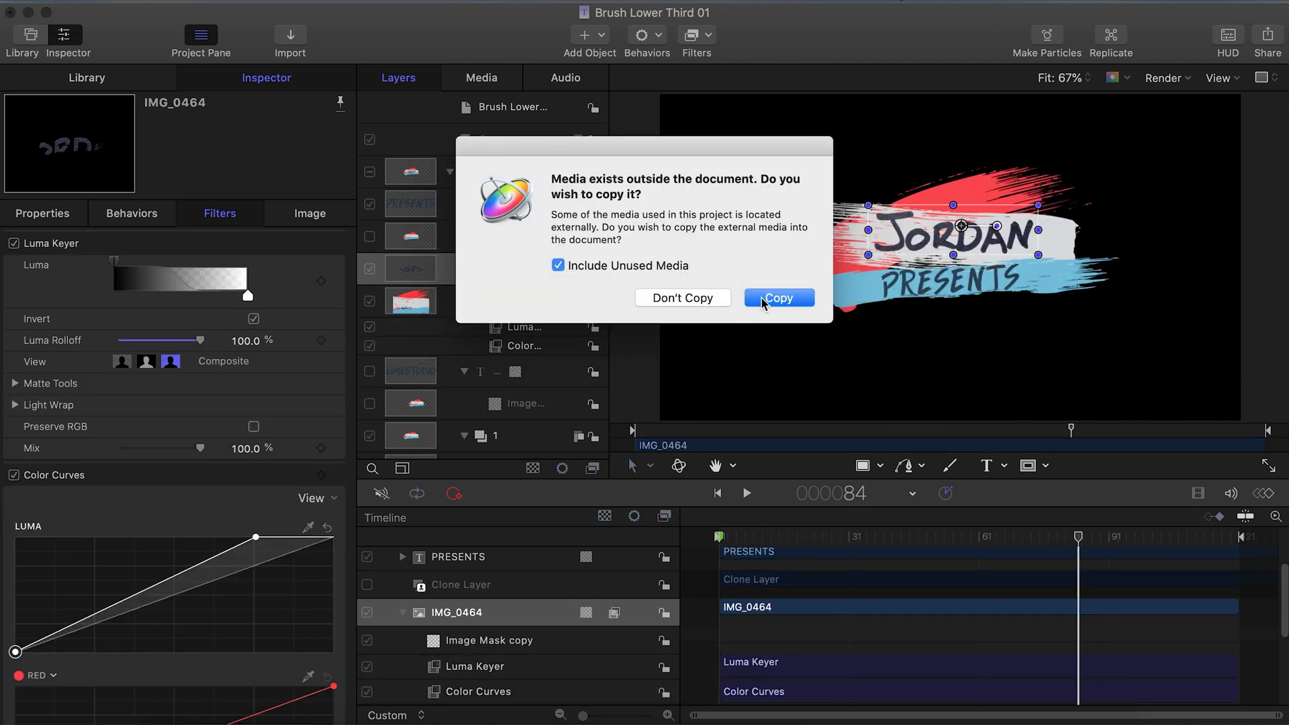
Copy the JORDAN image into the title, place Brush Lower Third 01 above Tower Bridge, and play it
click(778, 298)
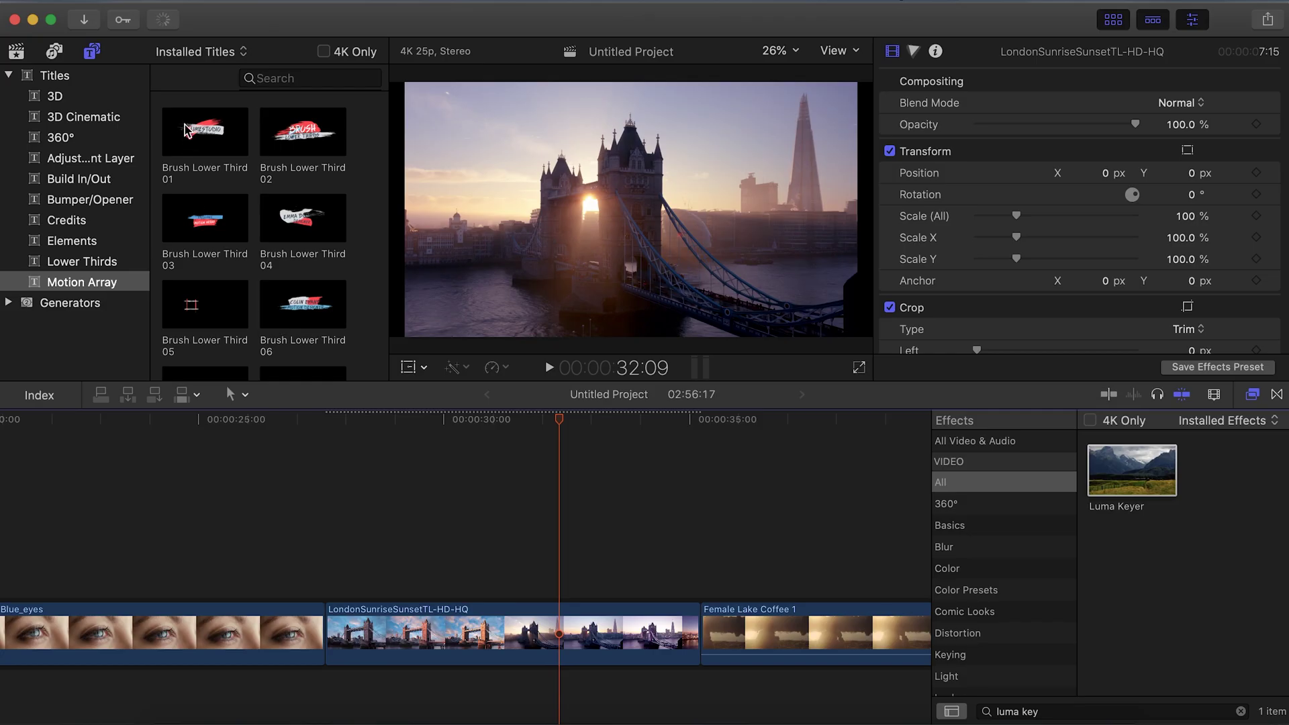
click(195, 141)
mouse_move(195, 141)
mouse_down()
mouse_move(391, 521)
mouse_move(395, 588)
mouse_up()
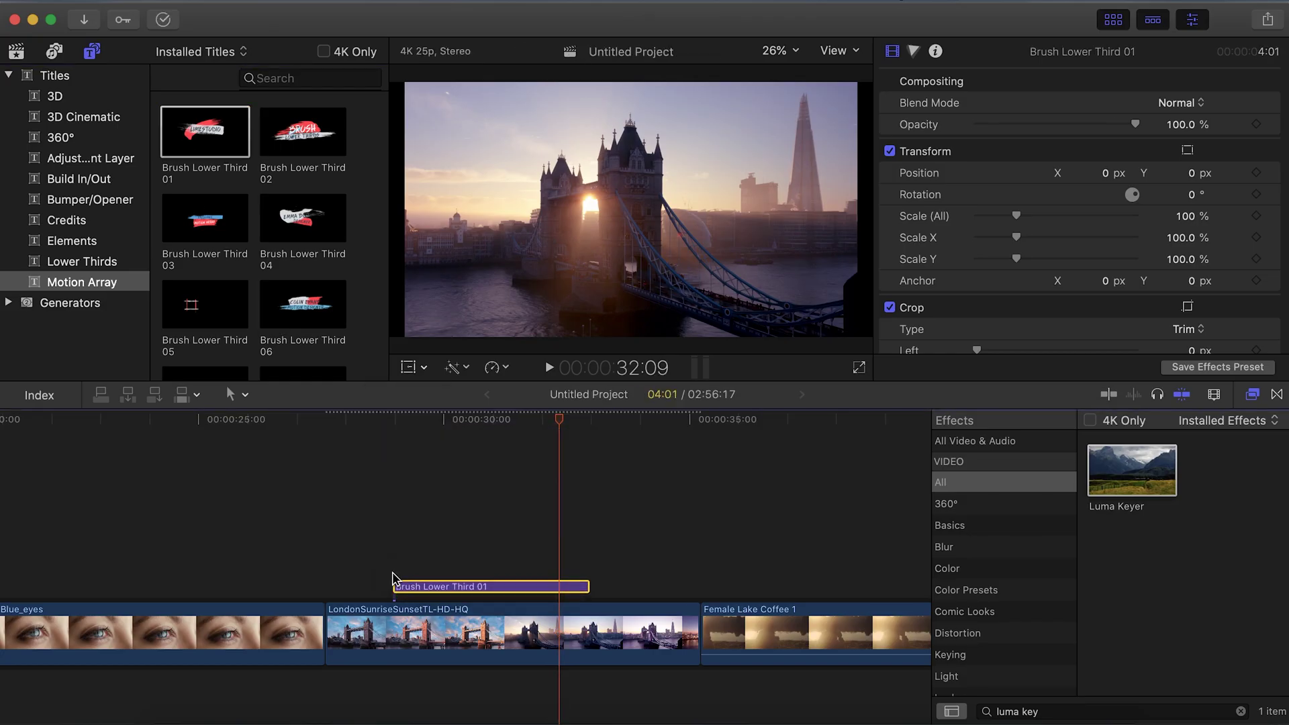
click(405, 429)
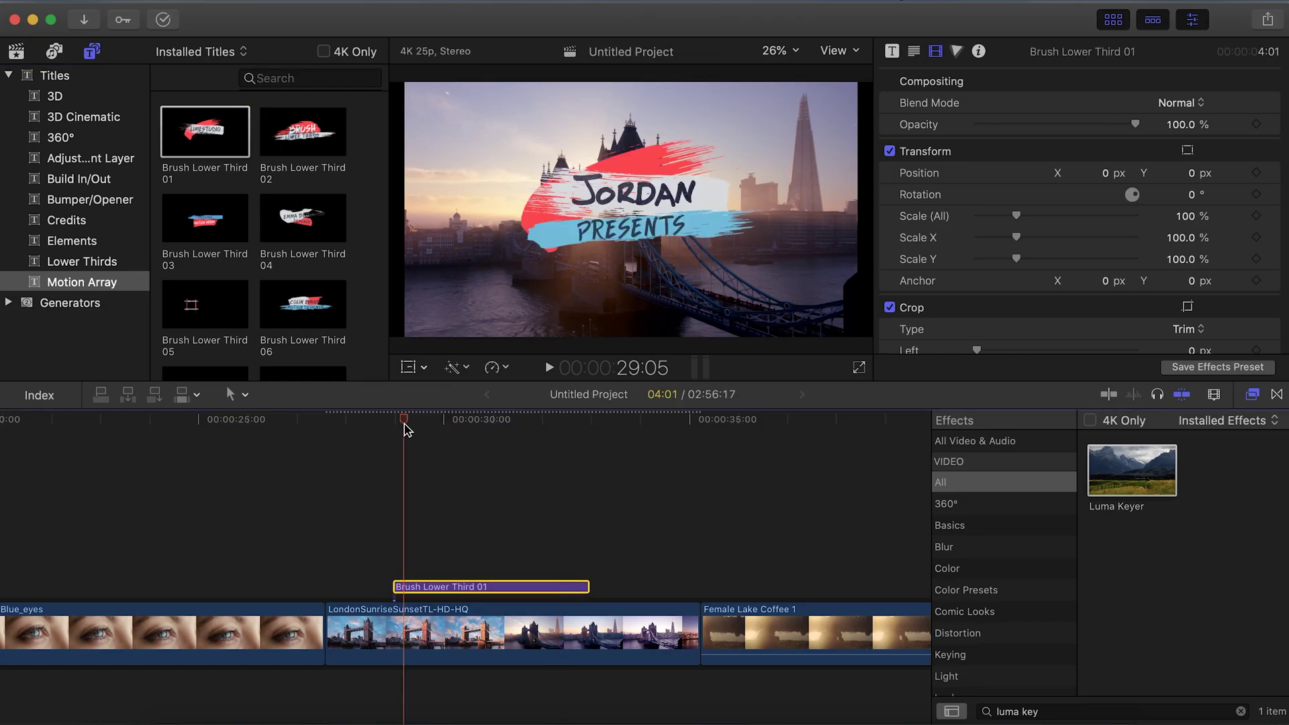
key(space)
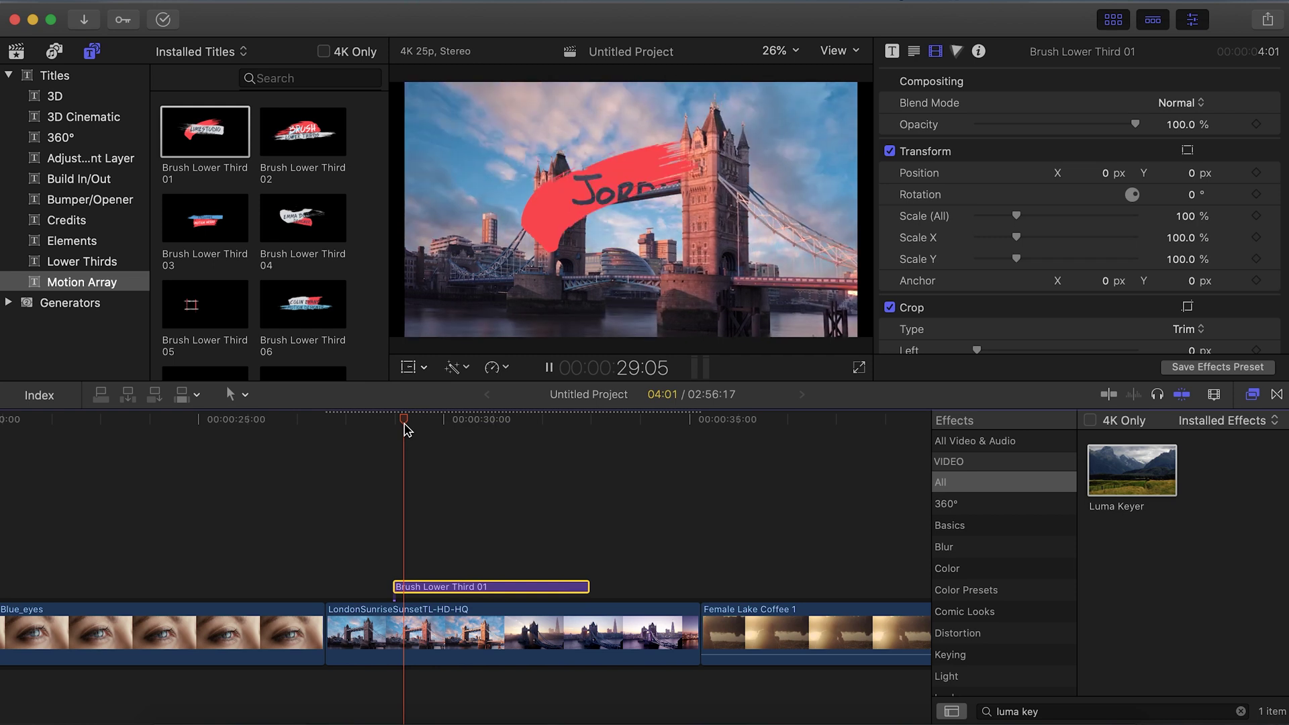